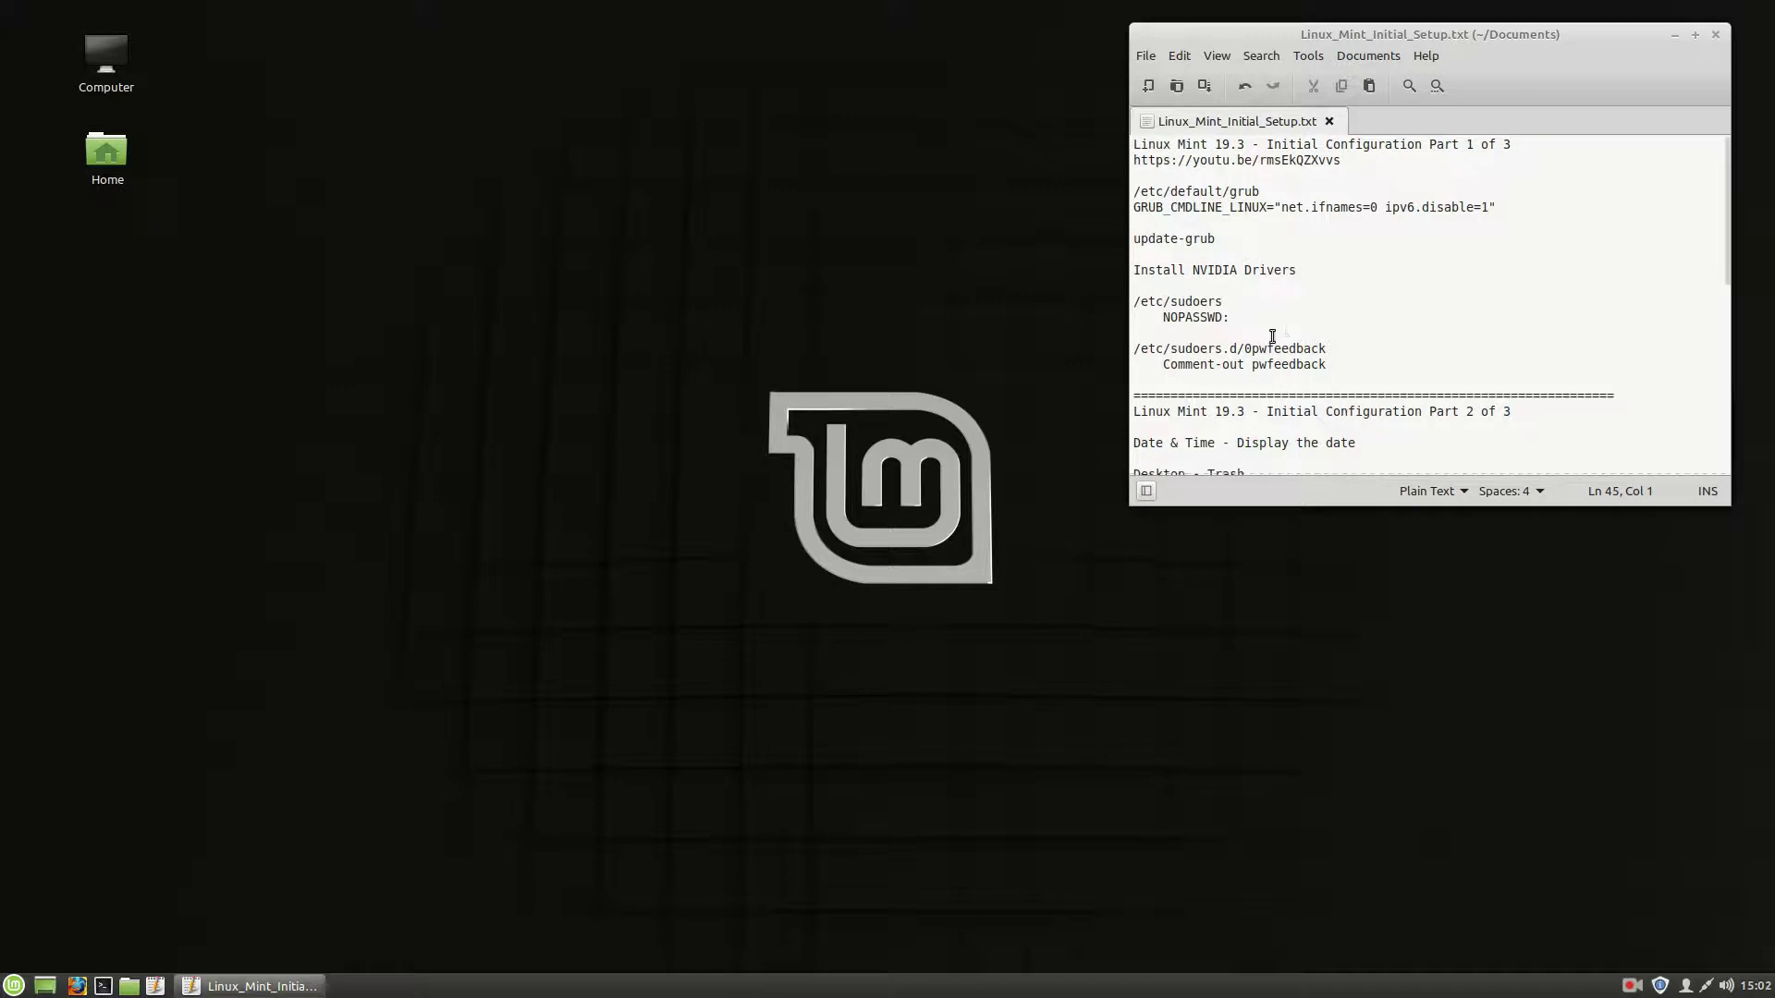
Step: Review the Initial Configuration Part 2 of 3 items in the open setup notes
{"action": "scroll", "coordinate": [1261, 344], "scroll_direction": "down", "scroll_amount": 3}
{"action": "scroll", "coordinate": [1280, 330], "scroll_direction": "down", "scroll_amount": 2}
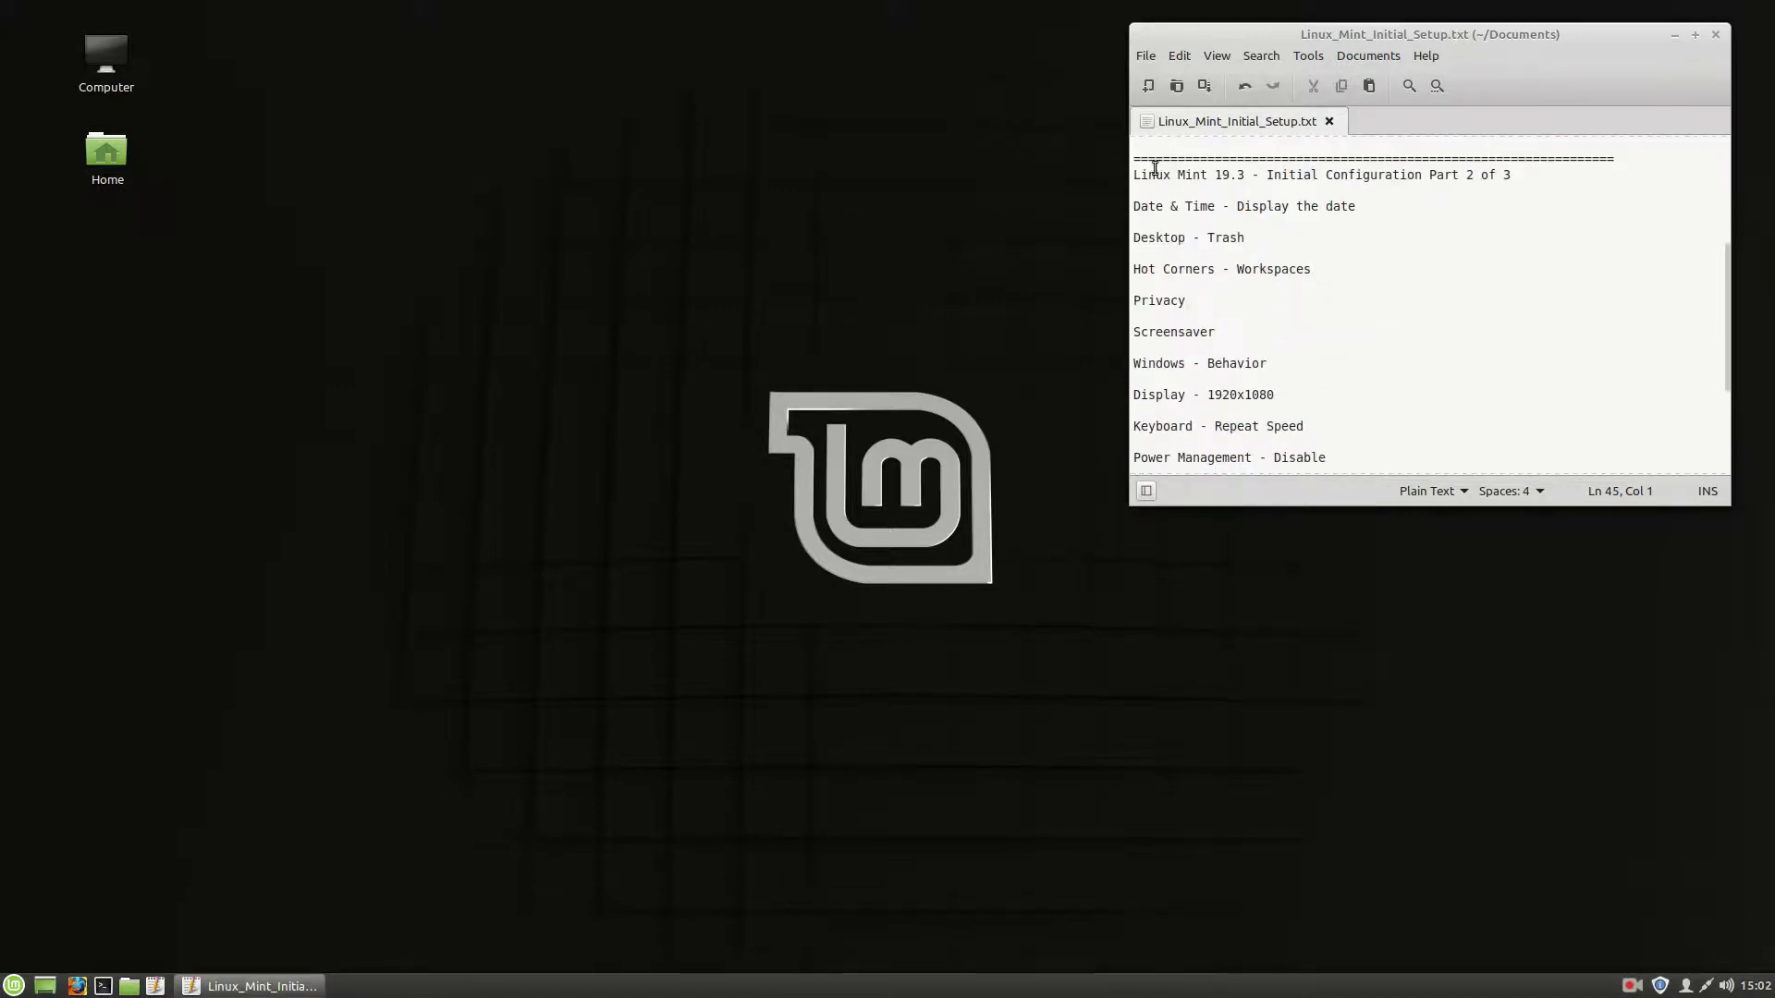
{"action": "scroll", "coordinate": [1165, 221], "scroll_direction": "down", "scroll_amount": 1}
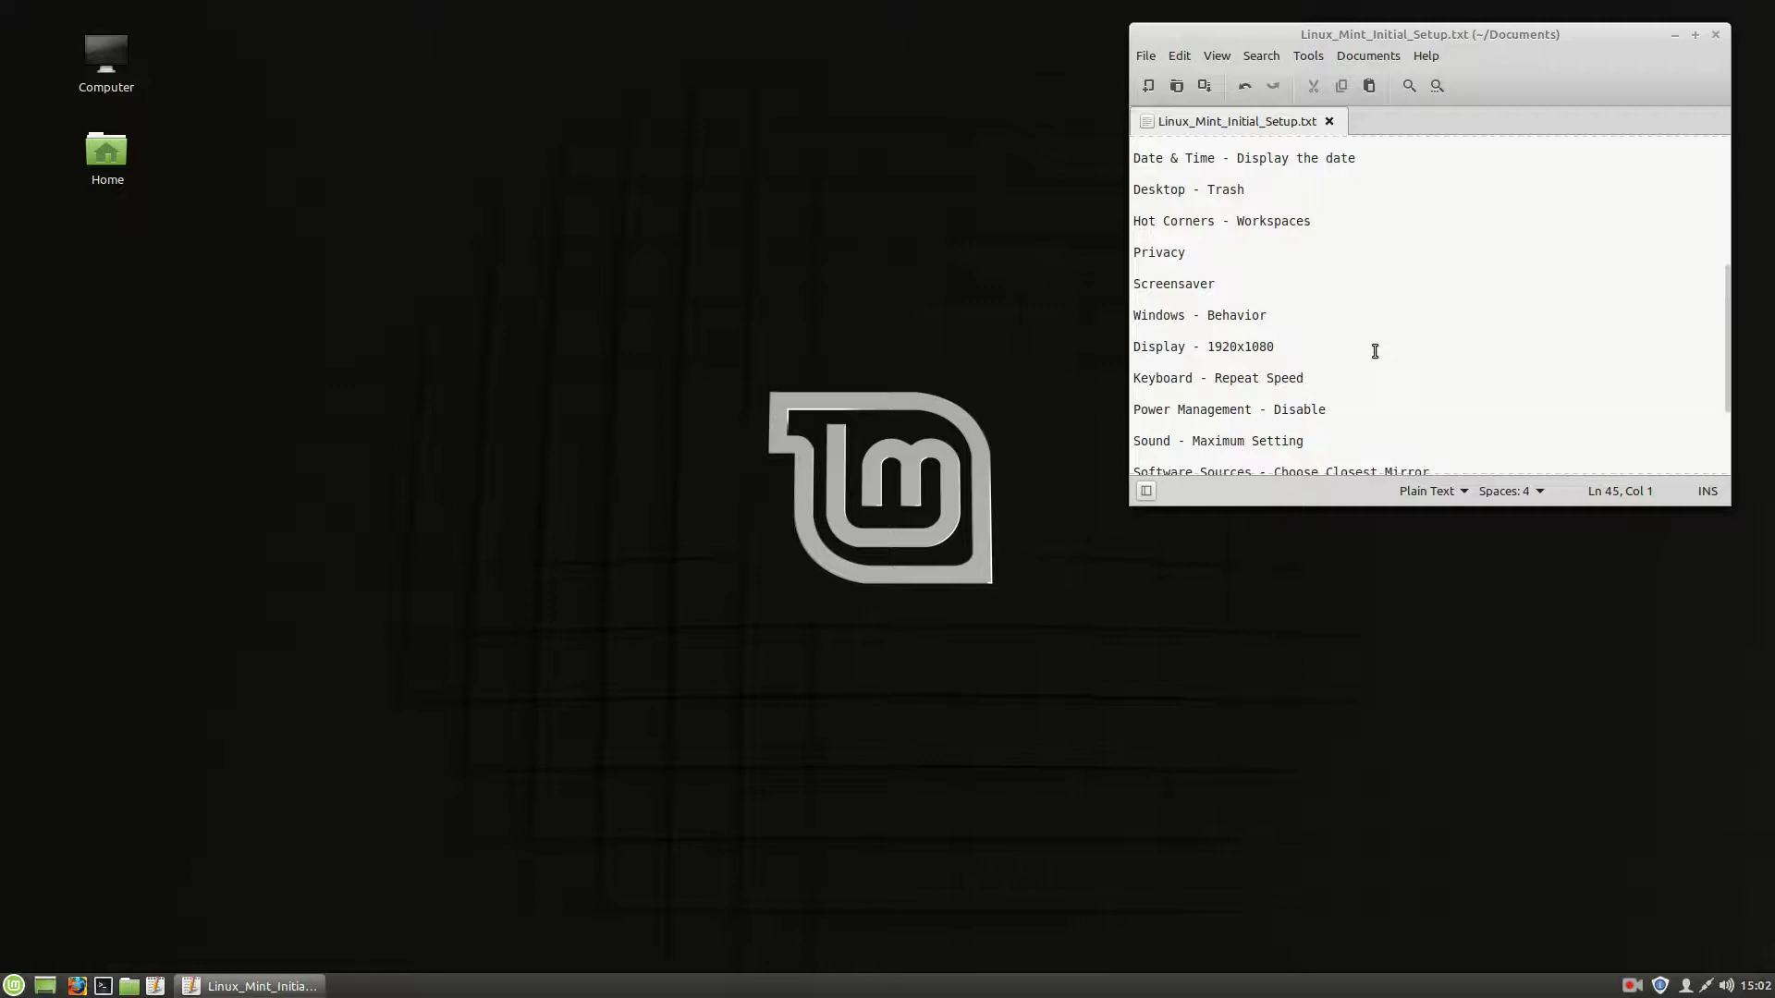
{"action": "scroll", "coordinate": [1375, 352], "scroll_direction": "up", "scroll_amount": 1}
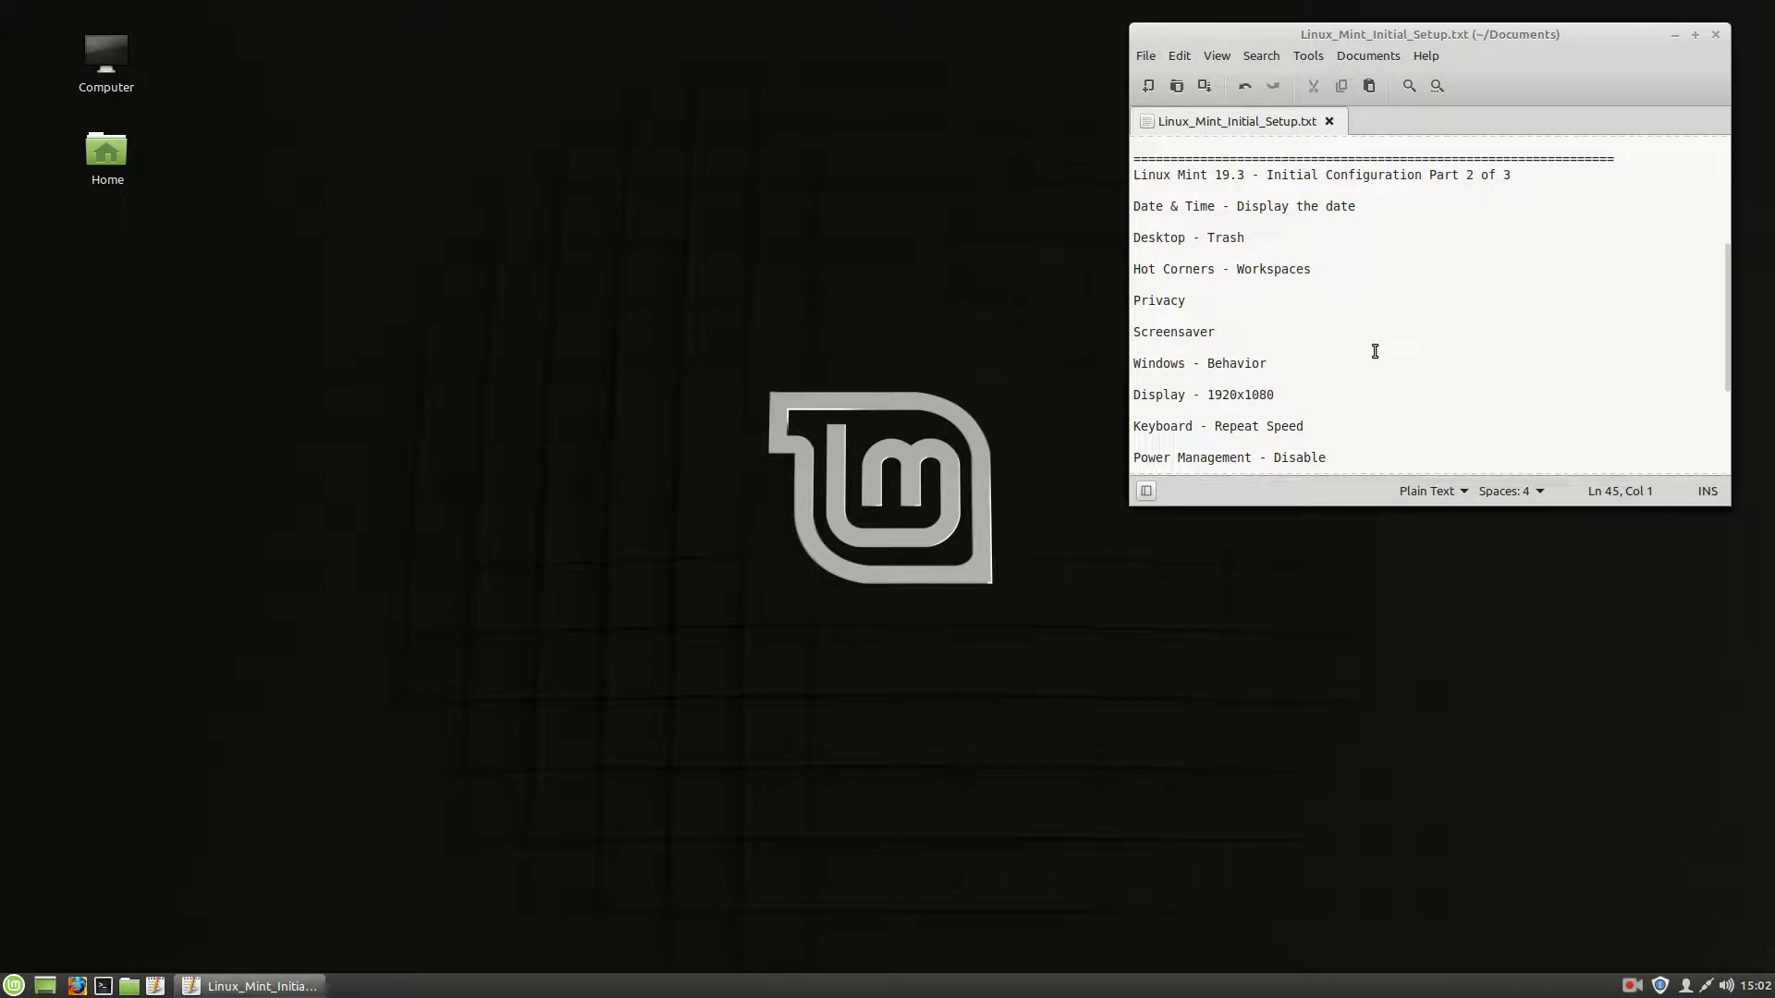
{"action": "scroll", "coordinate": [1374, 351], "scroll_direction": "down", "scroll_amount": 1}
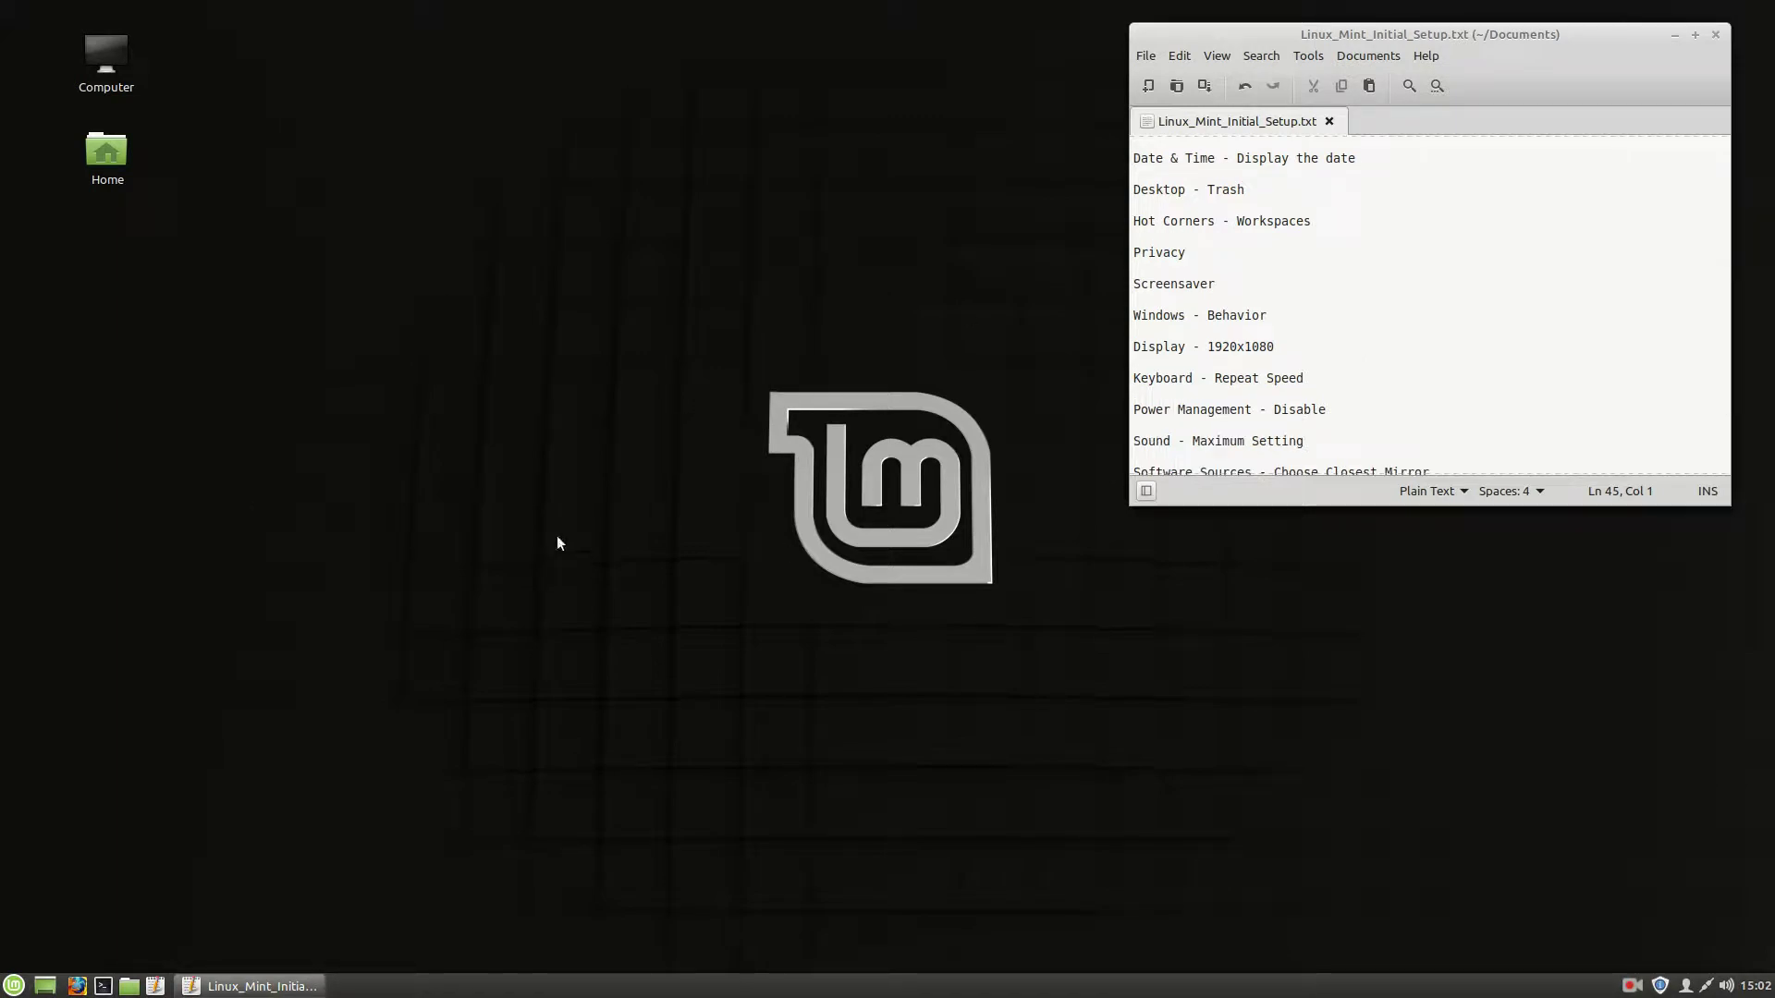
Step: Open System Settings and place its window beside the setup notes so both are fully visible
{"action": "left_click", "coordinate": [14, 986]}
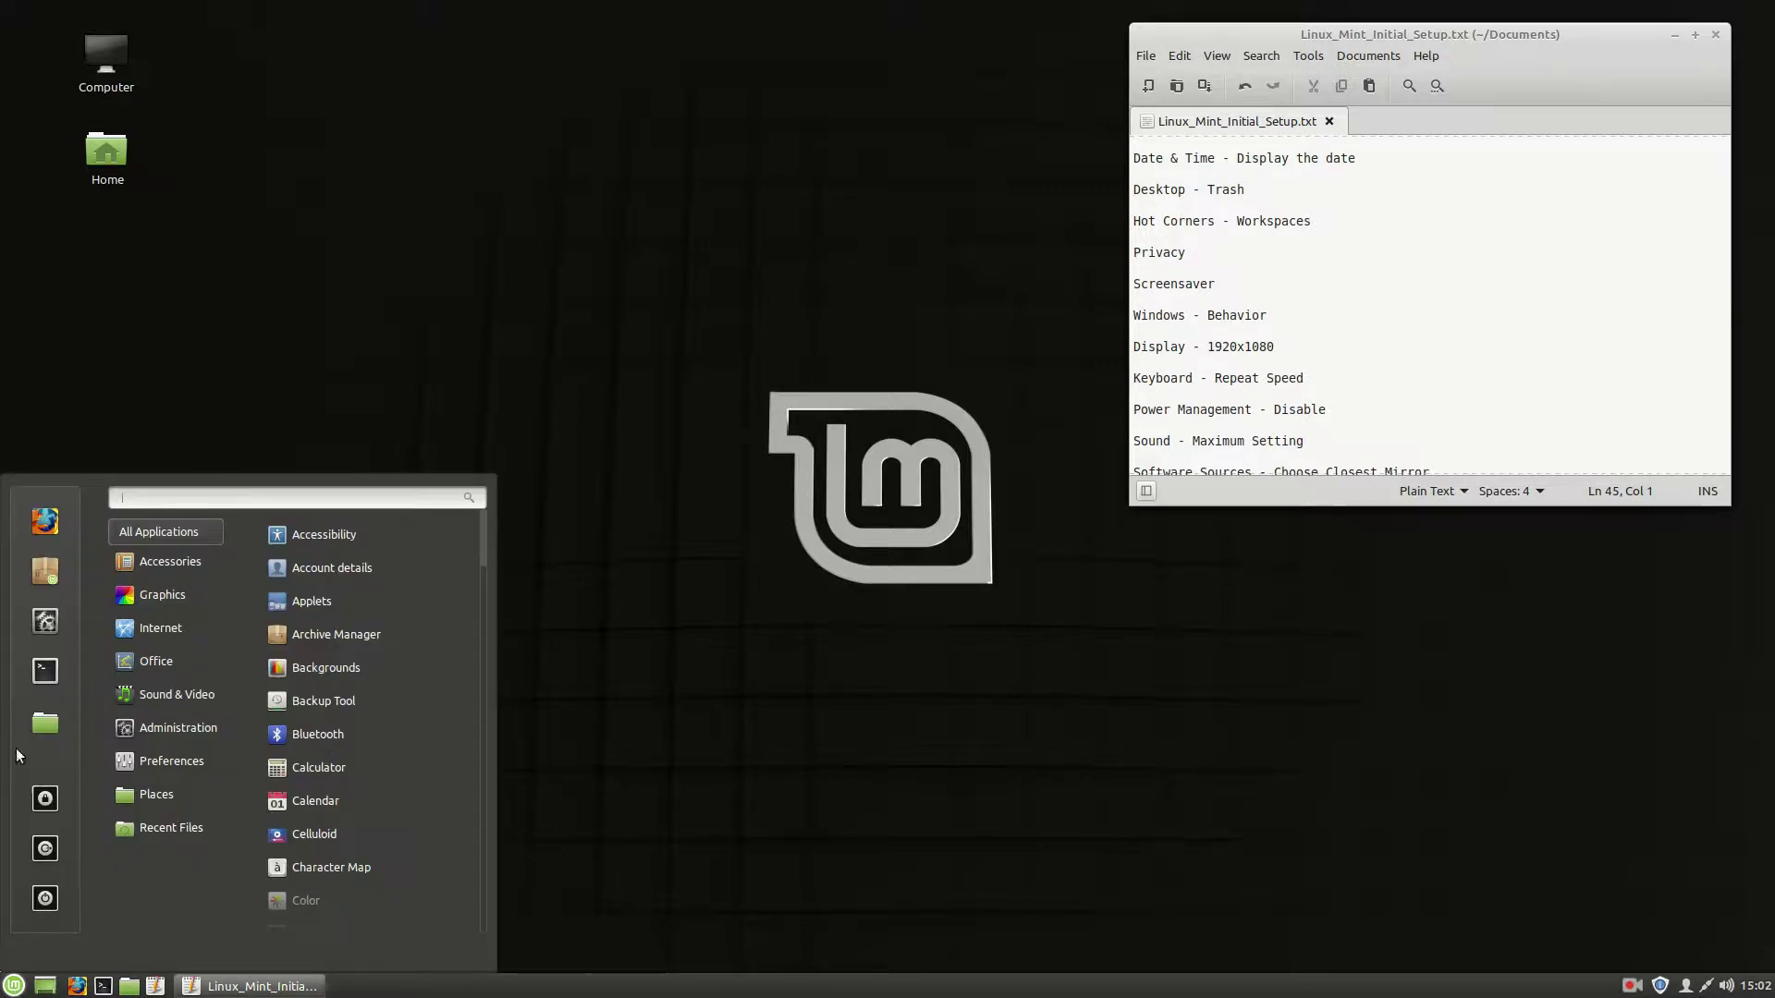
{"action": "left_click", "coordinate": [46, 623]}
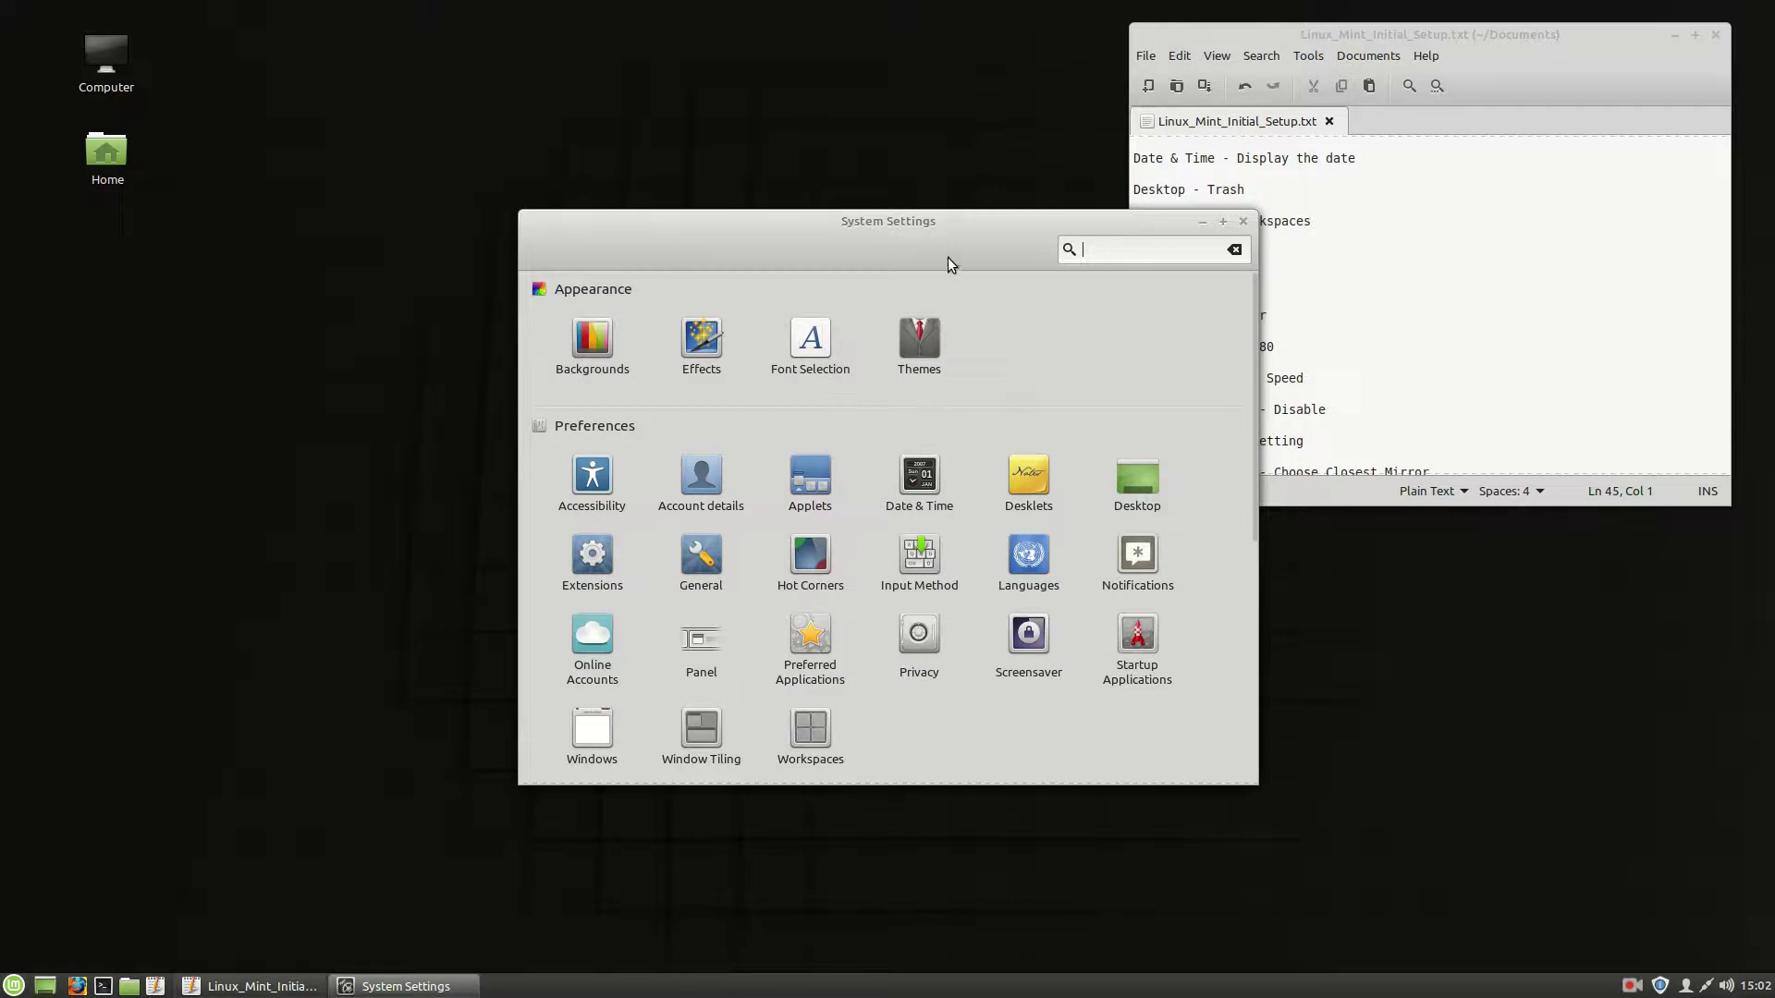
{"action": "left_click_drag", "start_coordinate": [927, 222], "coordinate": [715, 224]}
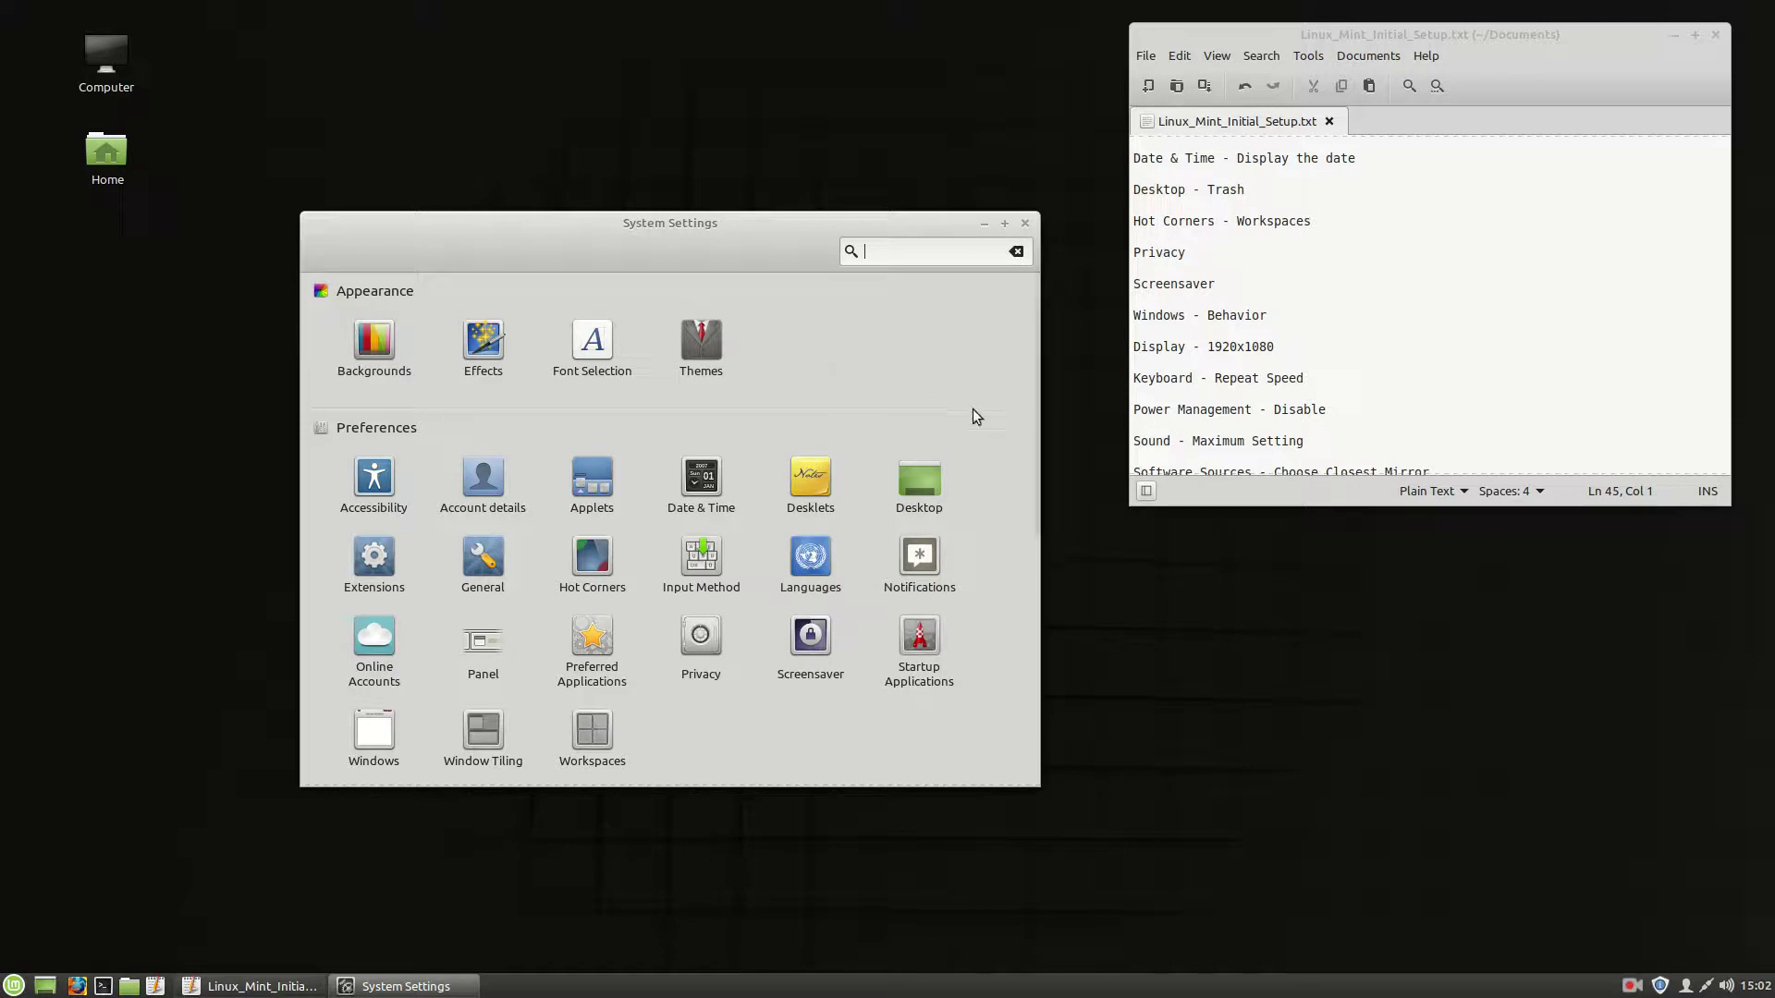
{"action": "mouse_move", "coordinate": [1035, 388]}
{"action": "left_mouse_down"}
{"action": "mouse_move", "coordinate": [1026, 477]}
{"action": "mouse_move", "coordinate": [1039, 375]}
{"action": "left_mouse_up"}
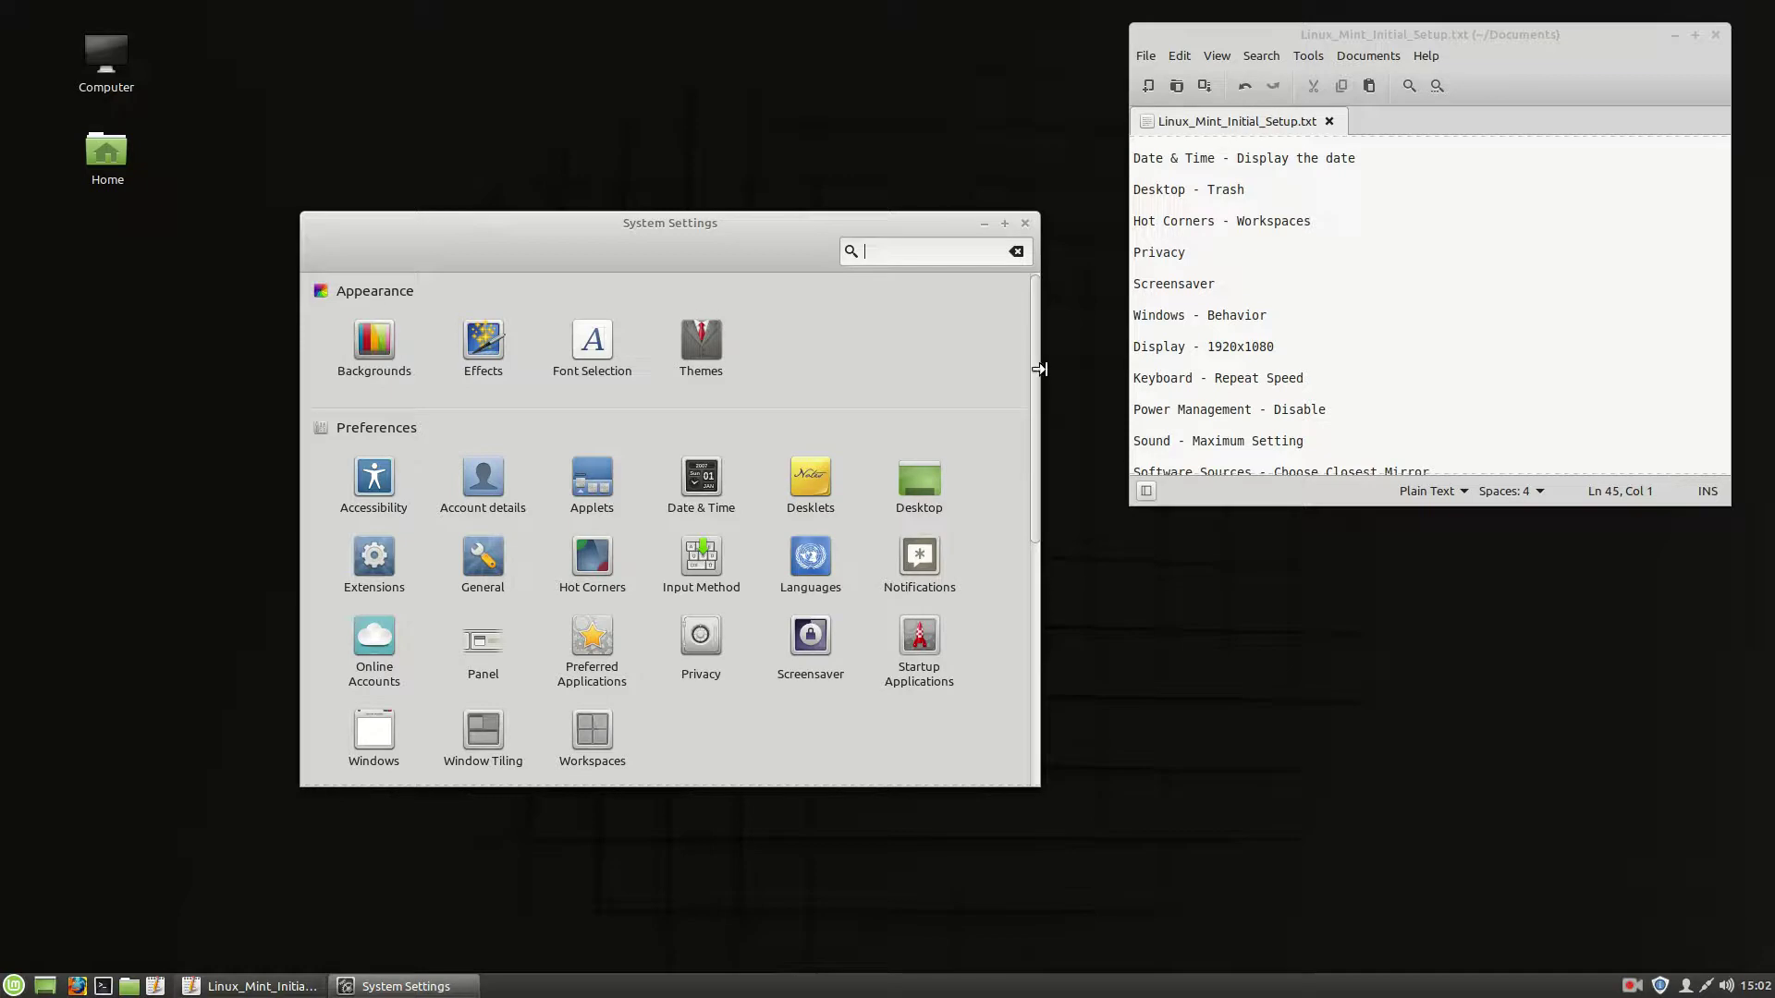
{"action": "mouse_move", "coordinate": [1035, 358]}
{"action": "left_mouse_down"}
{"action": "mouse_move", "coordinate": [1035, 574]}
{"action": "mouse_move", "coordinate": [1036, 325]}
{"action": "left_mouse_up"}
Step: Examine the scrollbar behavior options in the Themes settings and return to the settings overview
{"action": "left_click", "coordinate": [692, 348]}
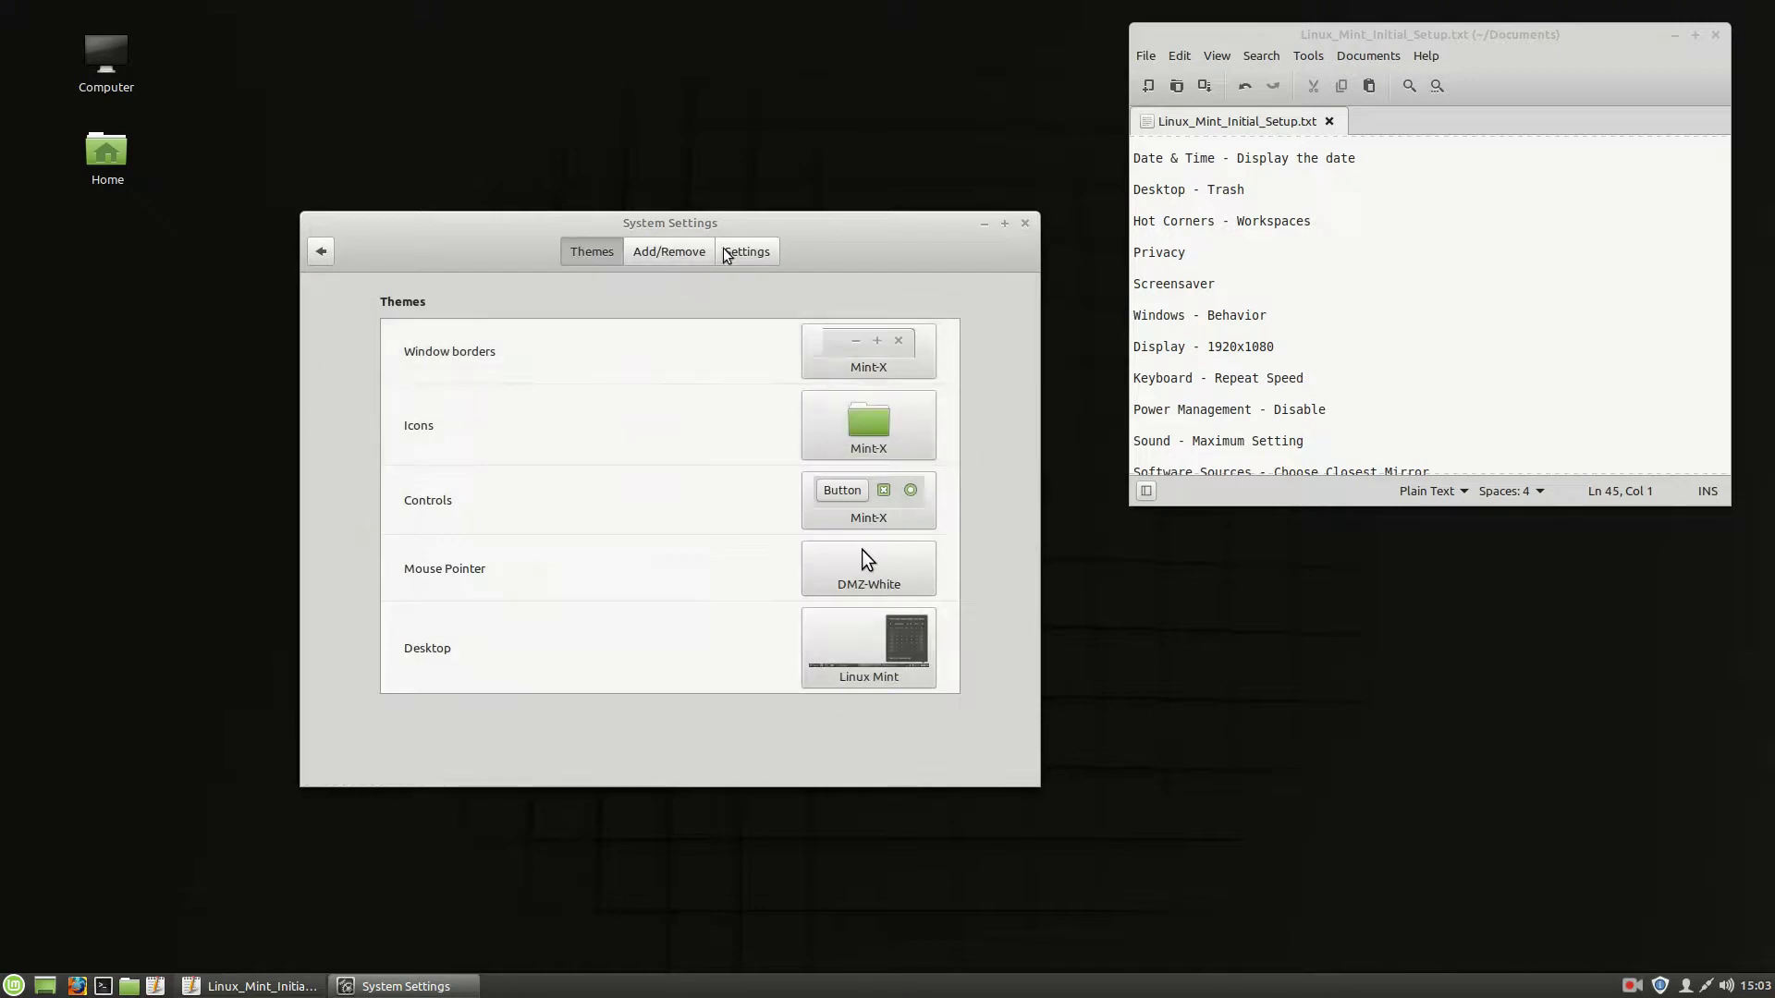
{"action": "left_click", "coordinate": [747, 252]}
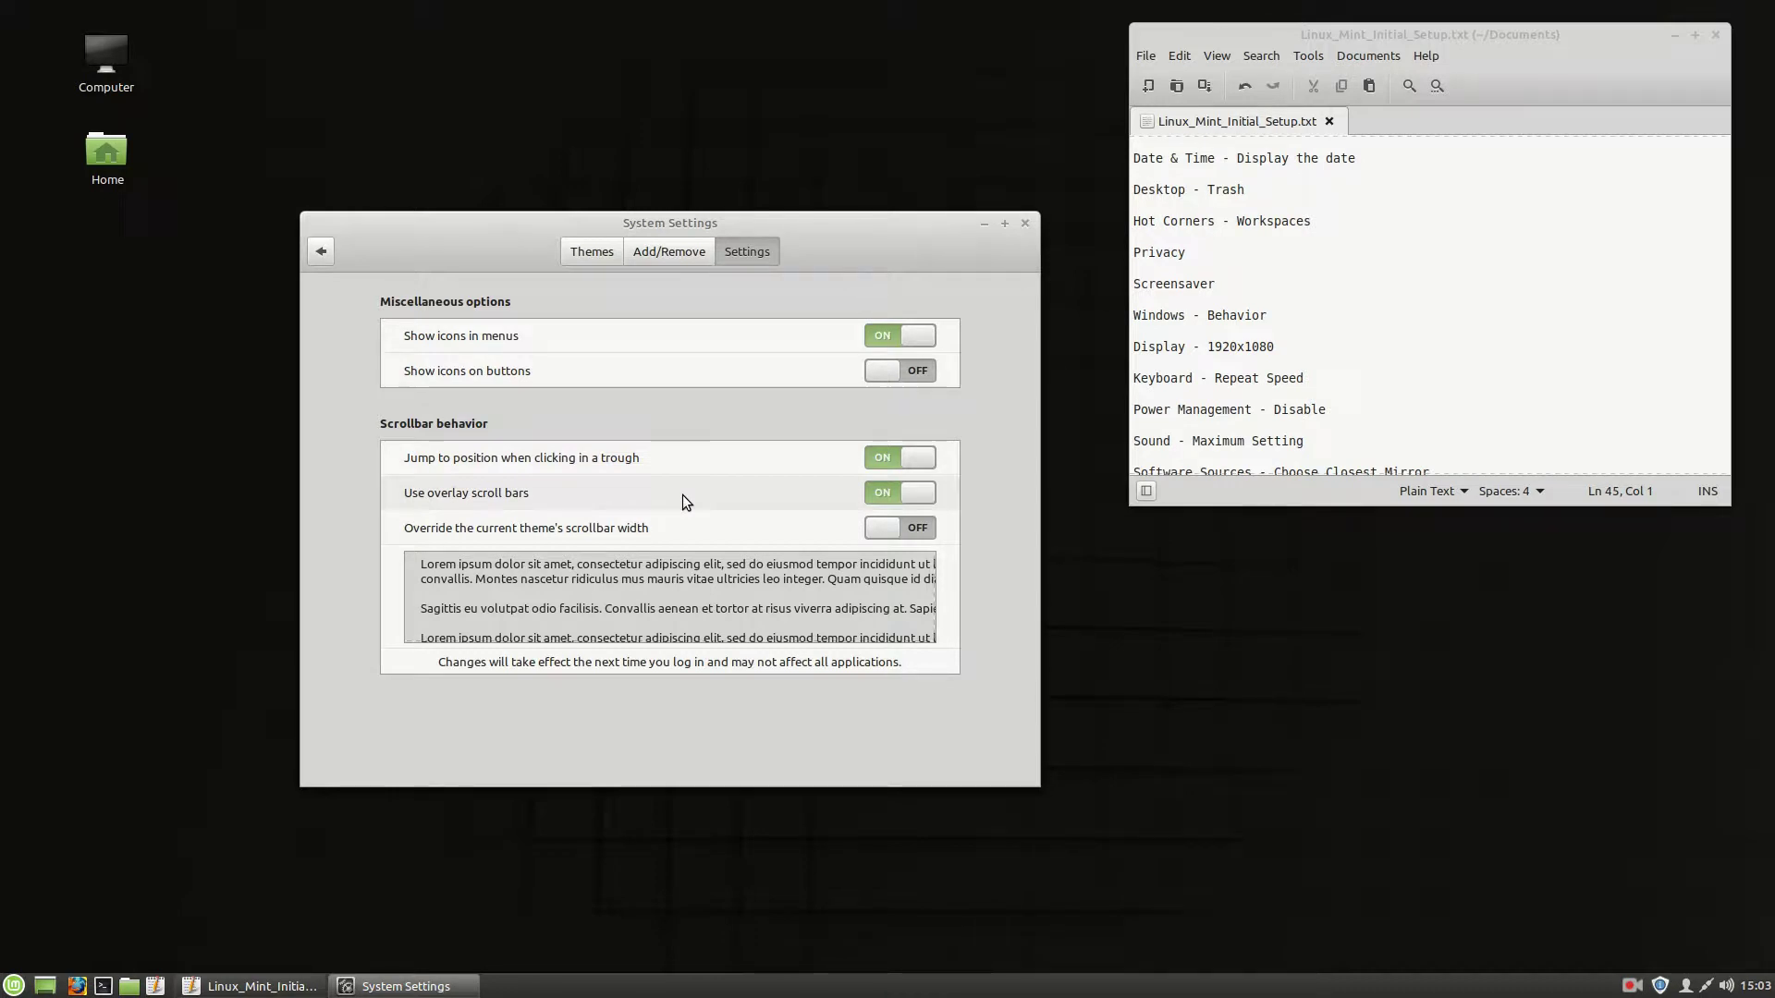
{"action": "left_click", "coordinate": [320, 253]}
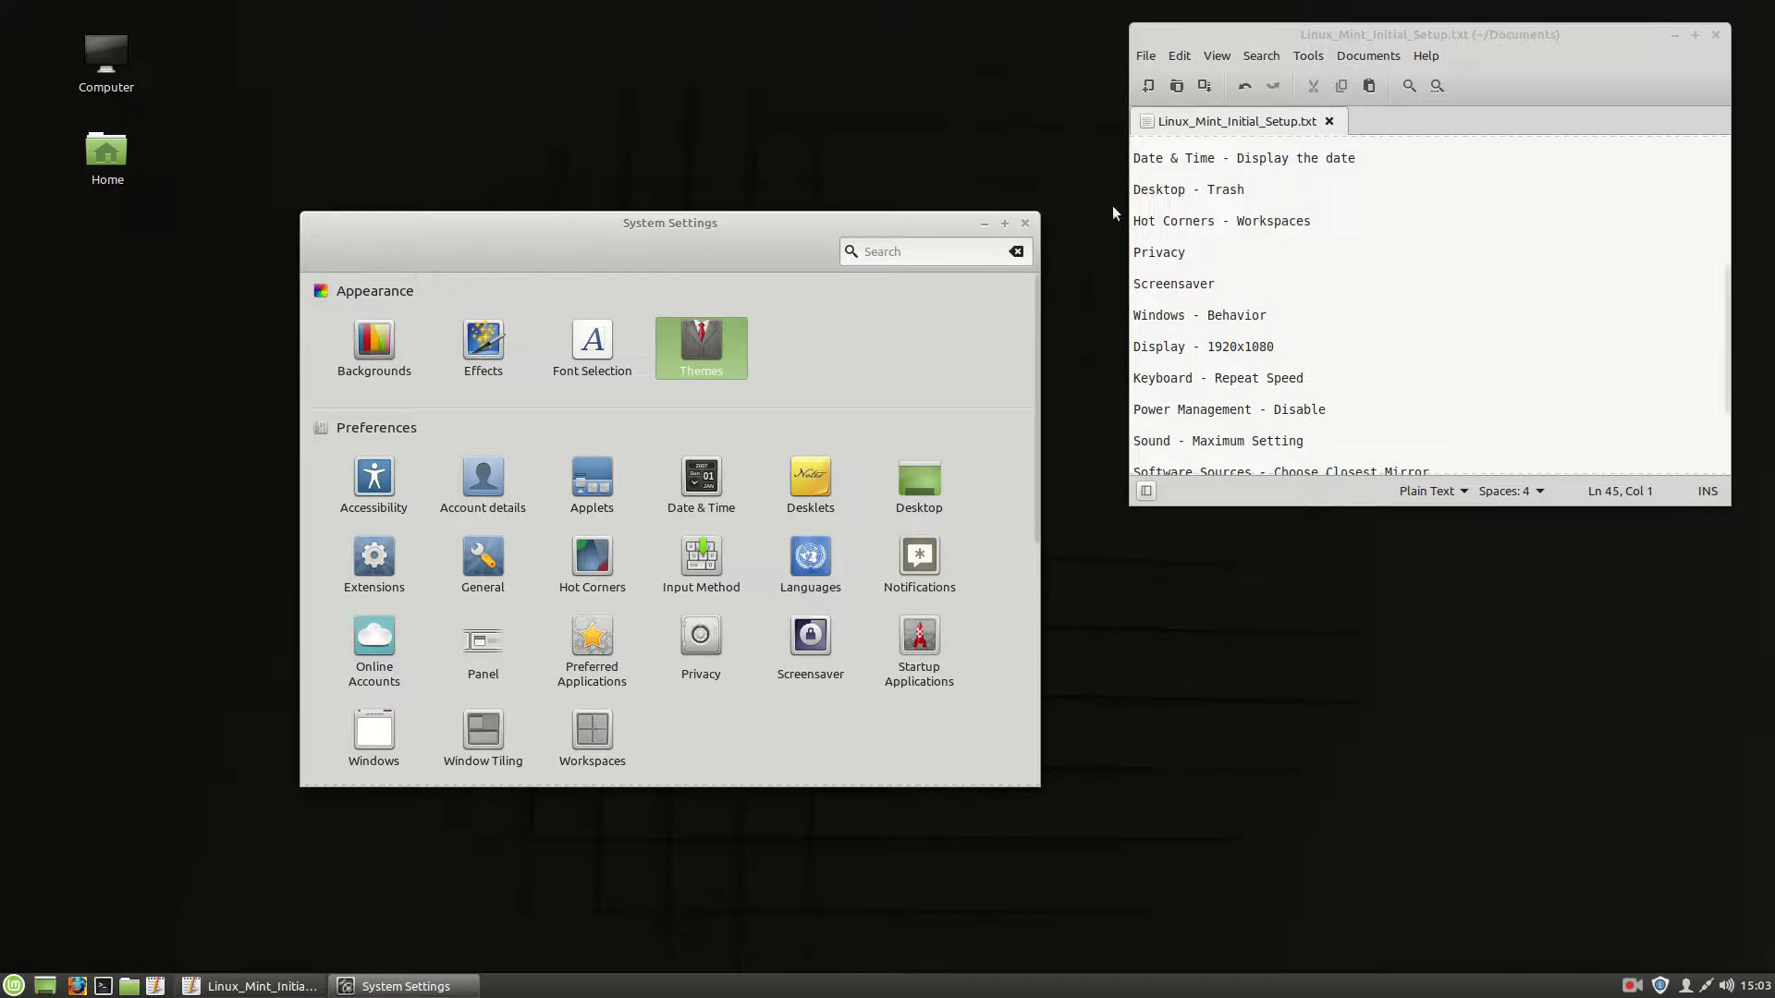
Step: Look through the visual, keyboard, typing assistance and mouse options in the Accessibility settings
{"action": "left_click", "coordinate": [368, 475]}
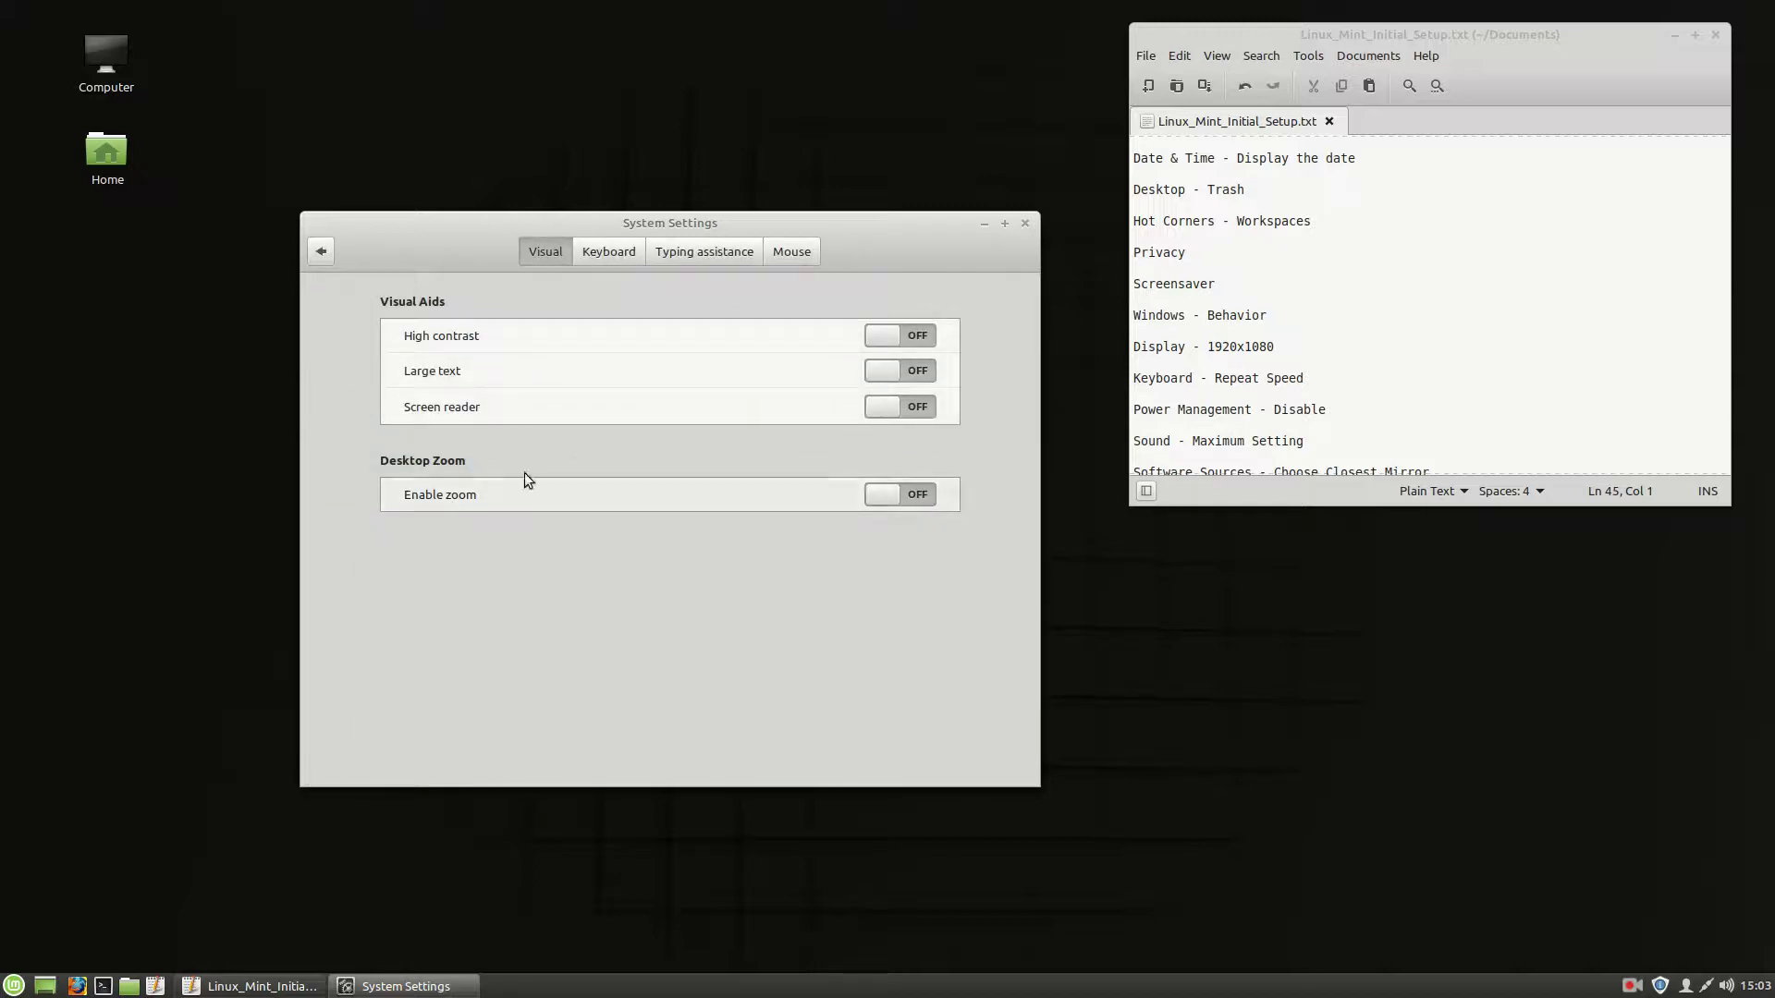
{"action": "left_click", "coordinate": [608, 255]}
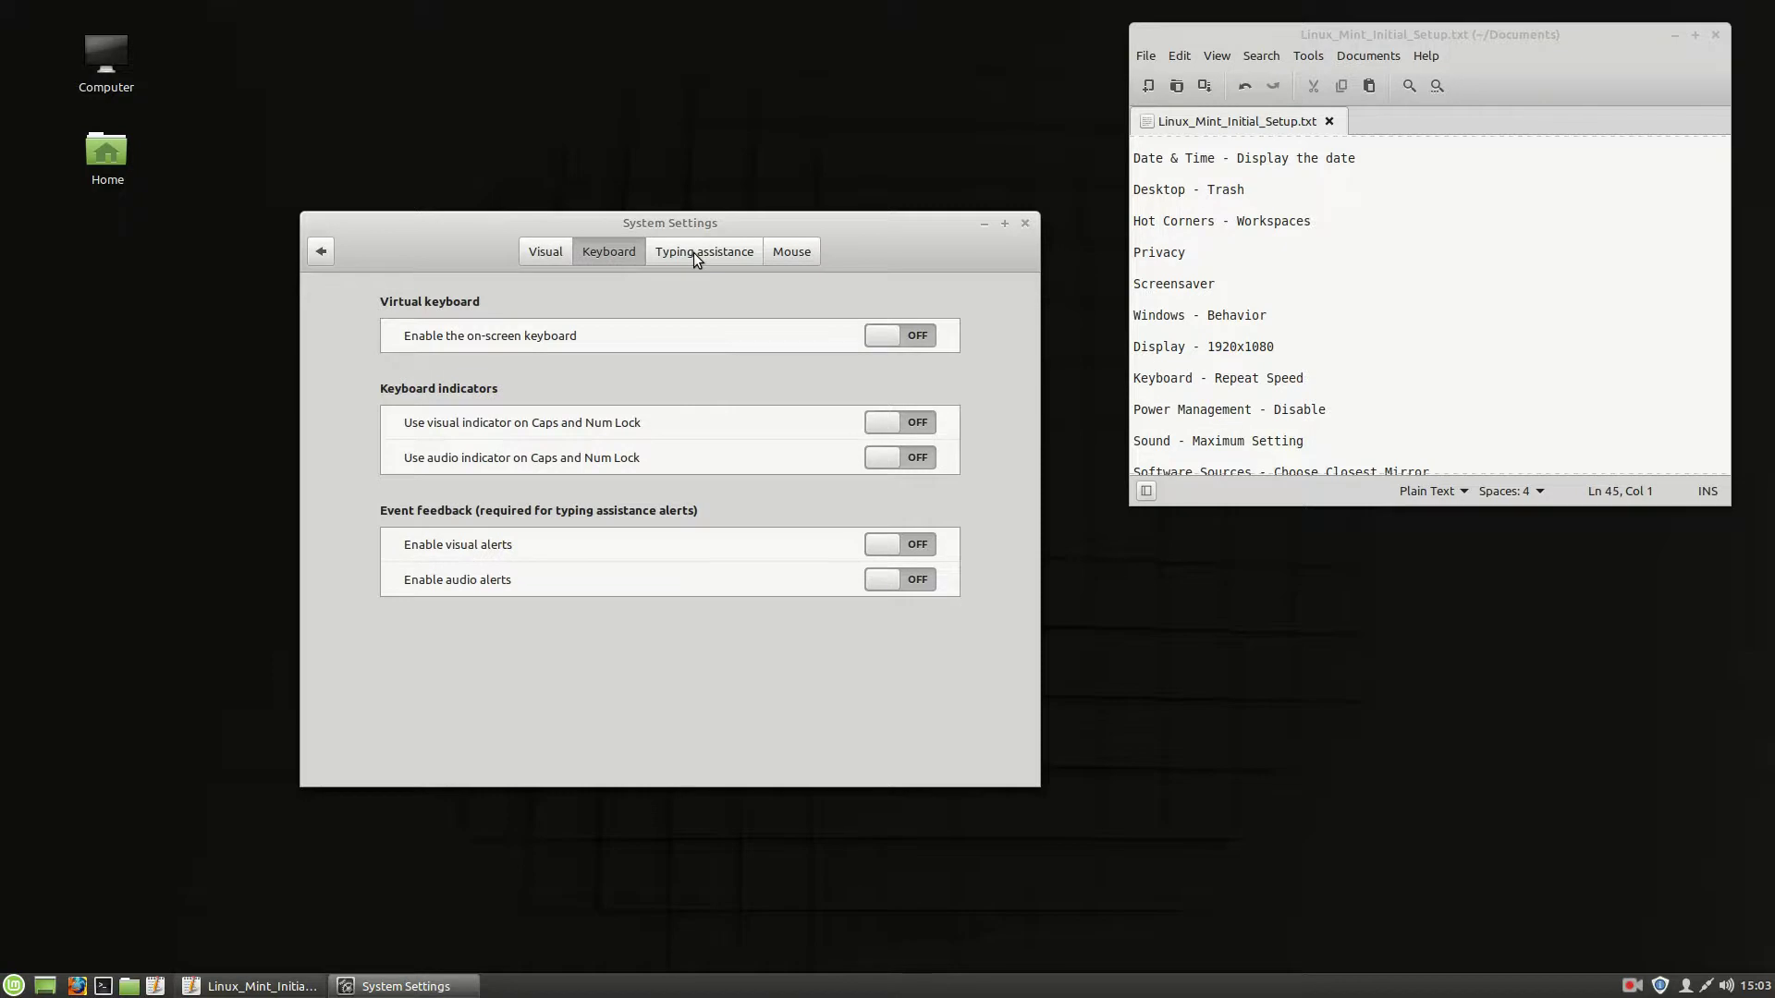
{"action": "left_click", "coordinate": [694, 252]}
{"action": "left_click", "coordinate": [783, 257]}
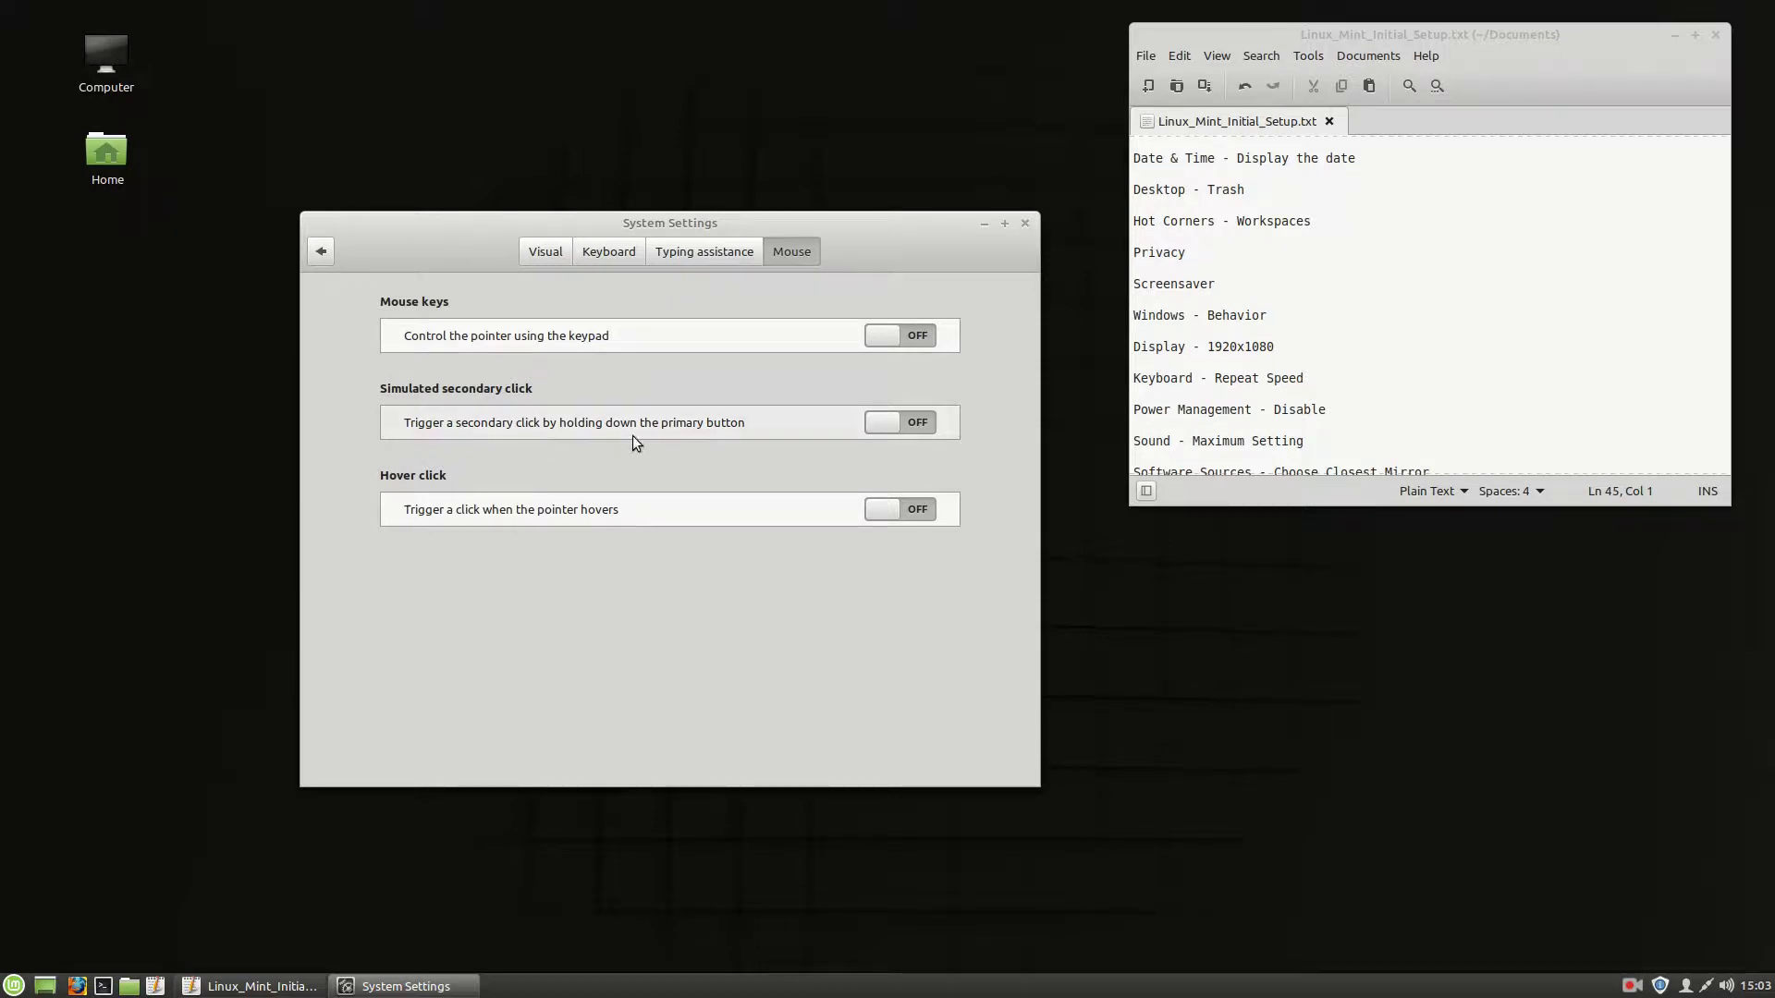
{"action": "left_click", "coordinate": [320, 252]}
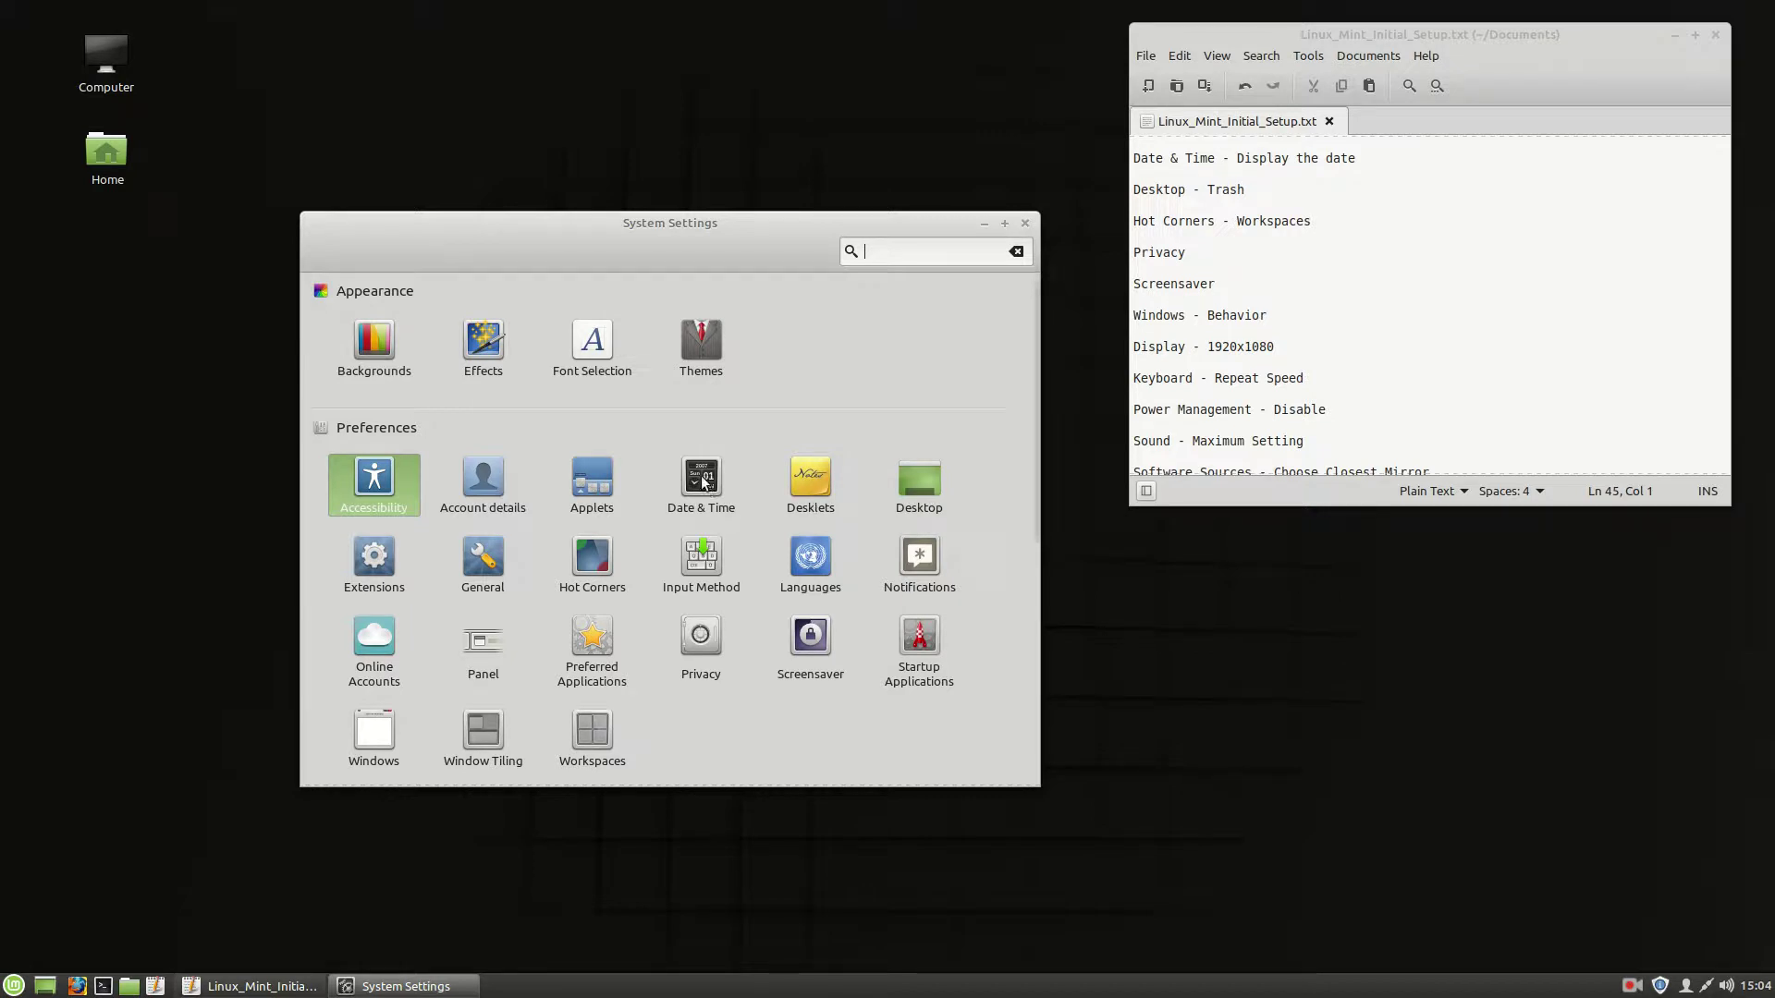
Step: Check the time zone regions and turn on Display the date in the Date & Time settings
{"action": "left_click", "coordinate": [708, 488]}
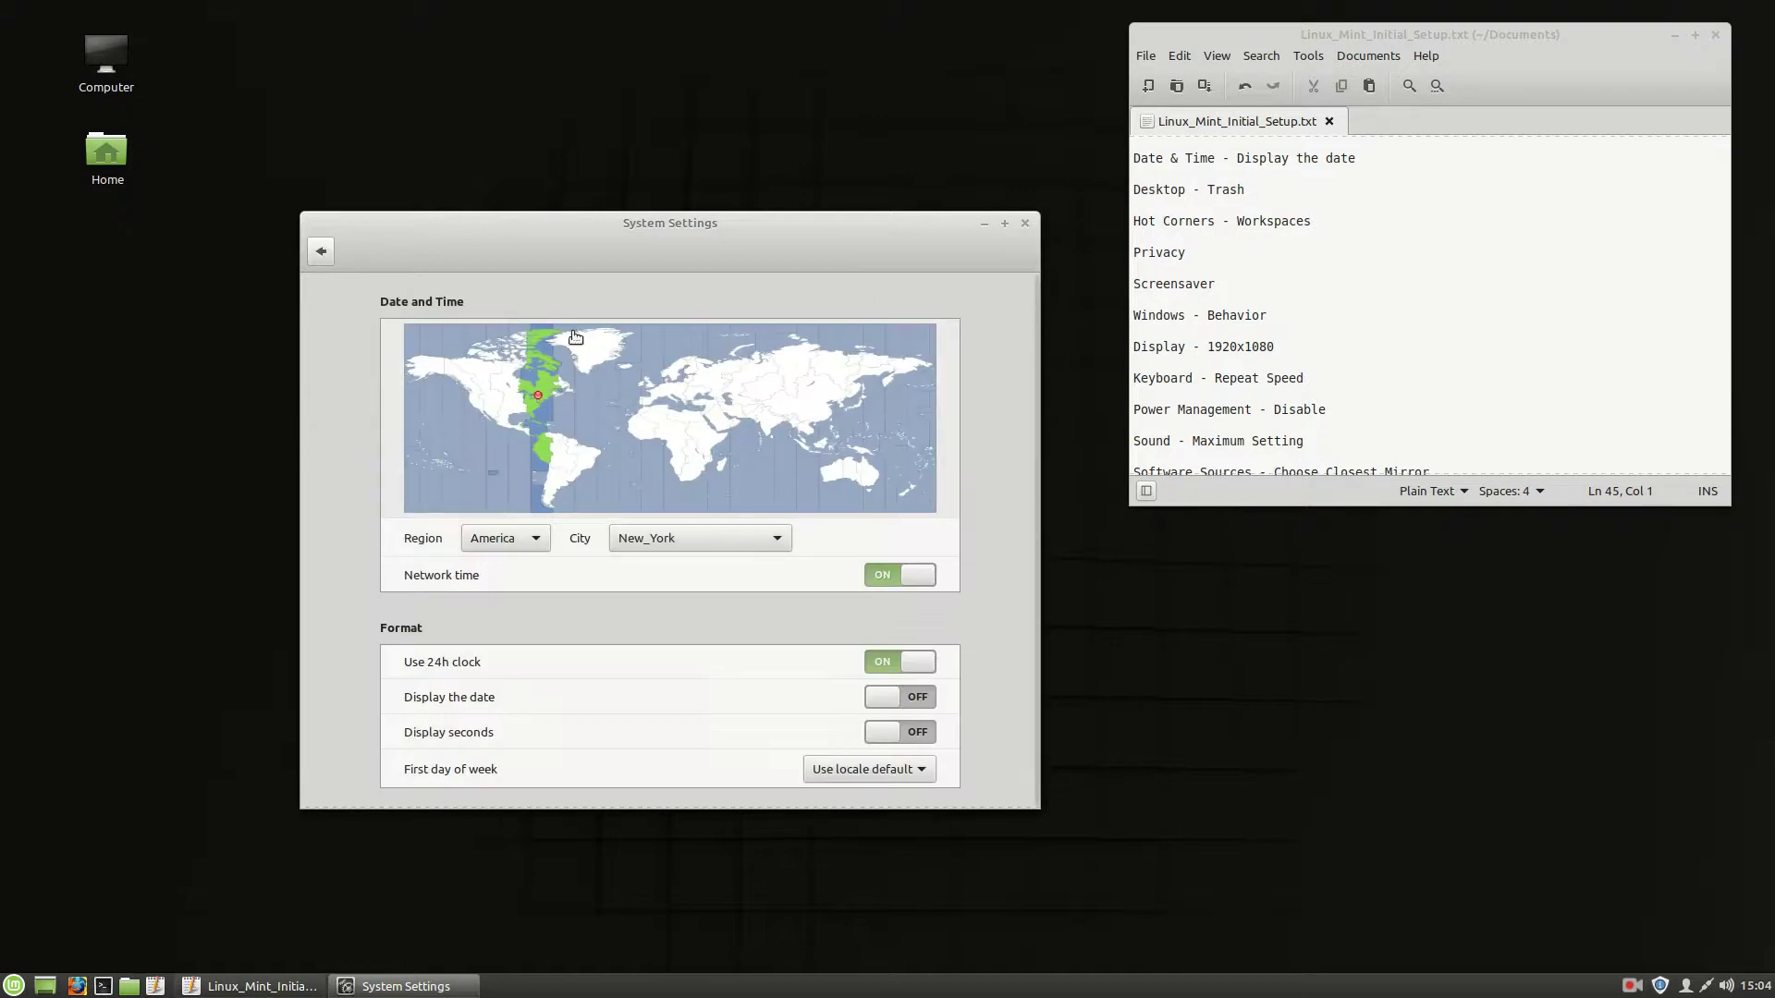
{"action": "left_click", "coordinate": [540, 542]}
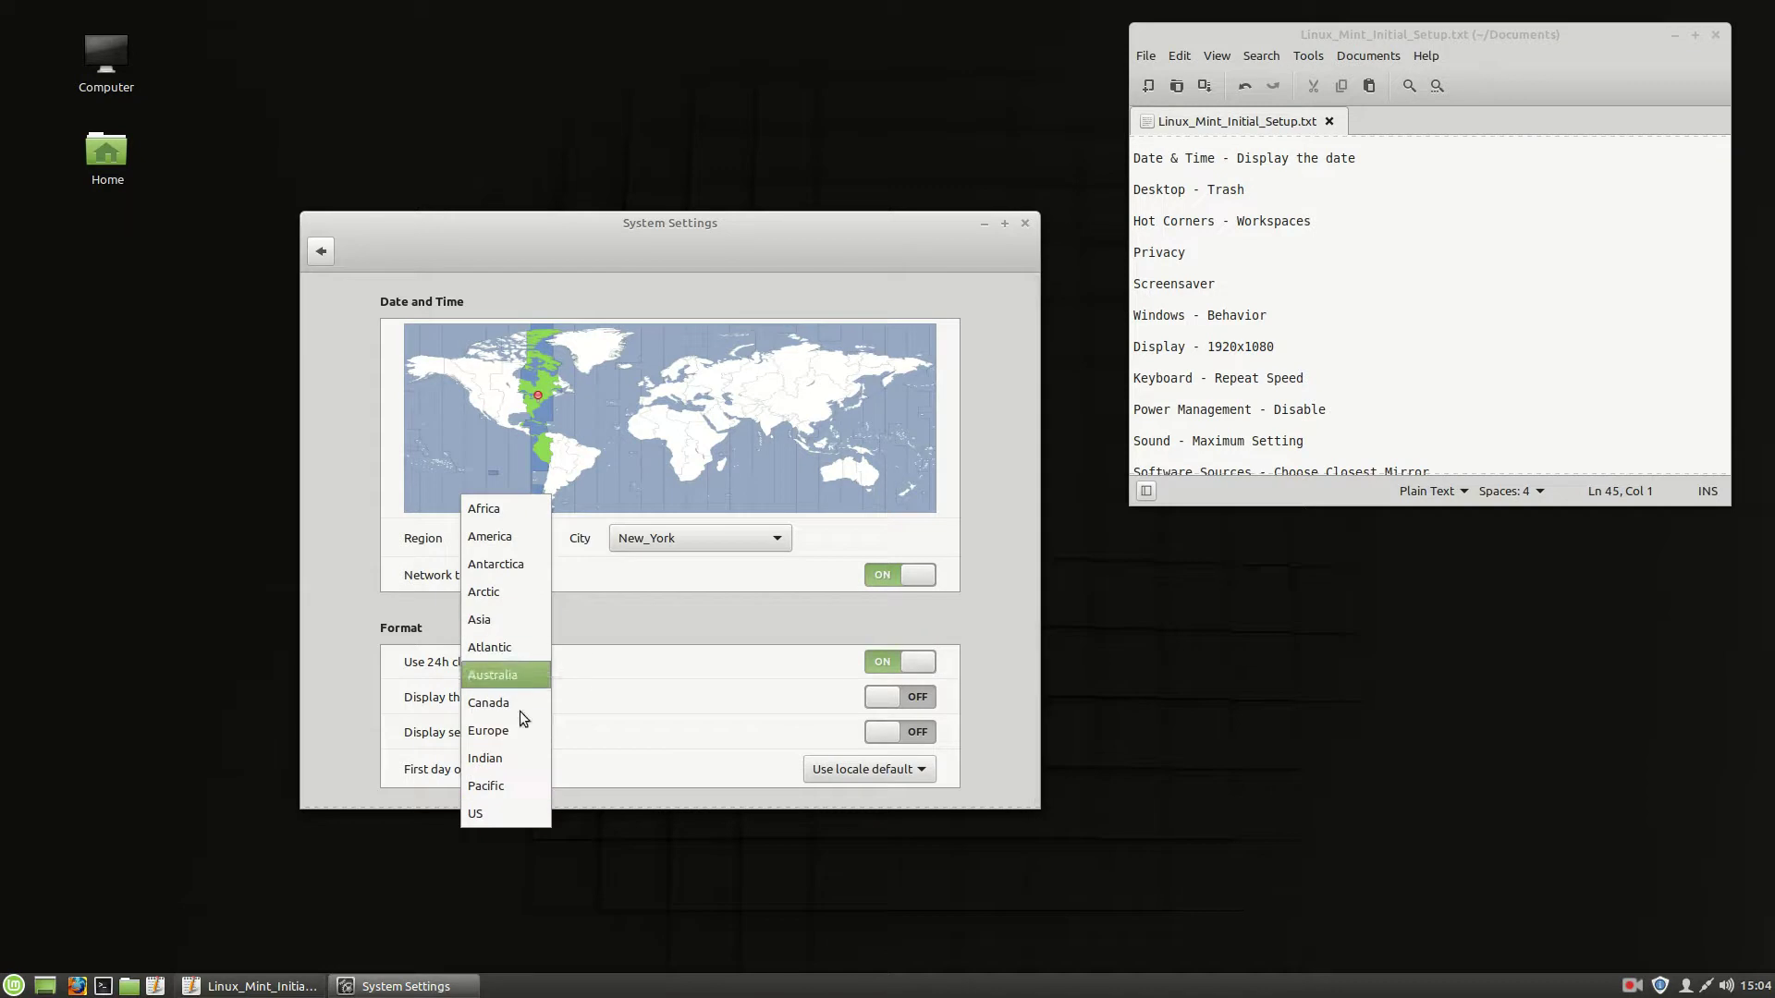
{"action": "left_click", "coordinate": [640, 583]}
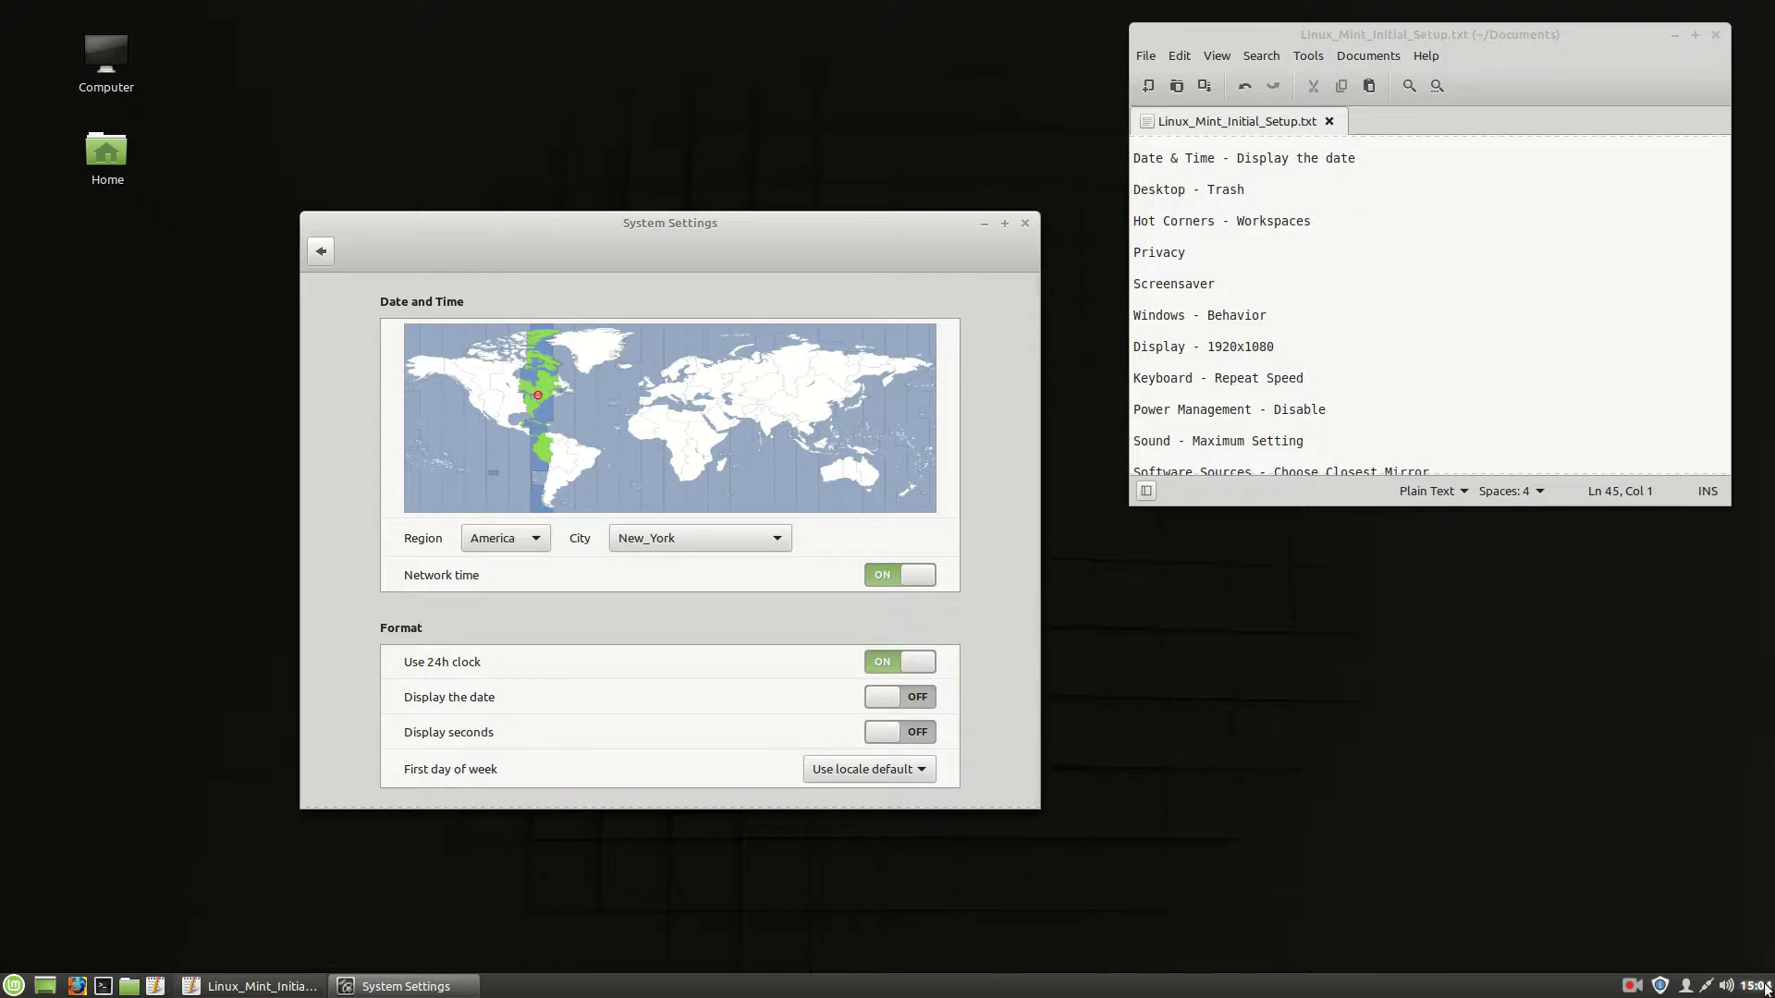
{"action": "left_click", "coordinate": [889, 700]}
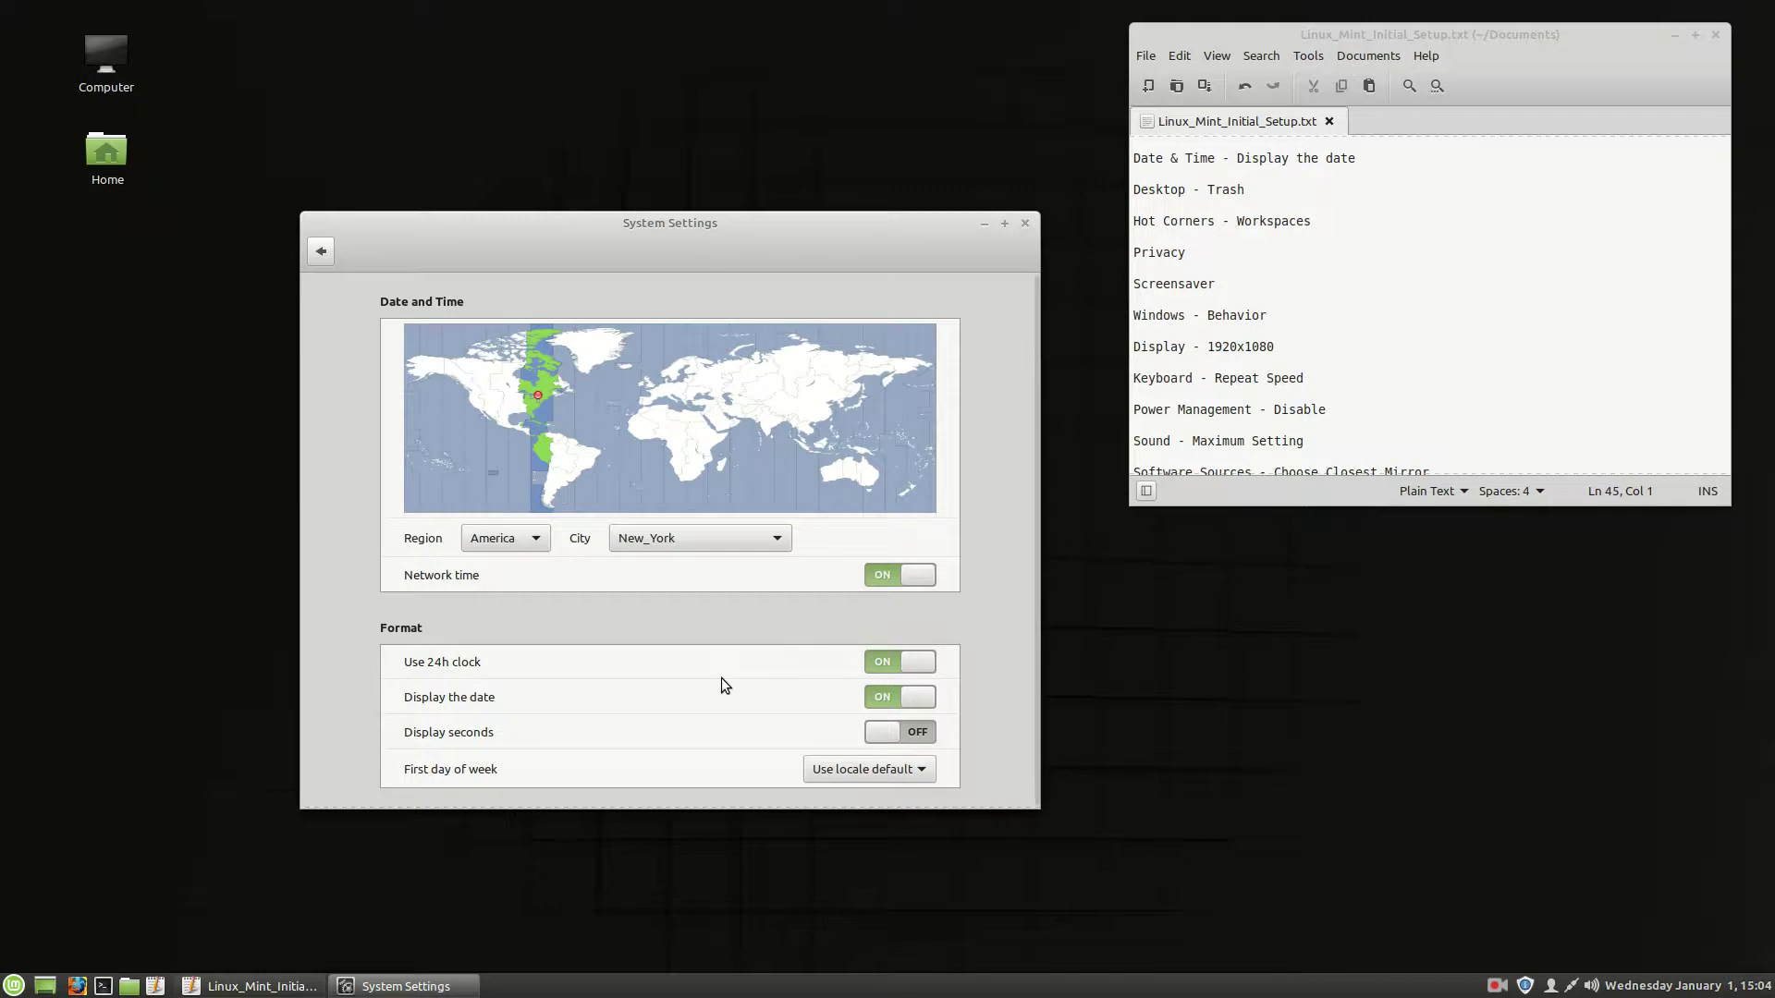
{"action": "left_click", "coordinate": [321, 250]}
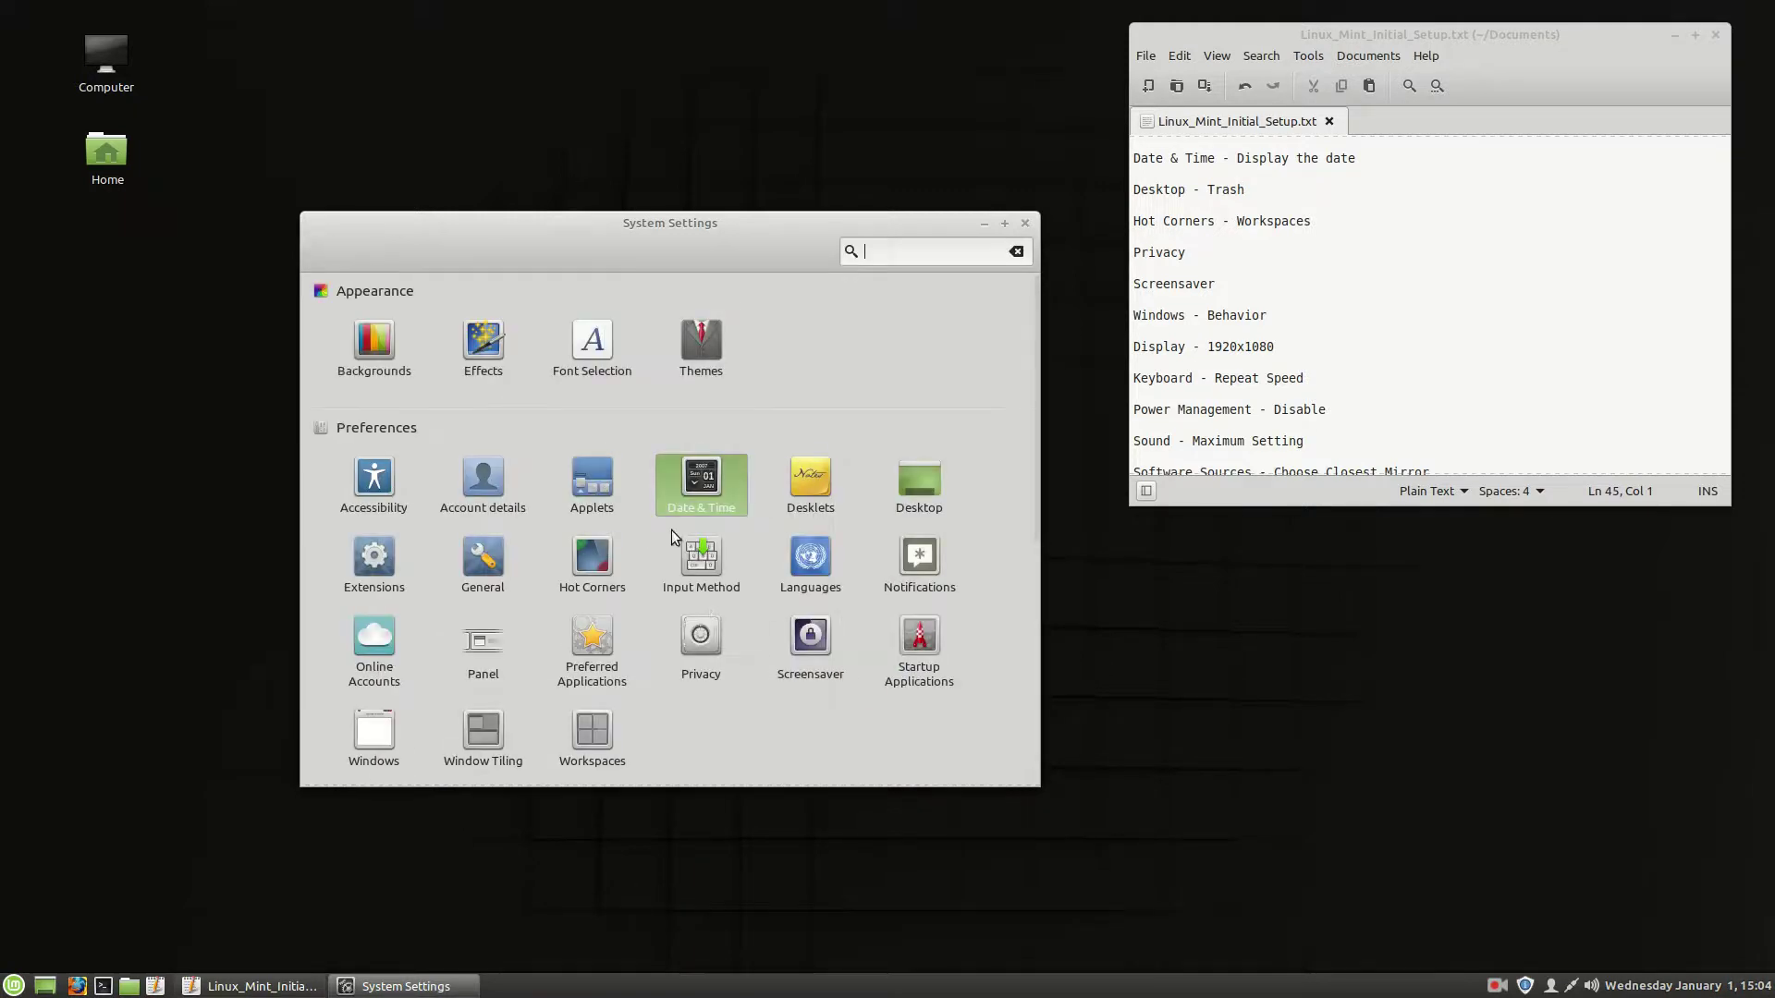
Step: Turn on the Trash icon in the Desktop settings and return to the settings overview
{"action": "left_click", "coordinate": [911, 488]}
{"action": "left_click", "coordinate": [862, 448]}
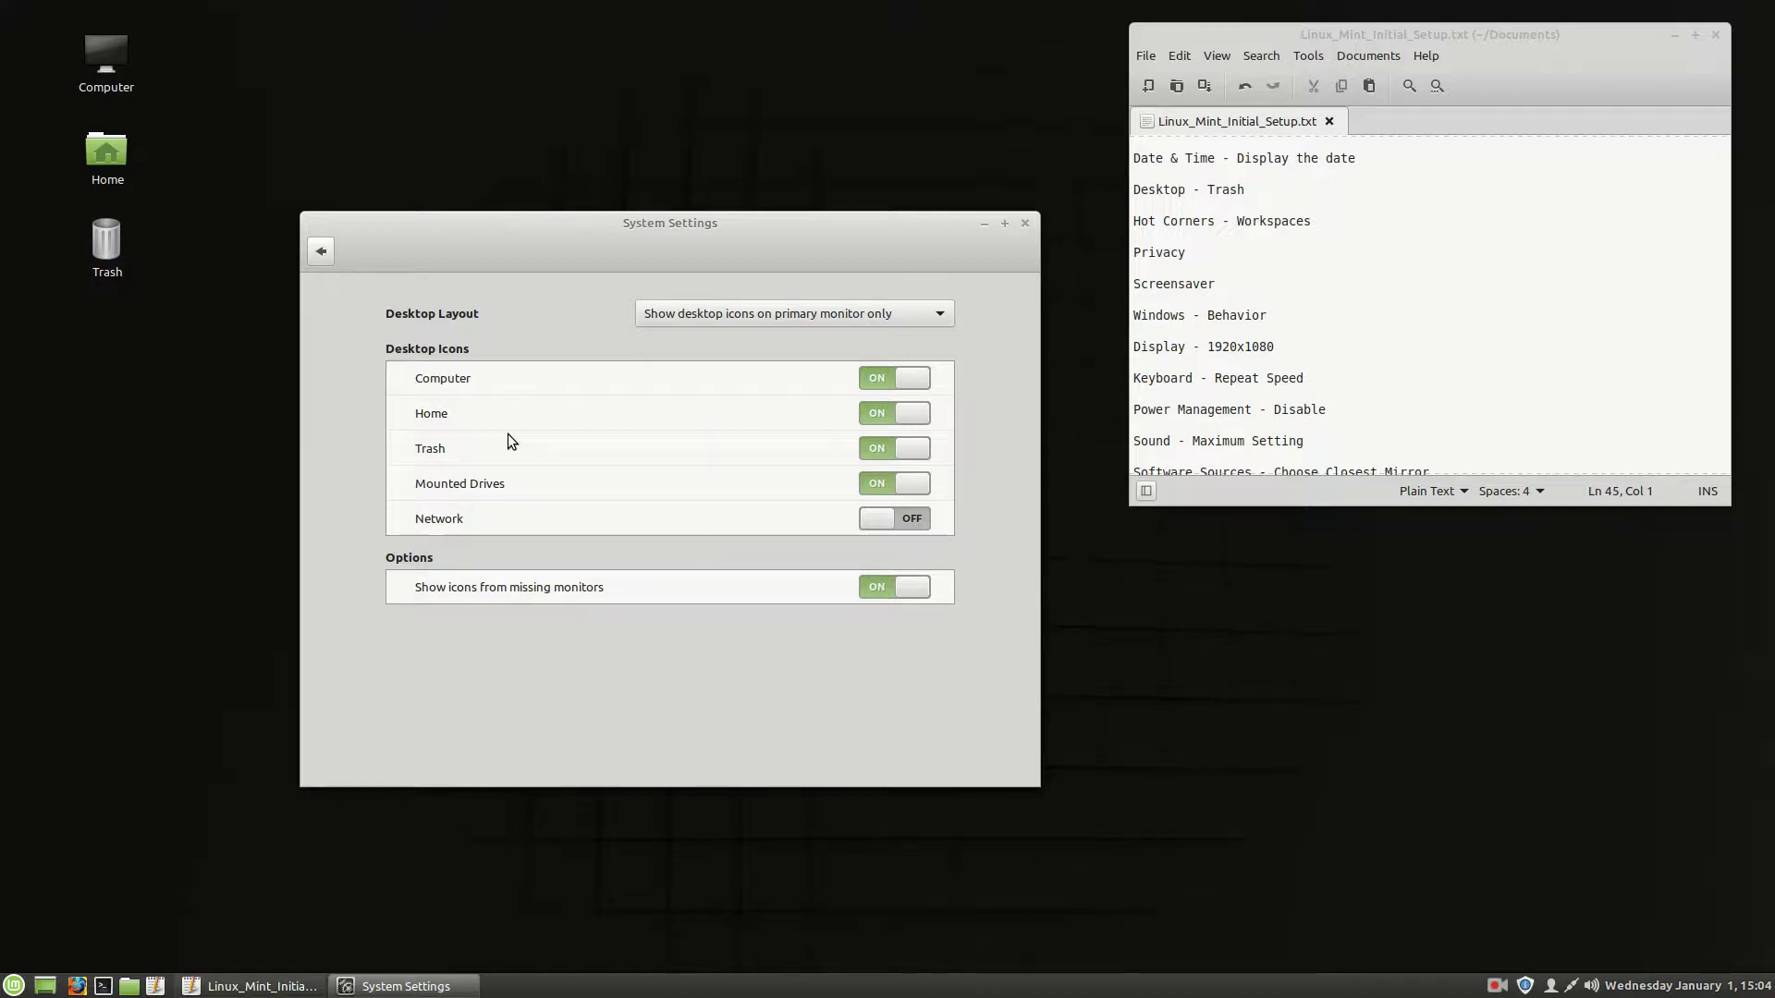
{"action": "left_click", "coordinate": [322, 251]}
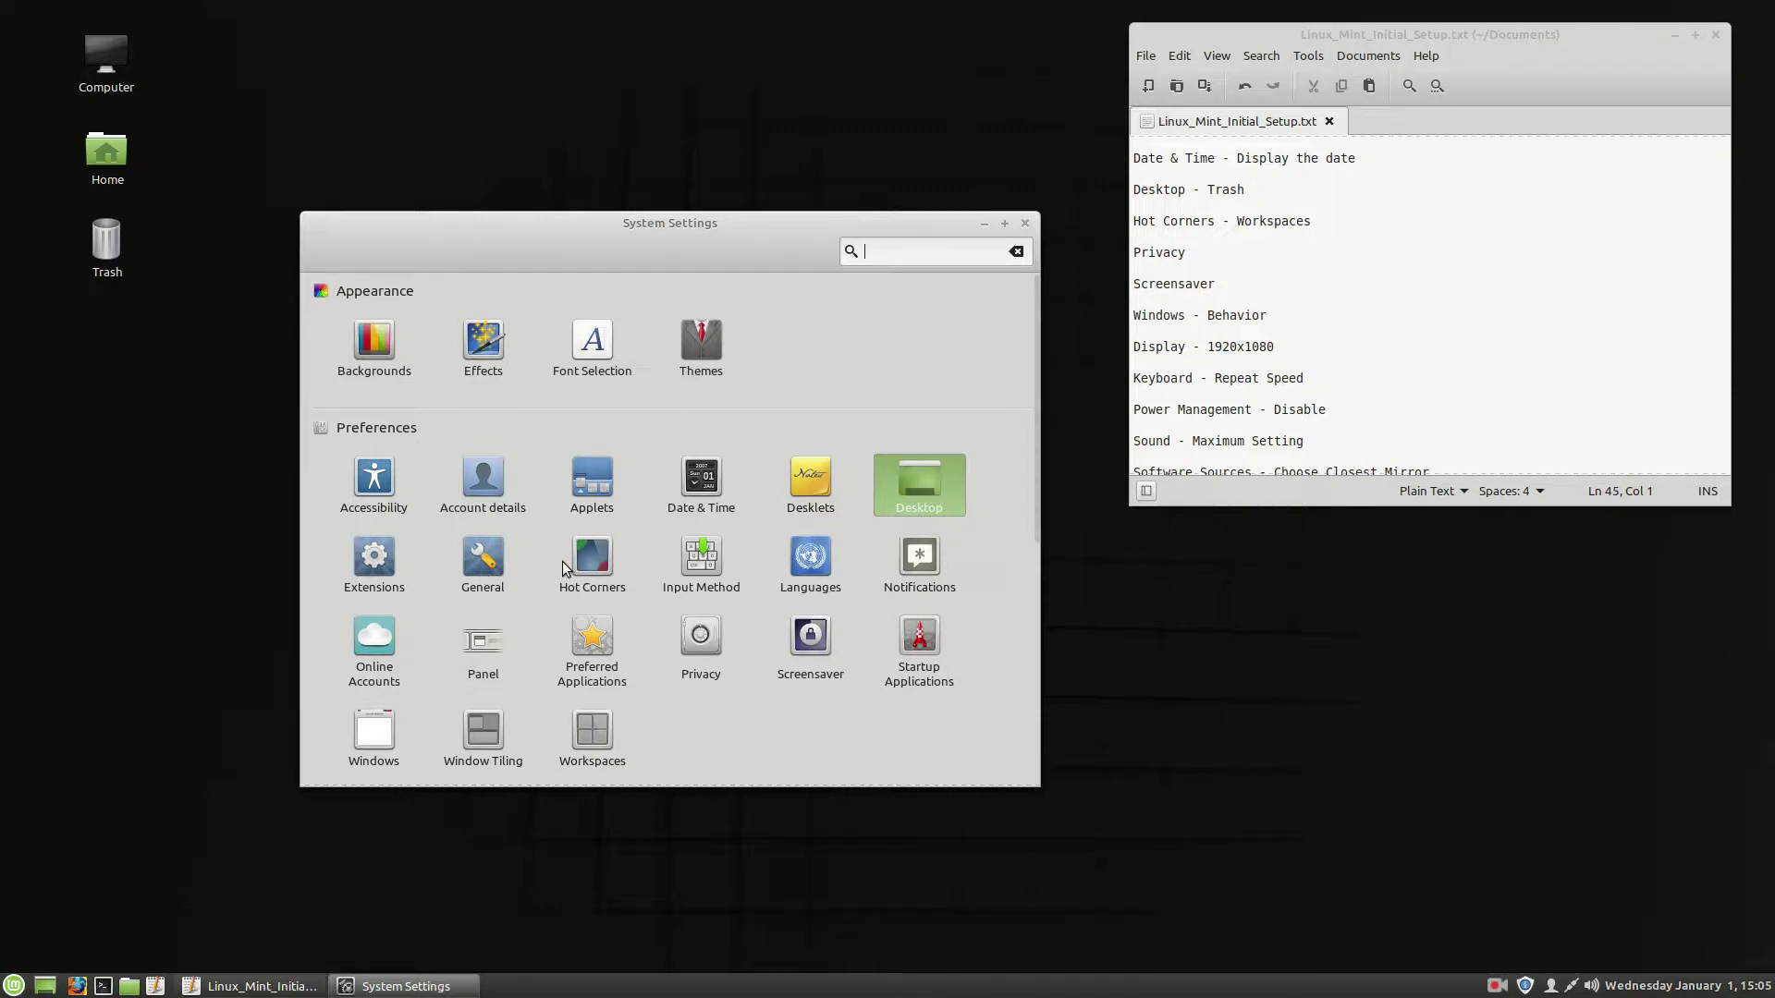
Step: Check the General settings and enable the top-left hot corner with the Show all workspaces action
{"action": "left_click", "coordinate": [480, 559]}
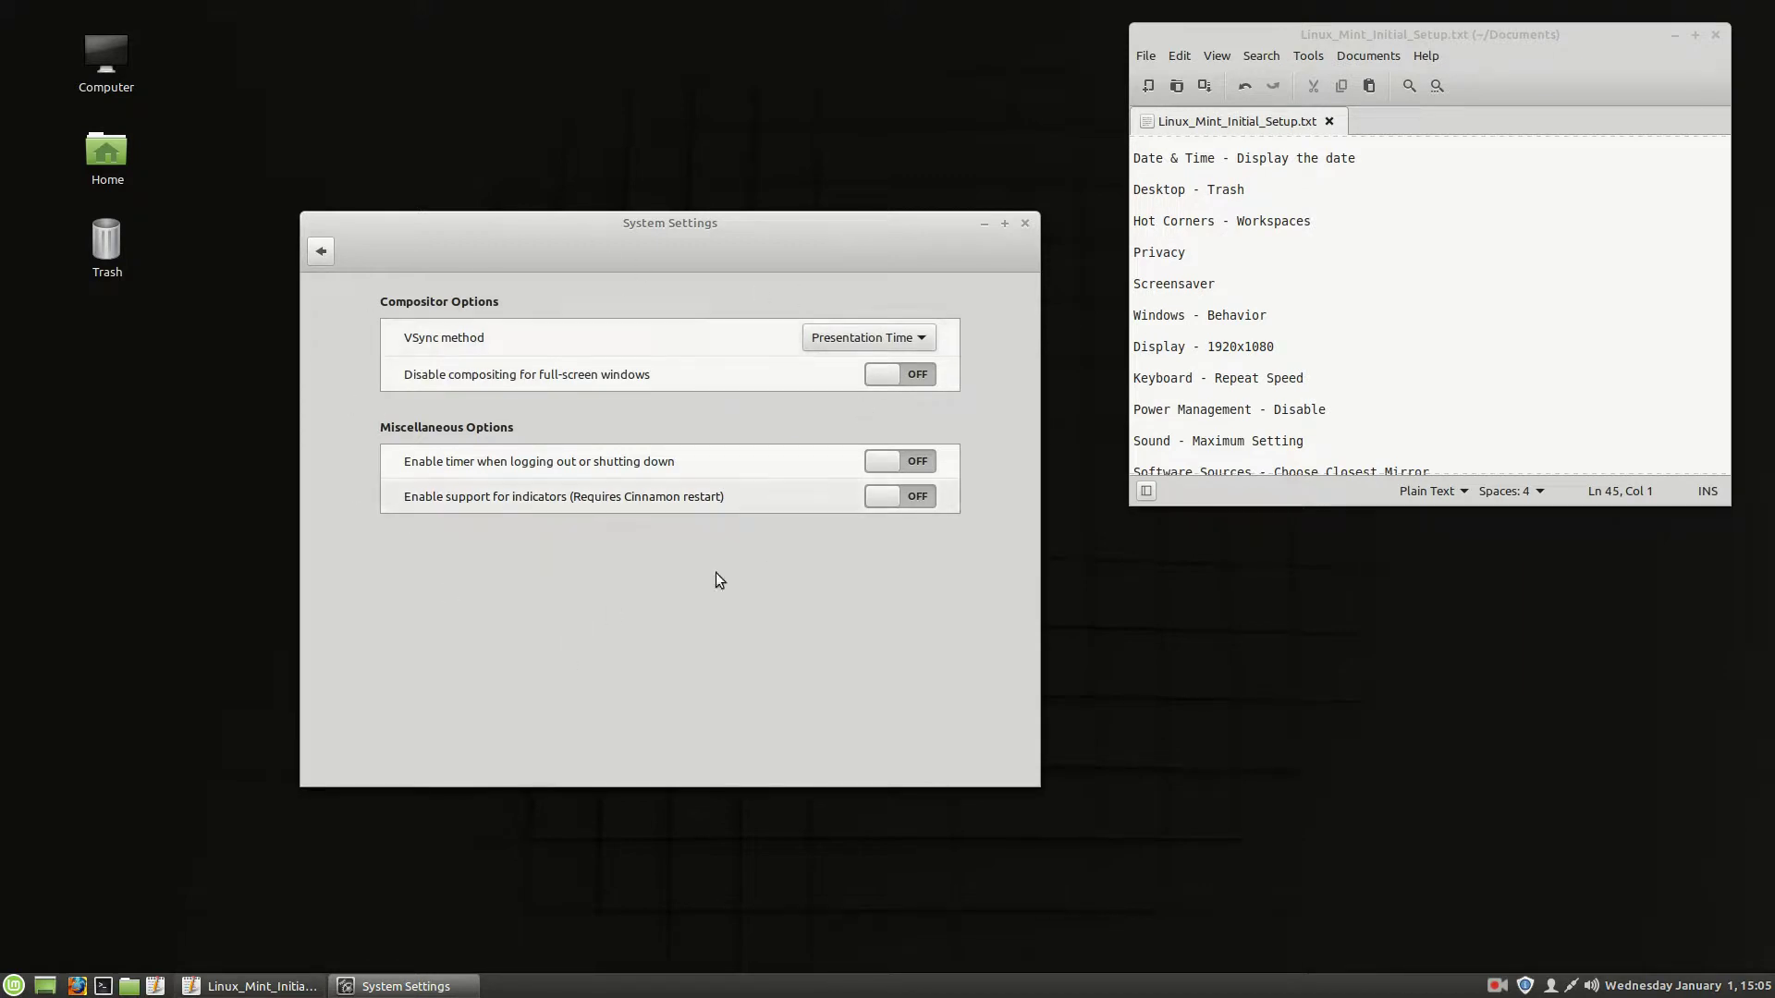
{"action": "left_click", "coordinate": [323, 259]}
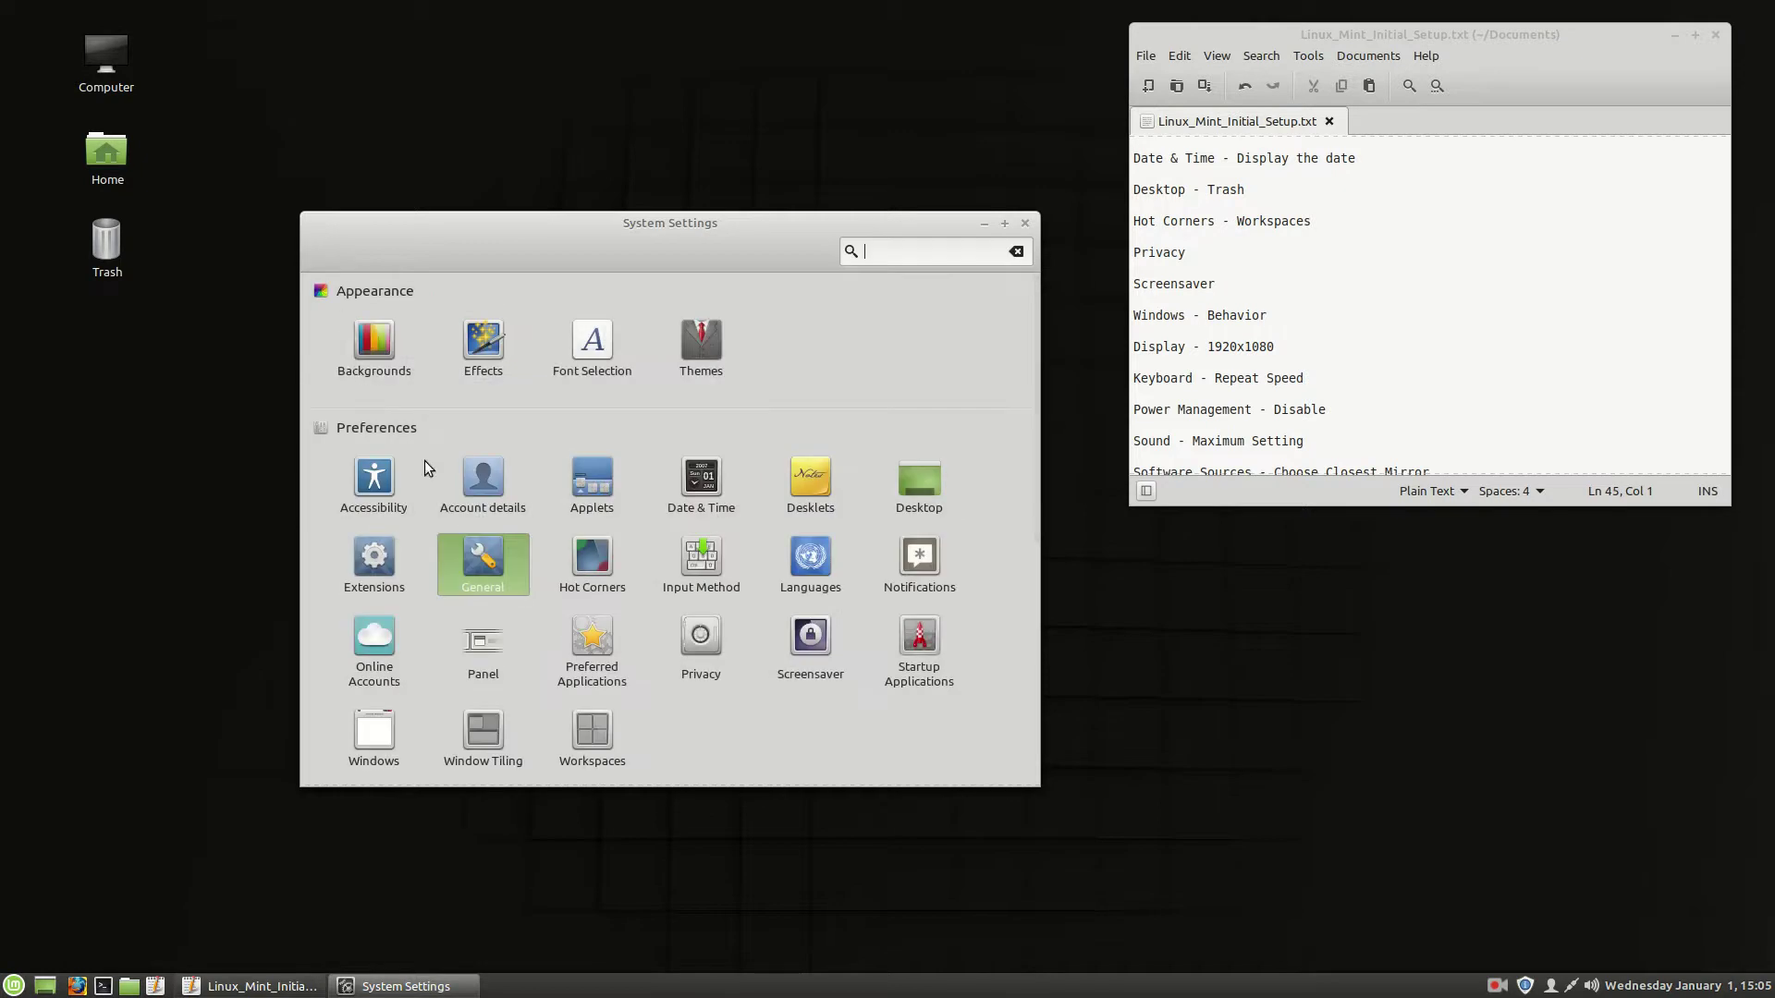
{"action": "left_click", "coordinate": [593, 565]}
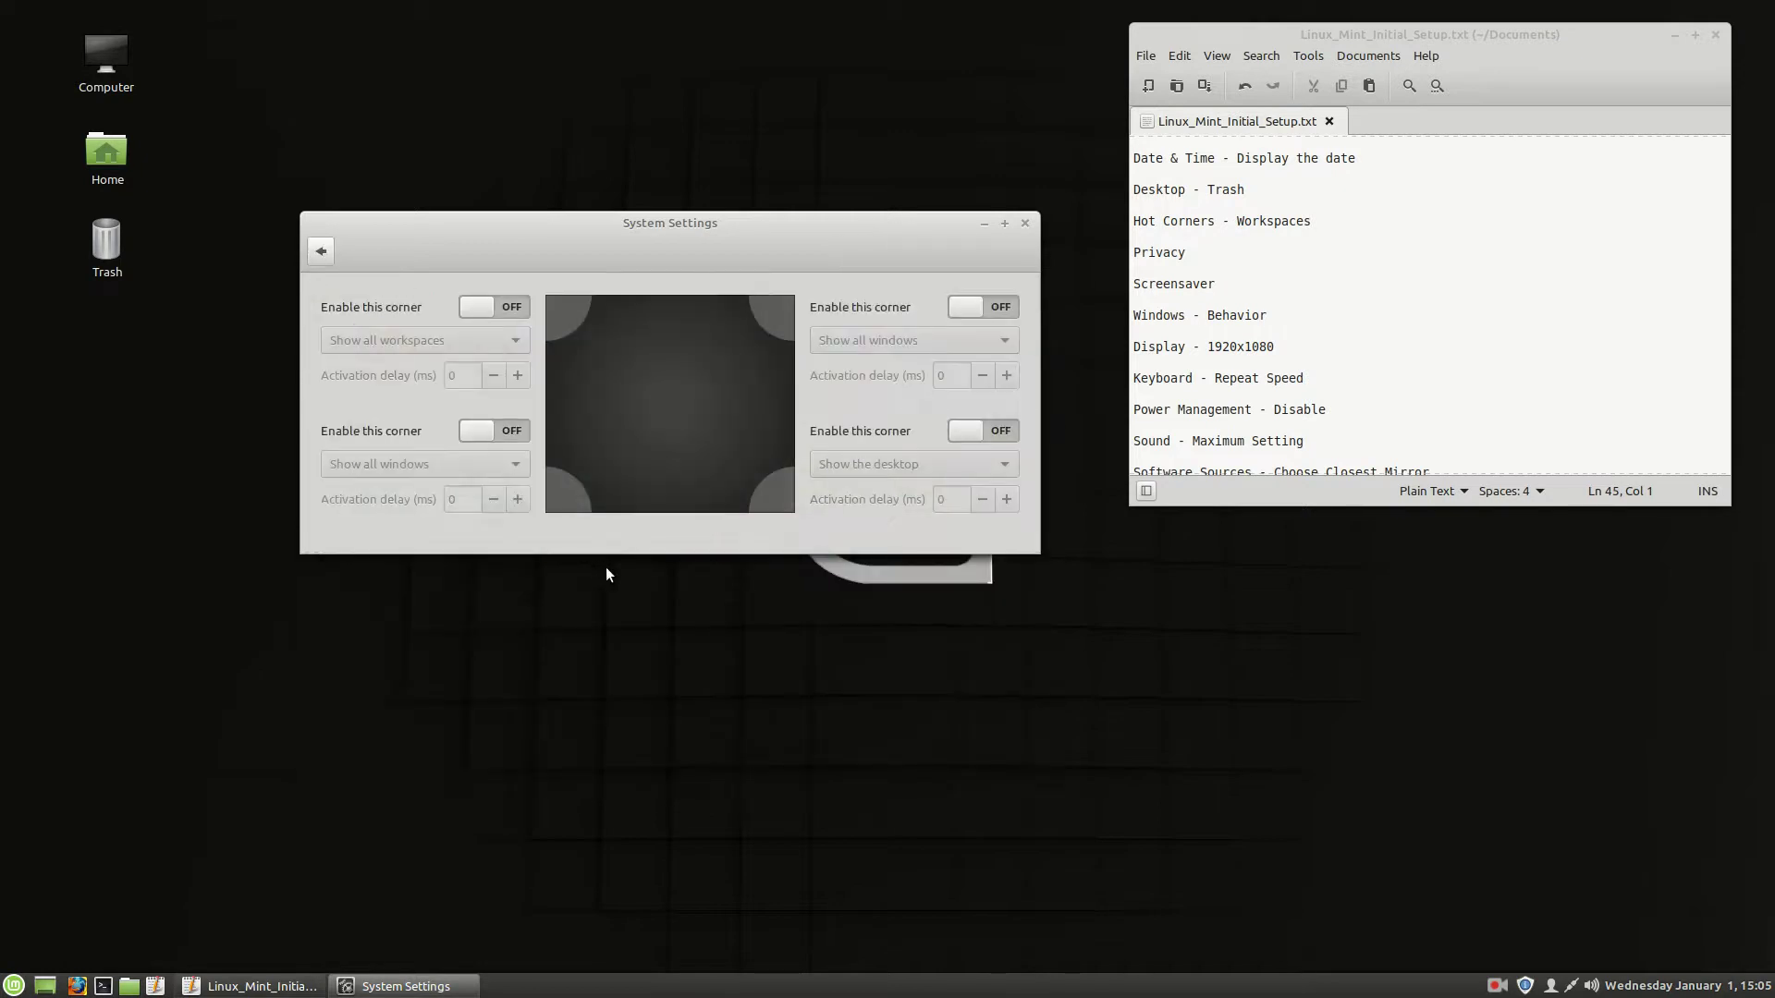
{"action": "left_click", "coordinate": [506, 311]}
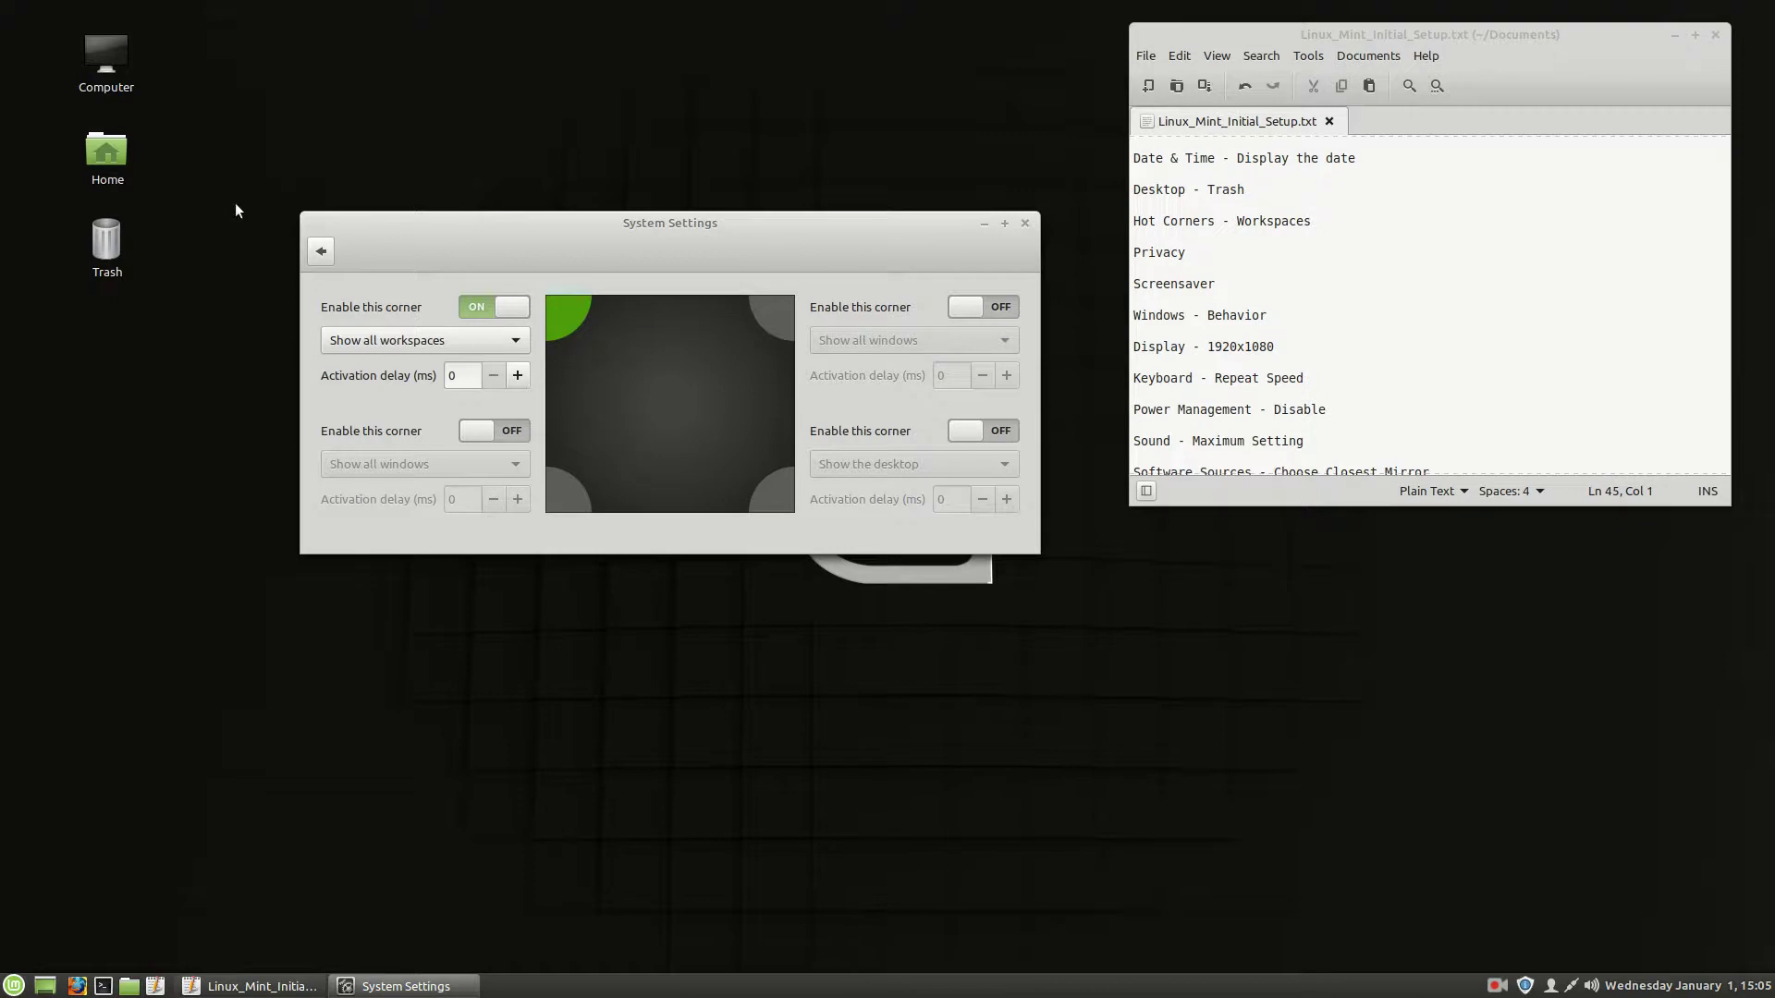
Step: Test the top-left hot corner and review its available actions, keeping Show all workspaces
{"action": "mouse_move", "coordinate": [0, 0]}
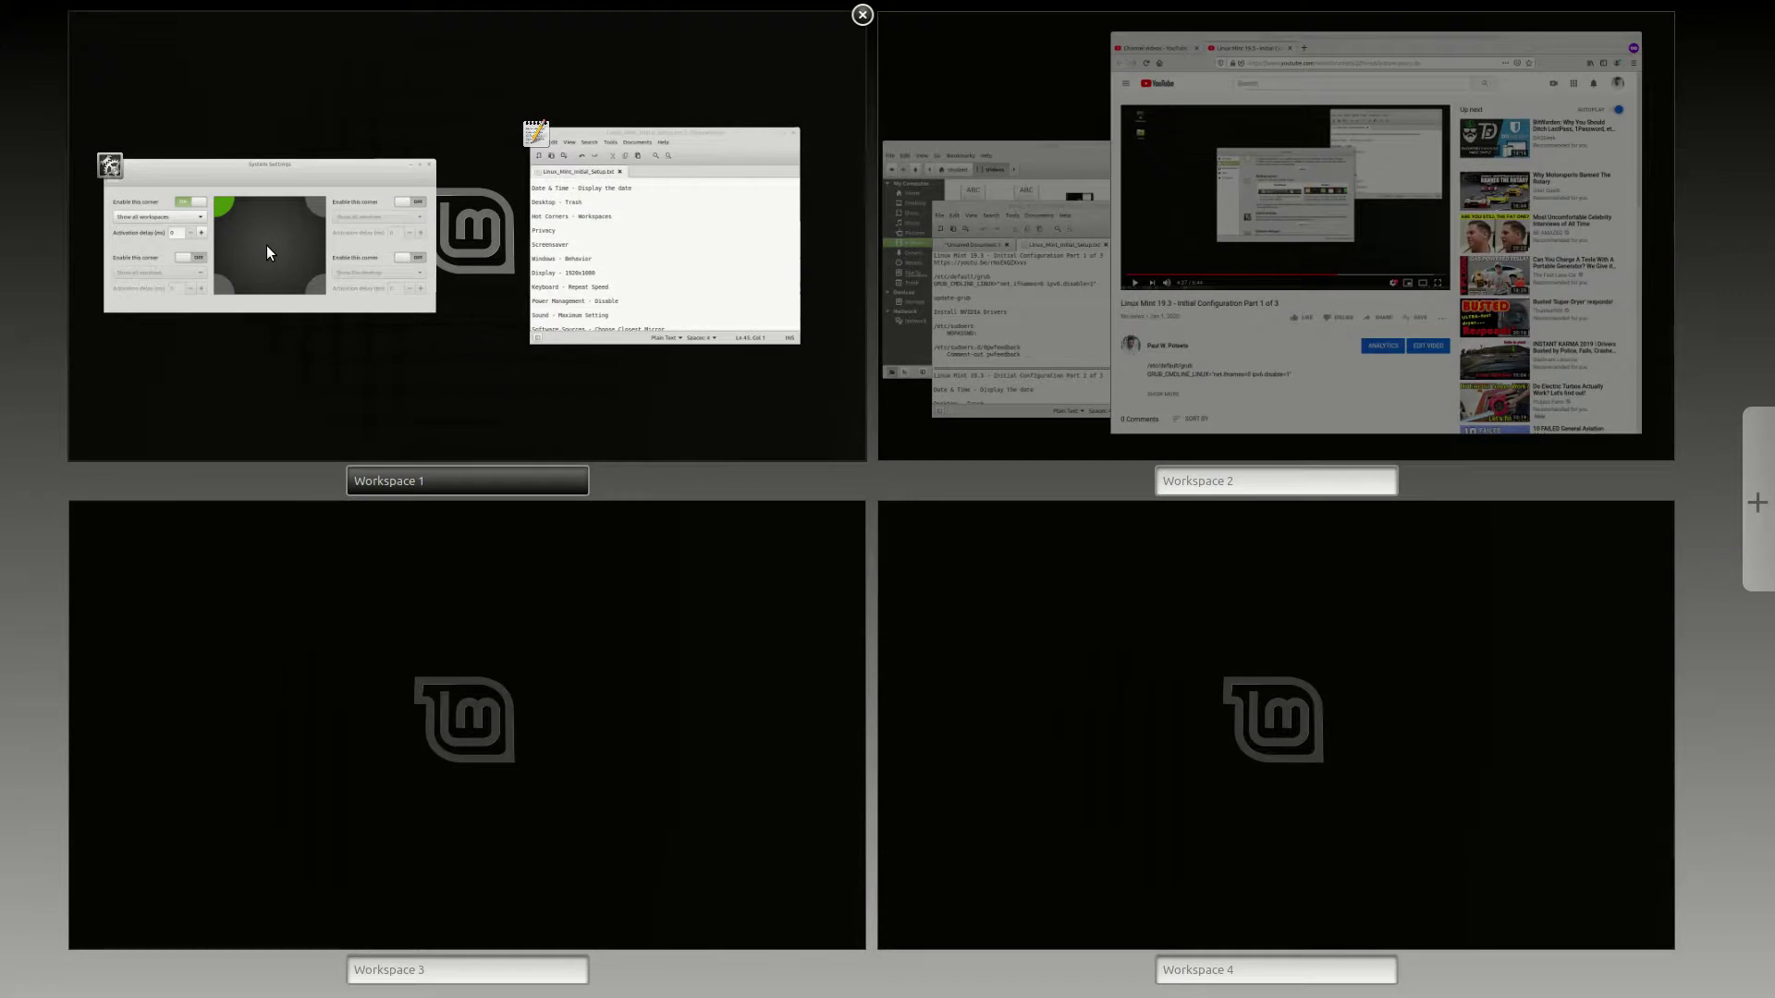
{"action": "left_click", "coordinate": [268, 246]}
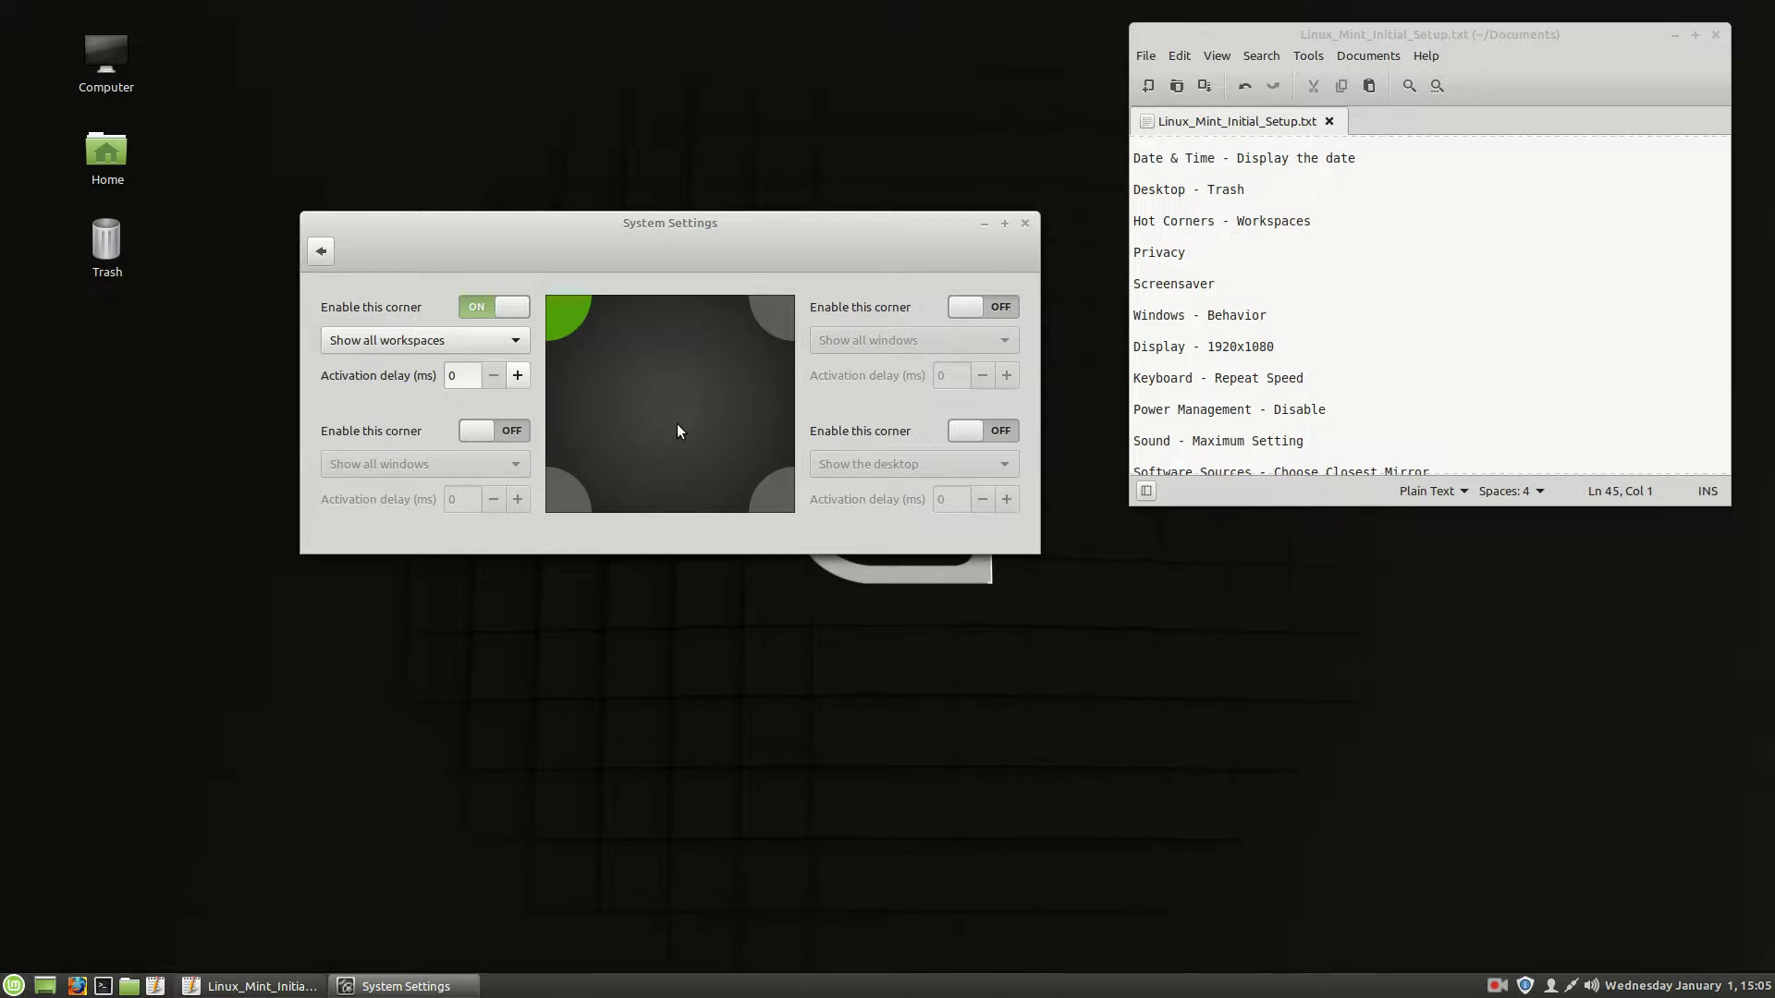
{"action": "left_click", "coordinate": [510, 336]}
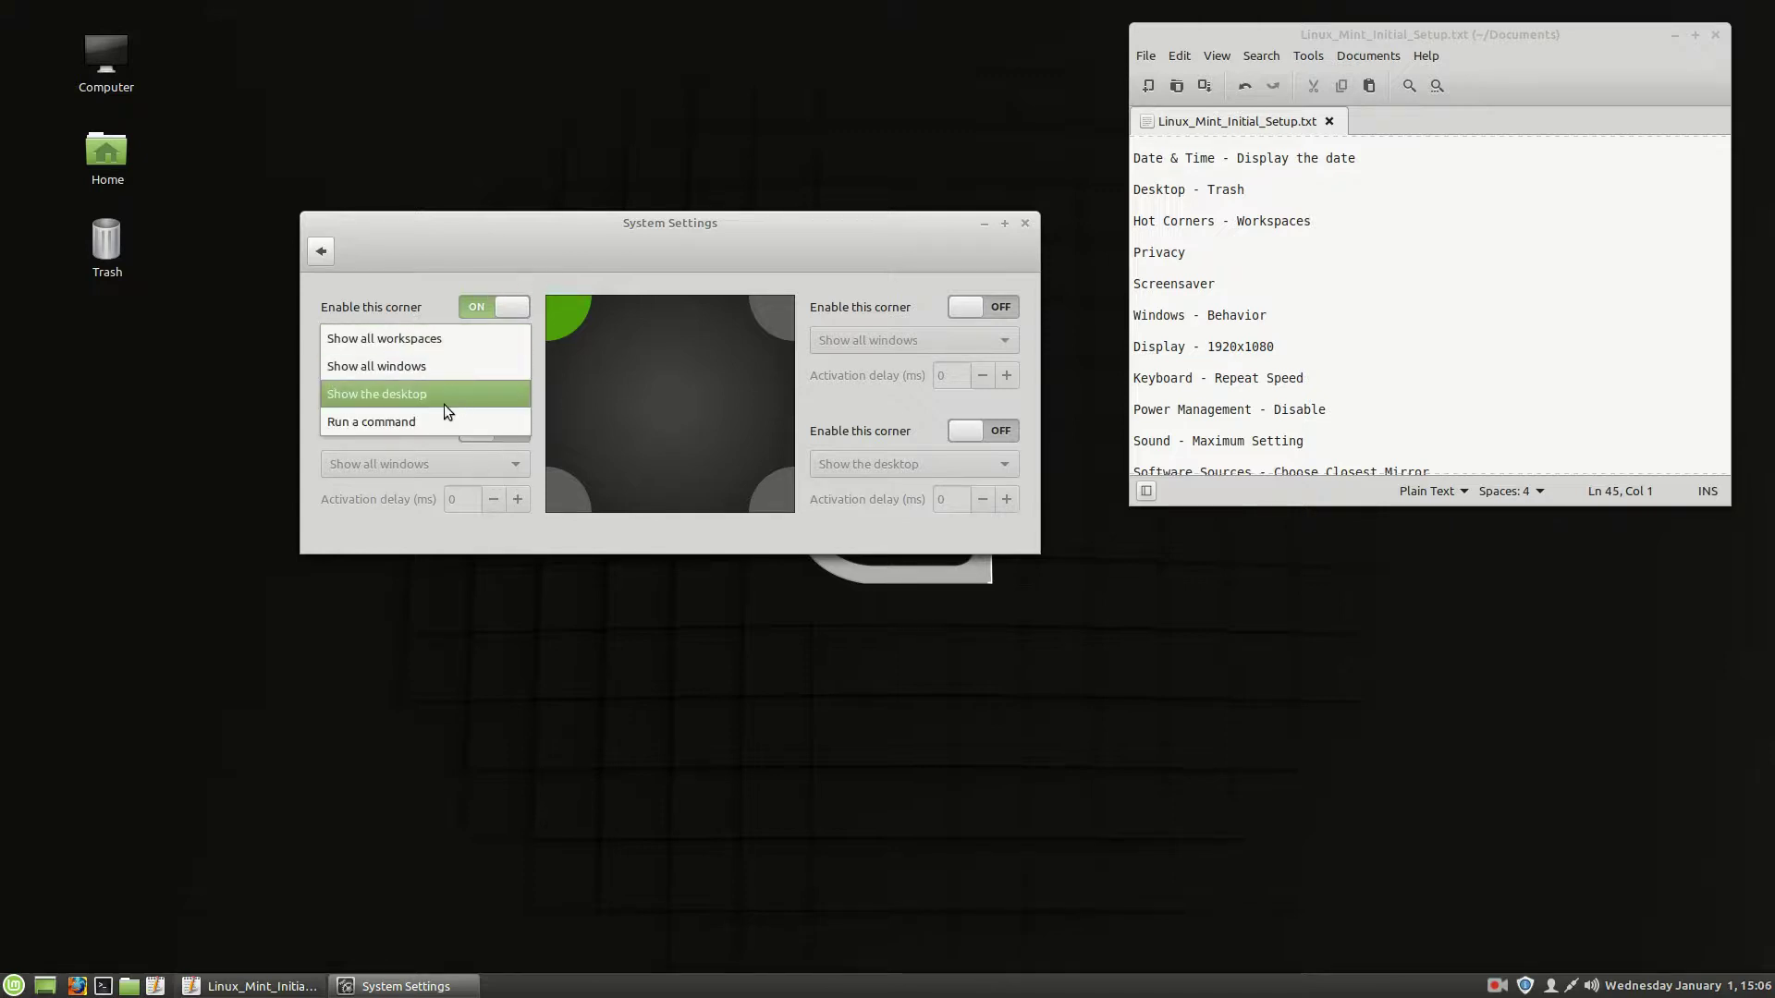
{"action": "left_click", "coordinate": [451, 281]}
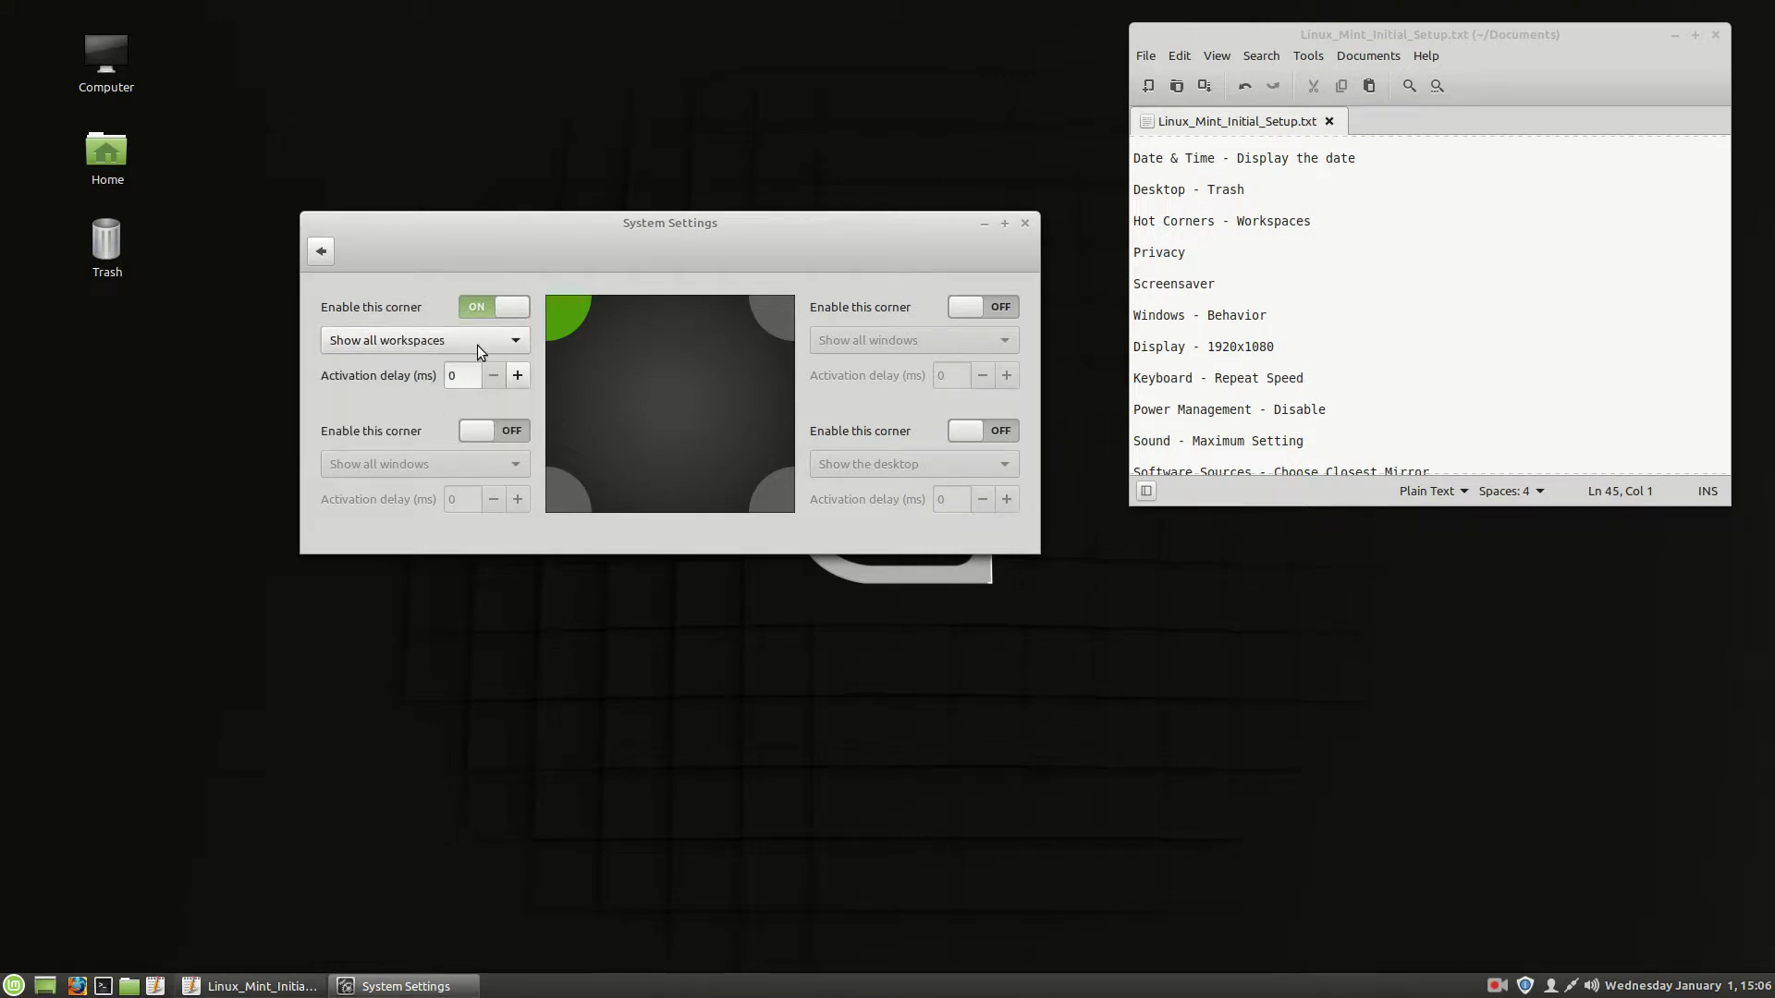
{"action": "mouse_move", "coordinate": [0, 0]}
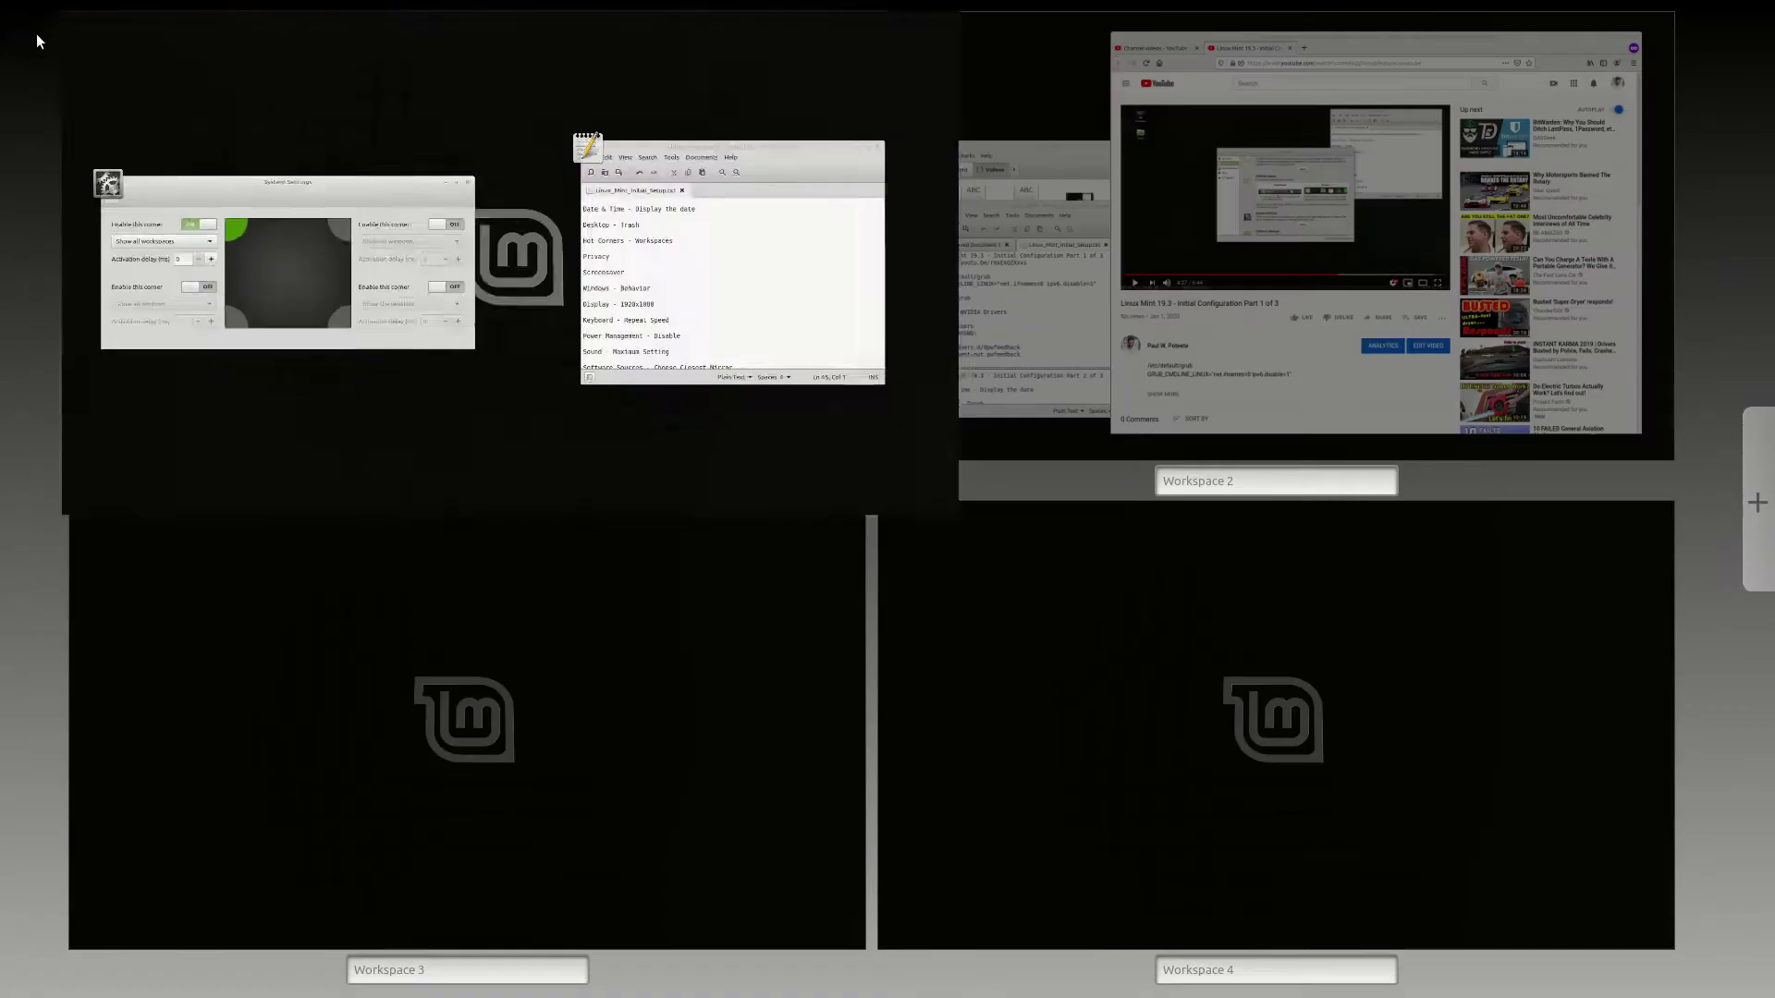
{"action": "left_click", "coordinate": [287, 213]}
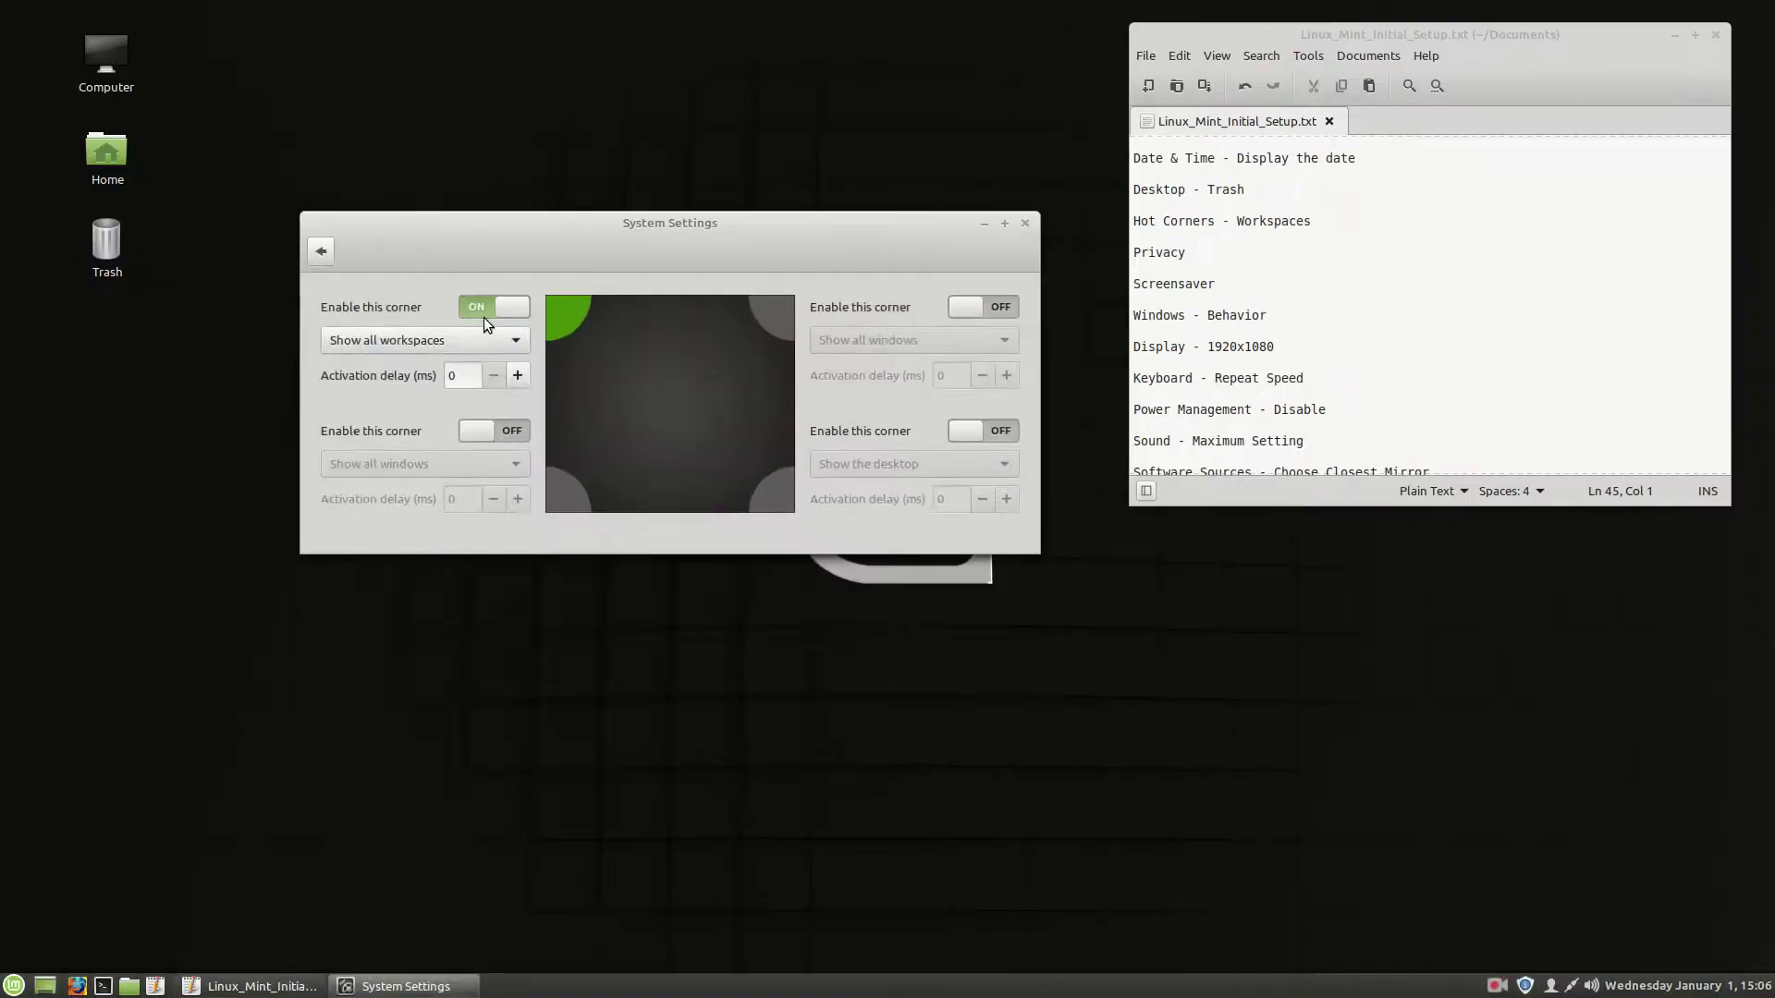
{"action": "left_click", "coordinate": [321, 252]}
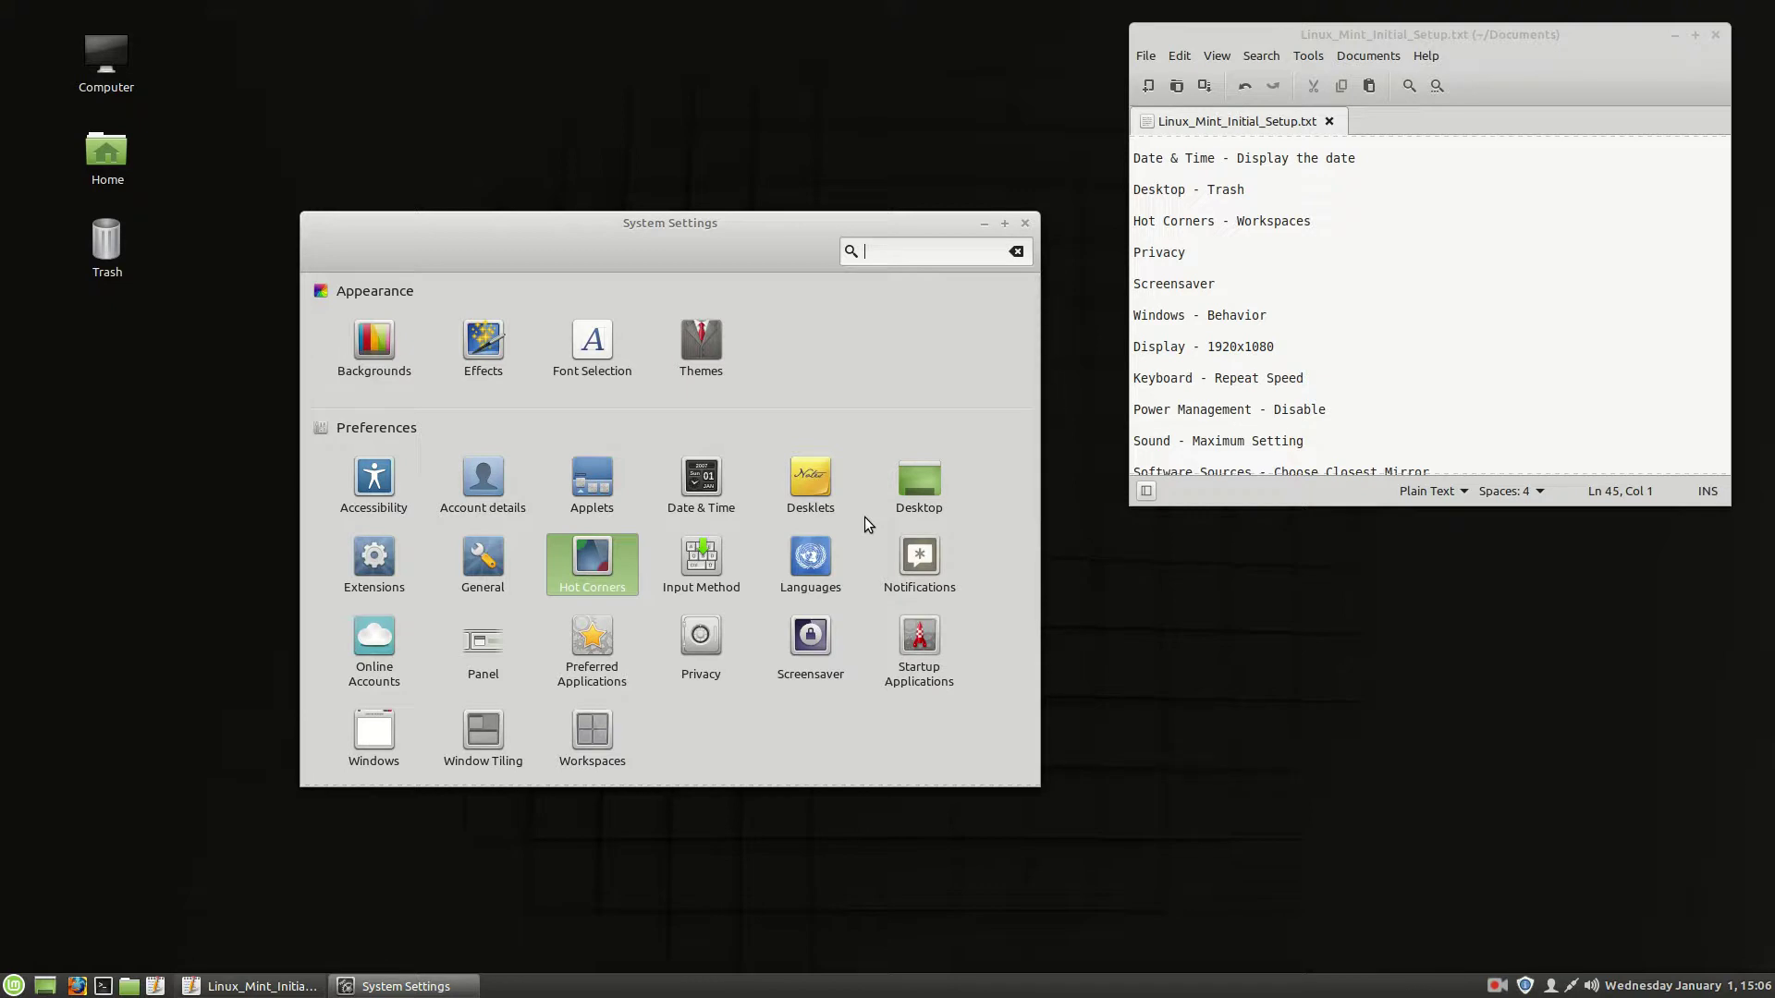
Step: In the Privacy settings, set the number of days to remember old files to 30 and turn on Never forget old files
{"action": "left_click", "coordinate": [698, 640]}
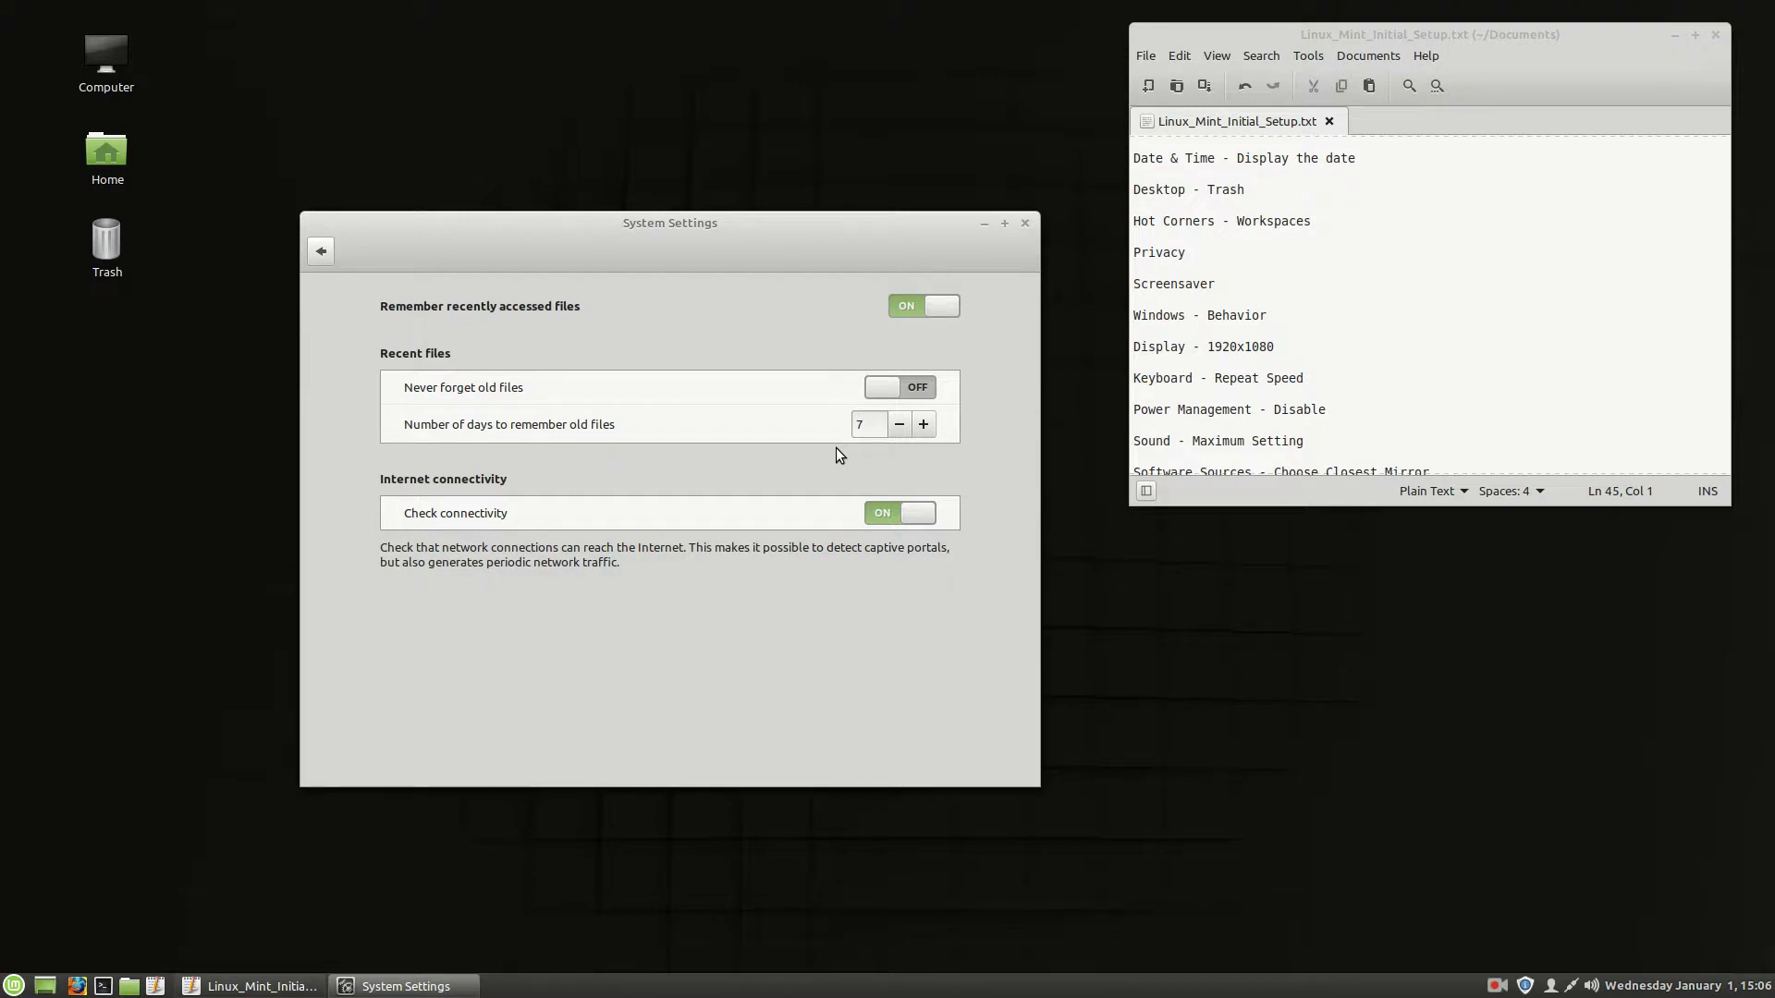
{"action": "double_click", "coordinate": [866, 430]}
{"action": "type", "text": "30"}
{"action": "left_click", "coordinate": [902, 514]}
{"action": "left_click", "coordinate": [911, 515]}
{"action": "left_click", "coordinate": [882, 388]}
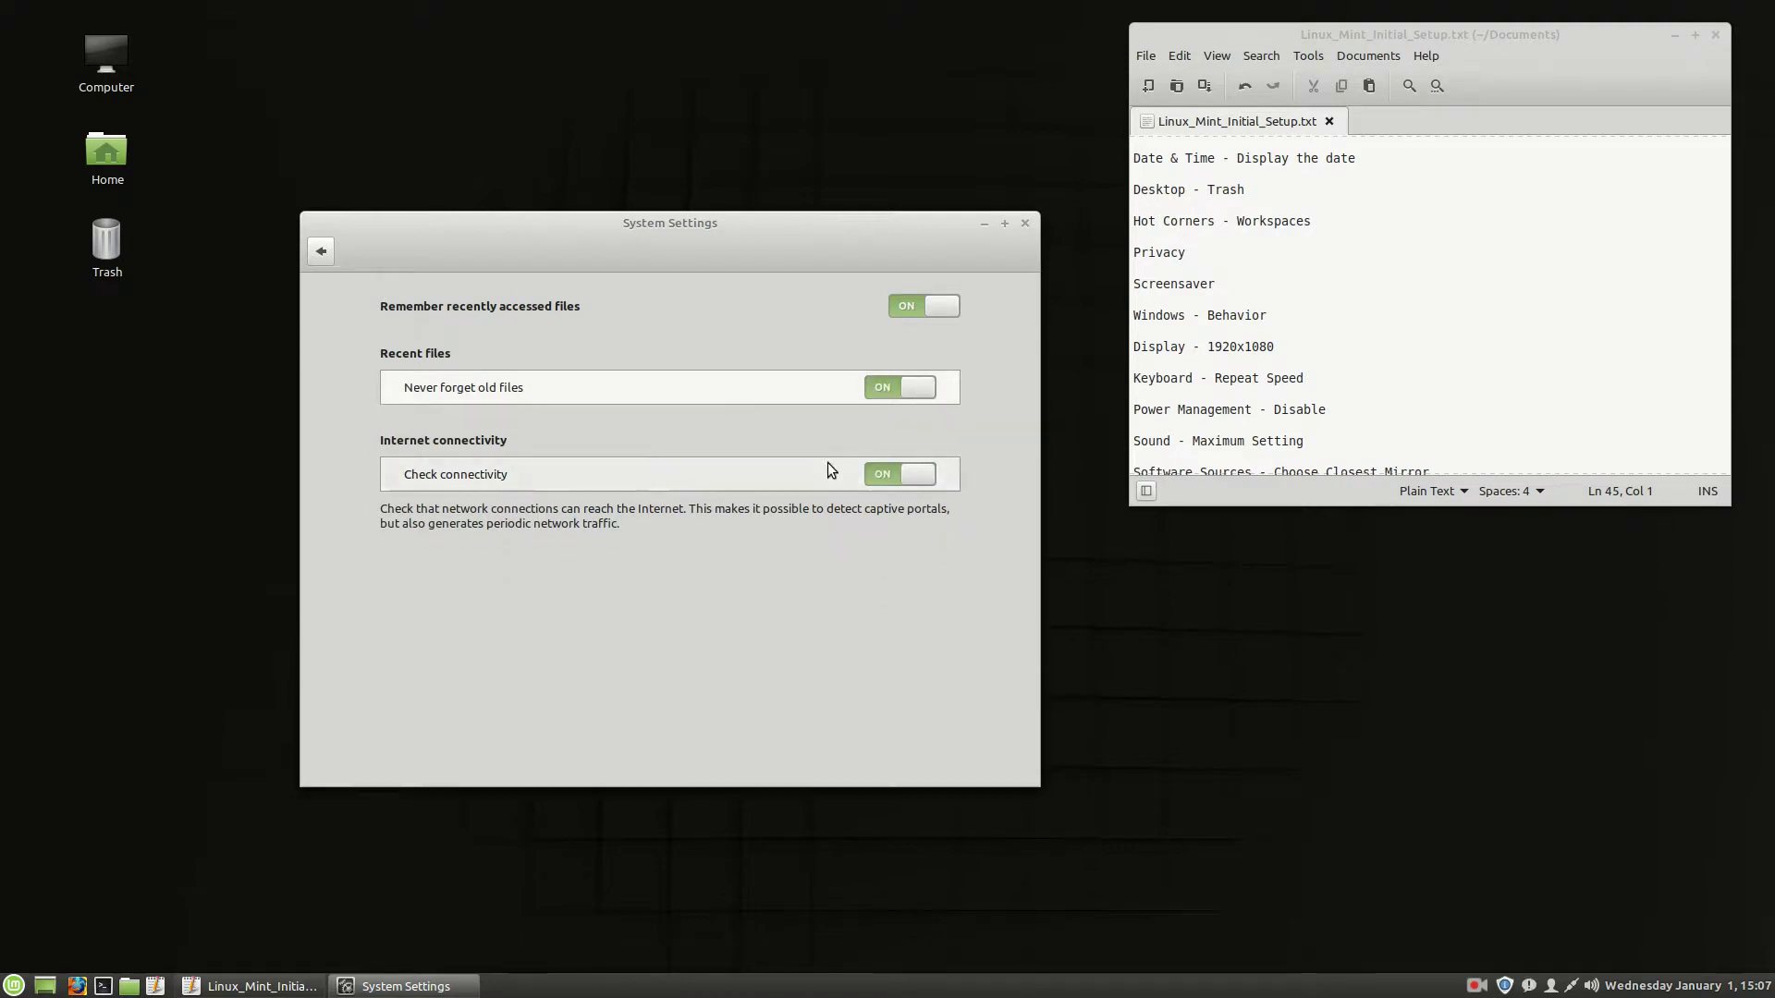
Step: In the Privacy settings, turn off Never forget old files, set the number of days to remember old files to 30, and return to the overview
{"action": "left_click", "coordinate": [885, 392]}
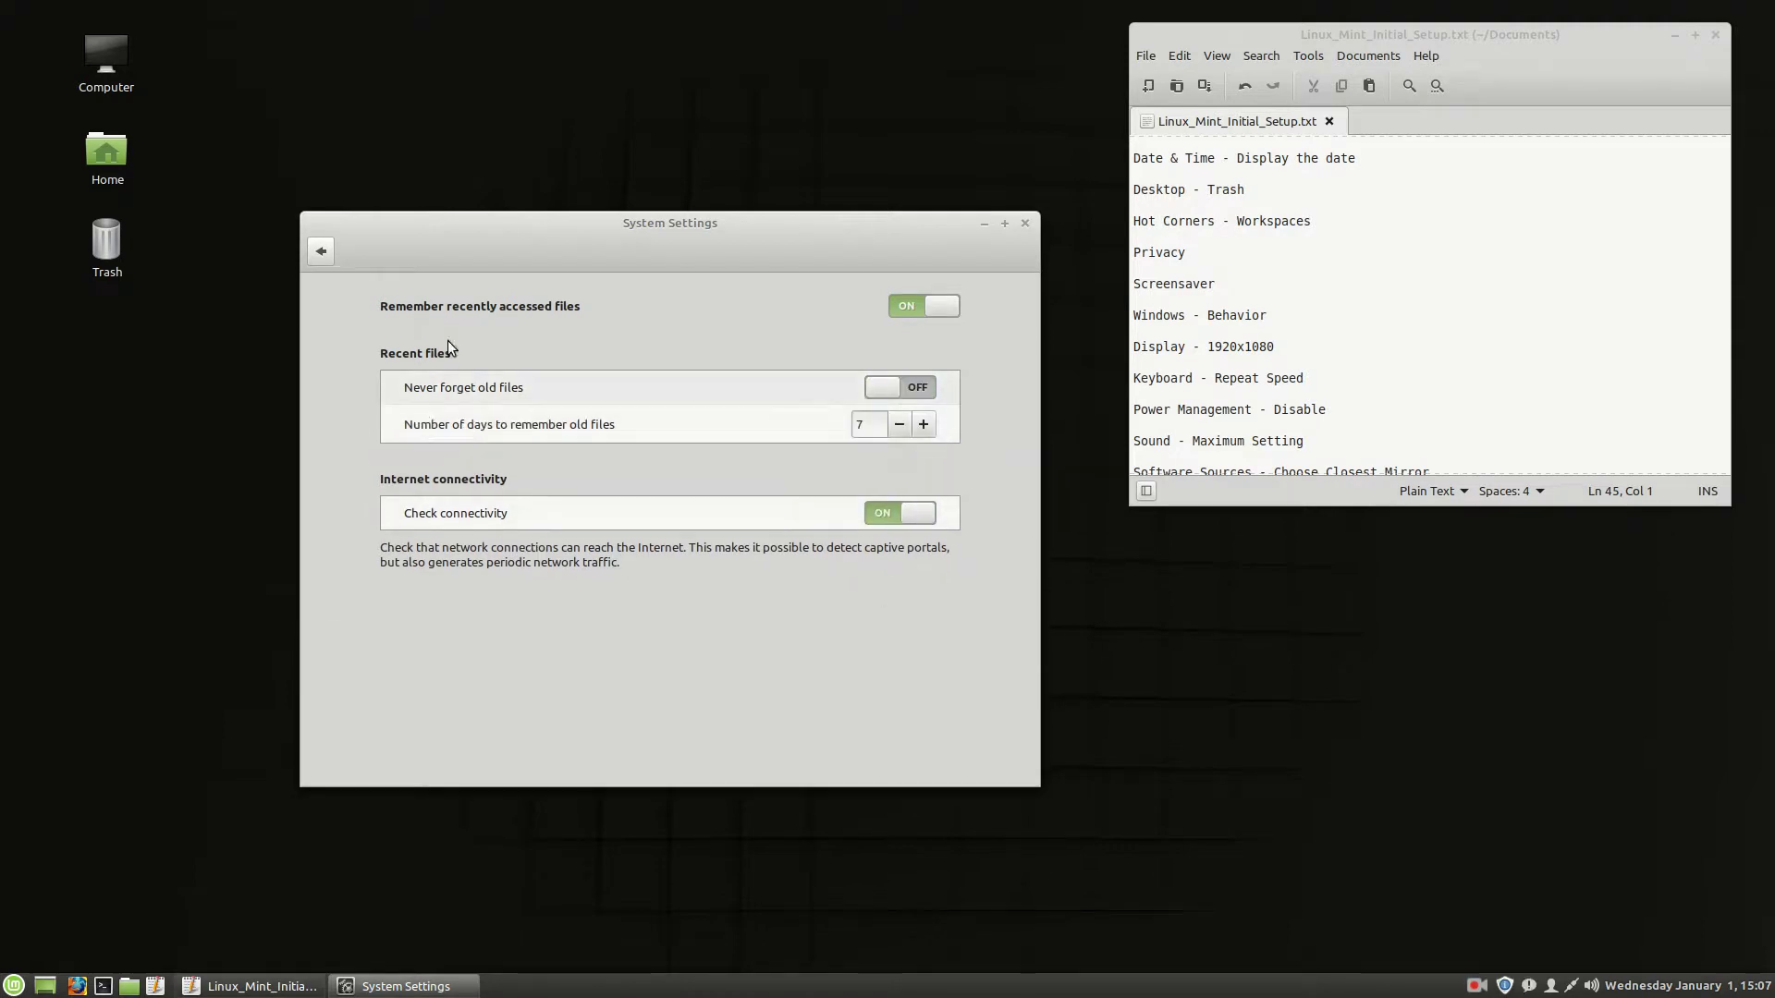
{"action": "left_click", "coordinate": [911, 308]}
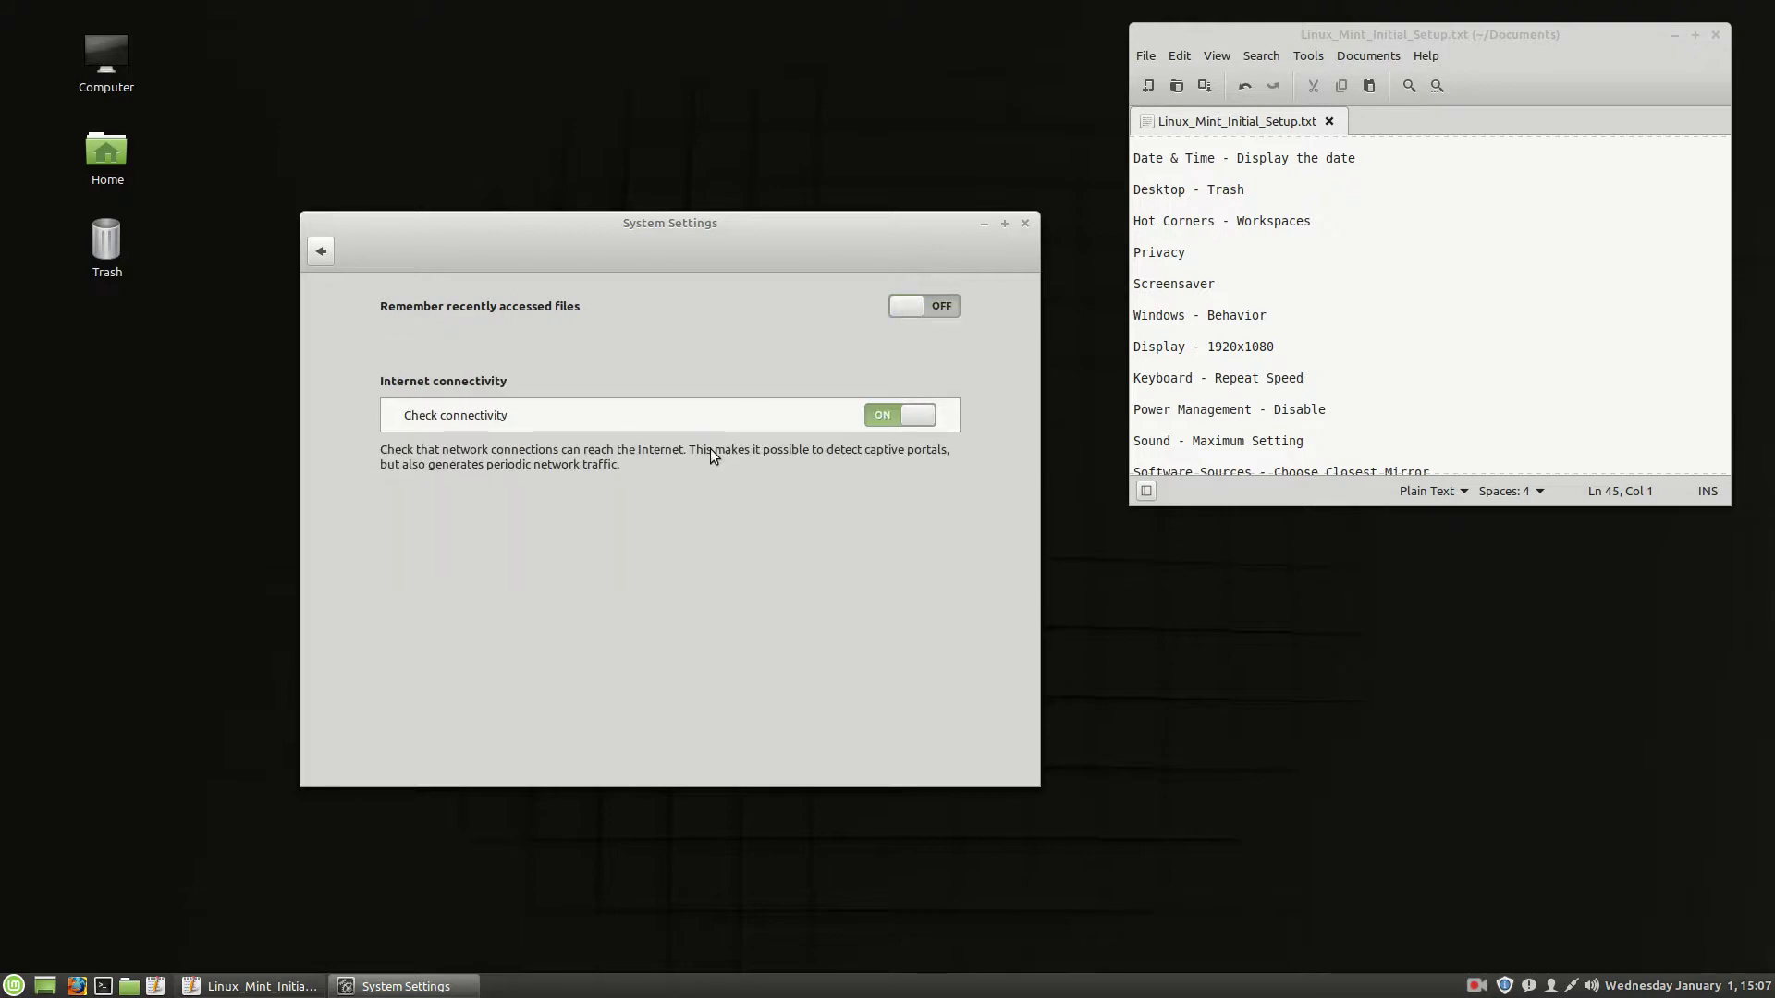
{"action": "left_click", "coordinate": [908, 304]}
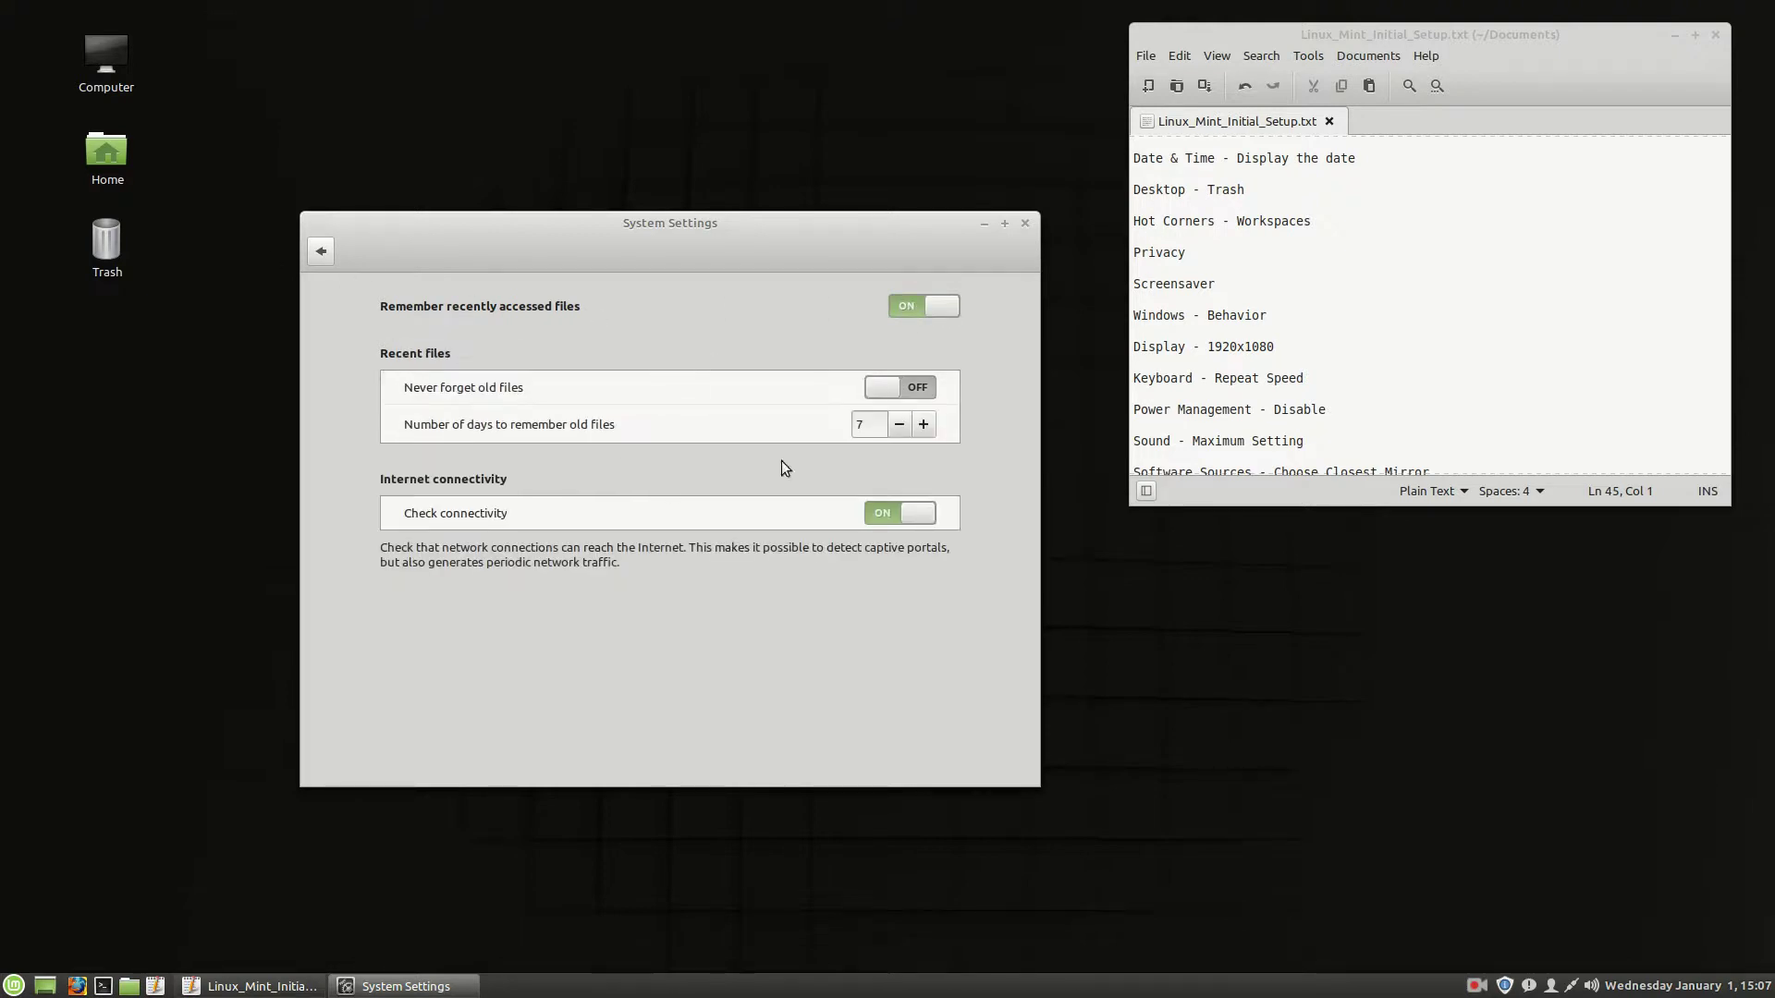
{"action": "double_click", "coordinate": [868, 431]}
{"action": "type", "text": "30"}
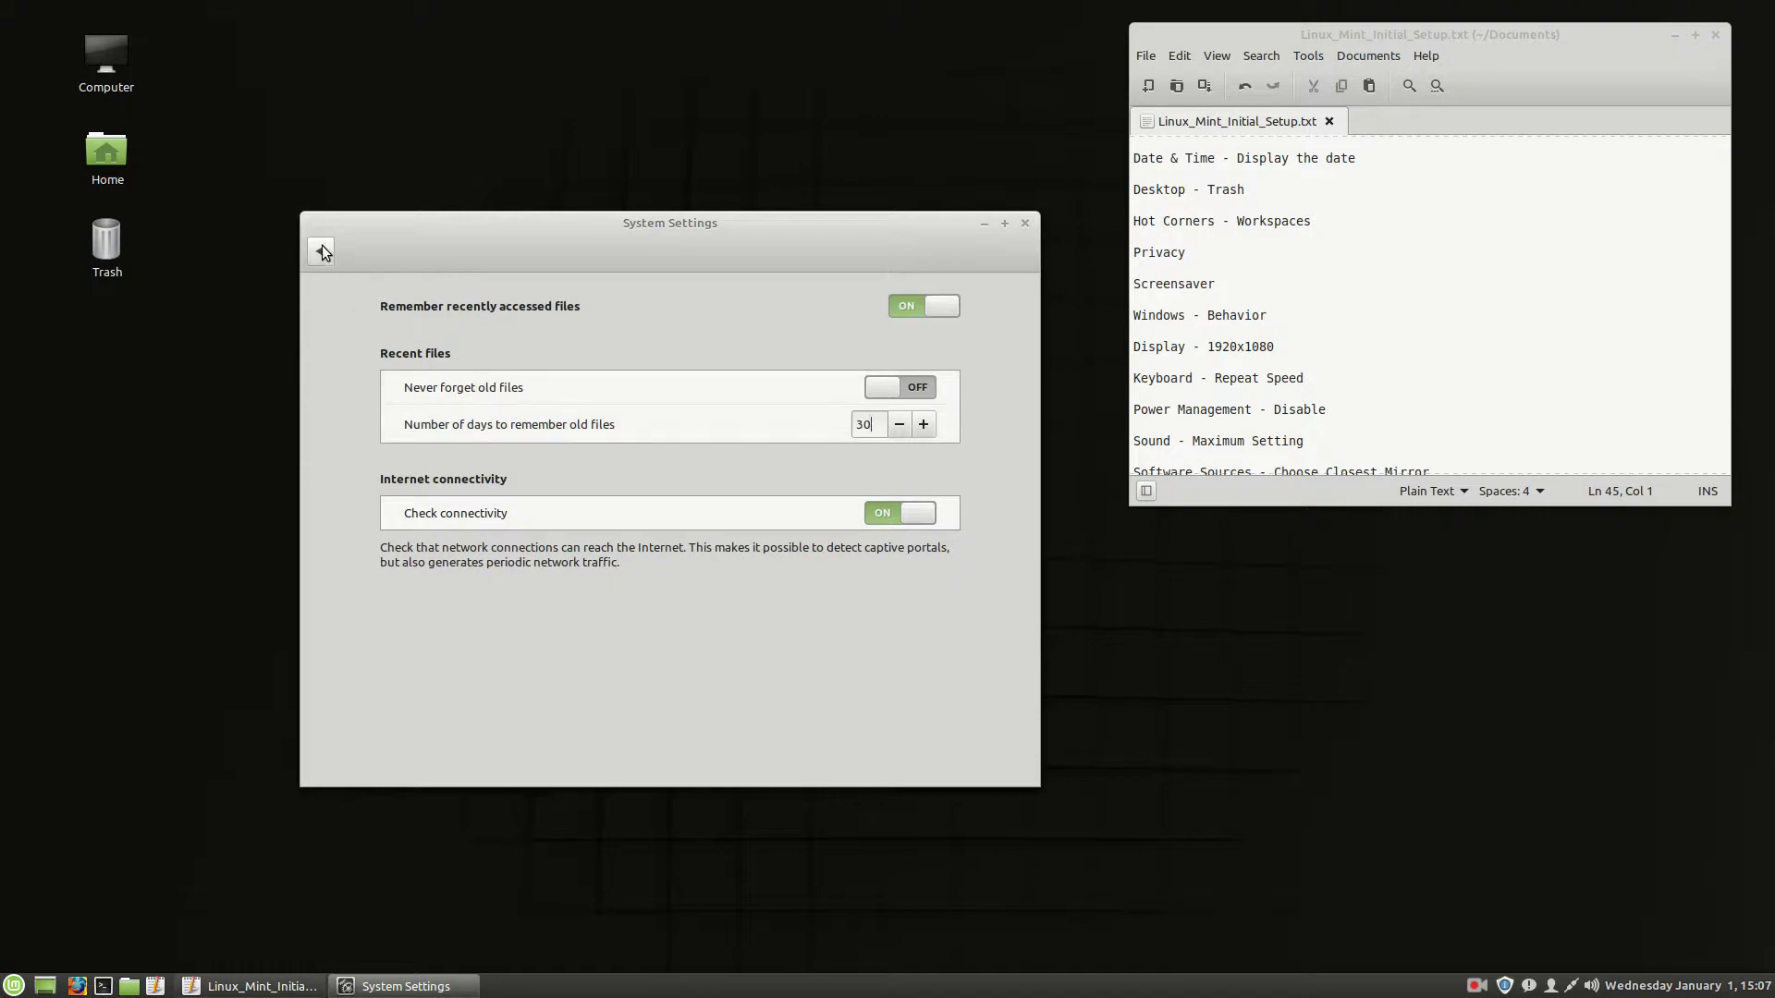
{"action": "left_click", "coordinate": [321, 250]}
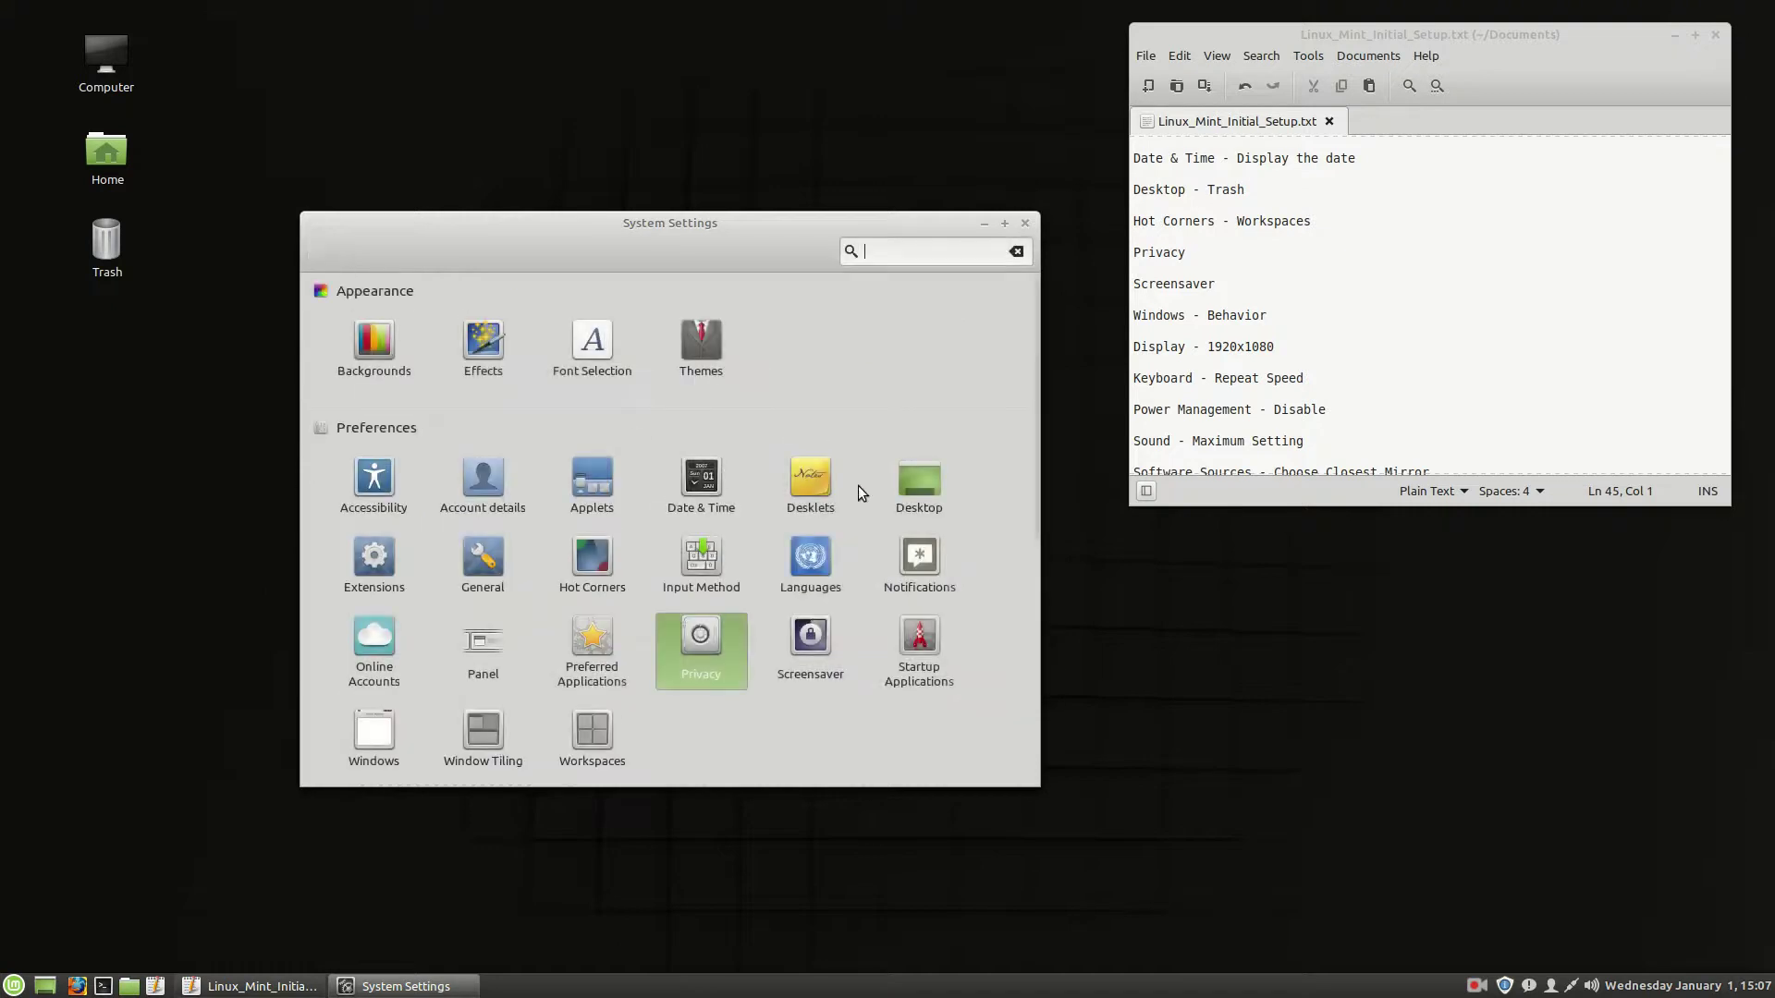
Step: In the Screensaver settings, set the start delay to Never and turn off locking both when put to sleep and after the screensaver starts
{"action": "left_click", "coordinate": [801, 644]}
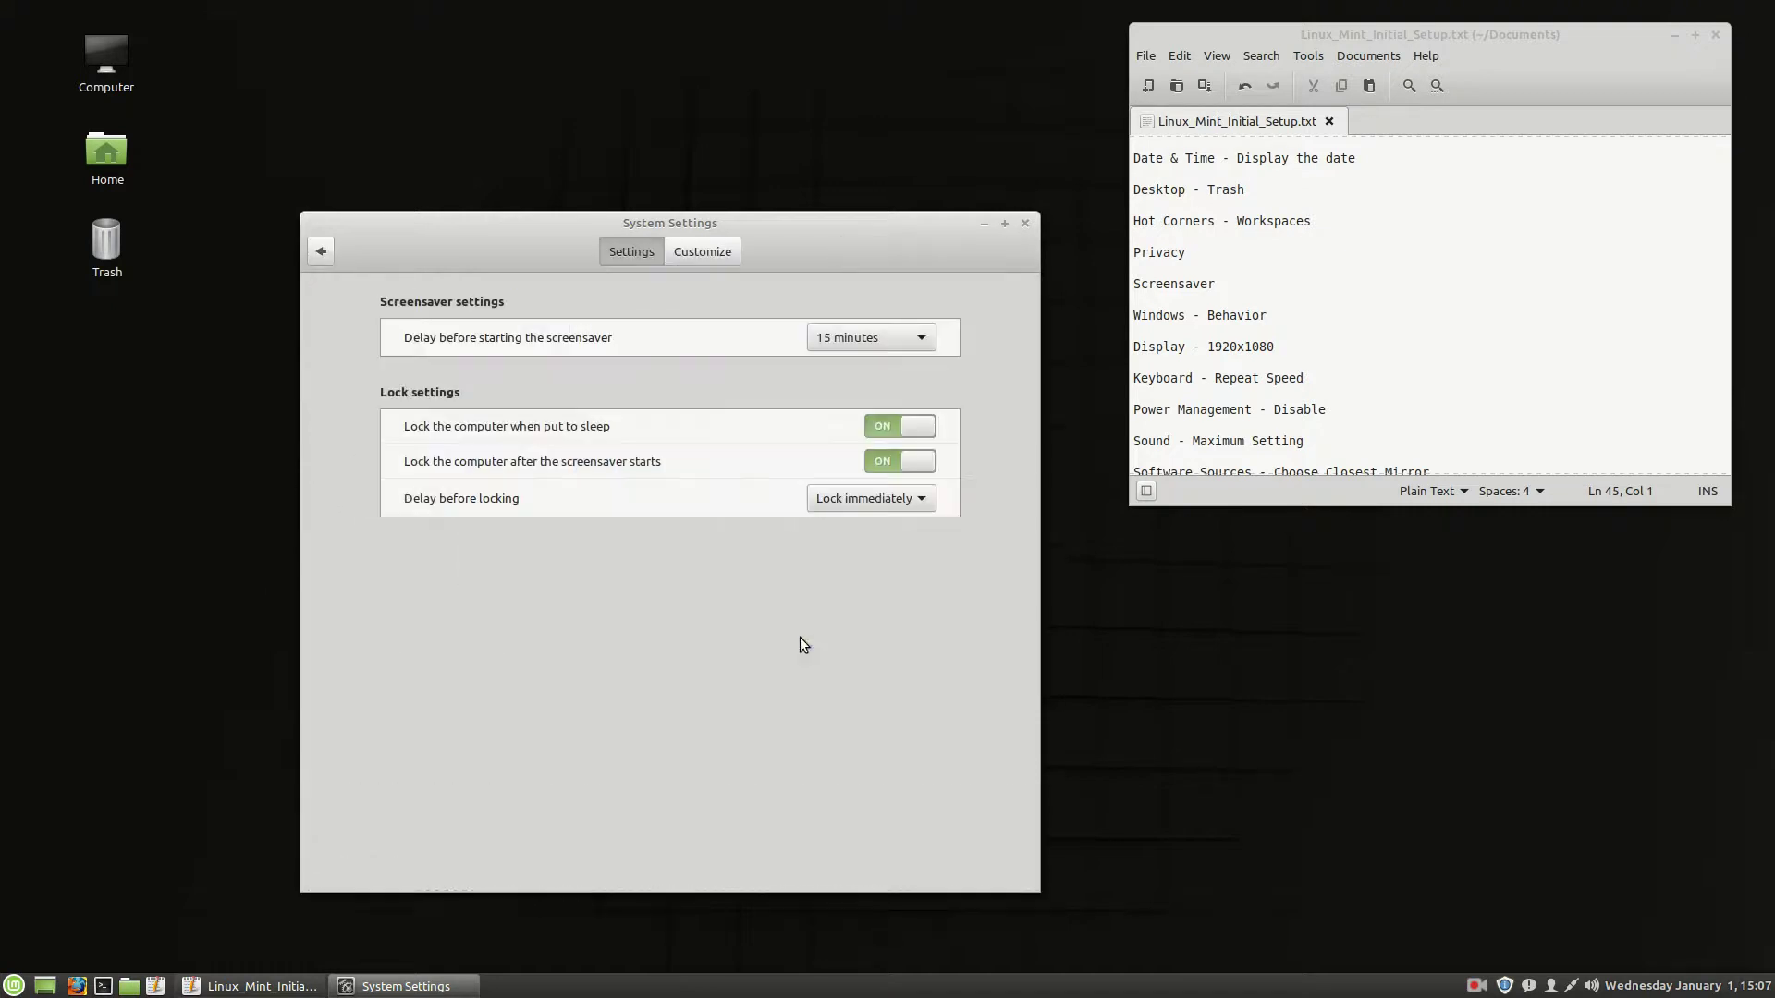
{"action": "left_click", "coordinate": [897, 337]}
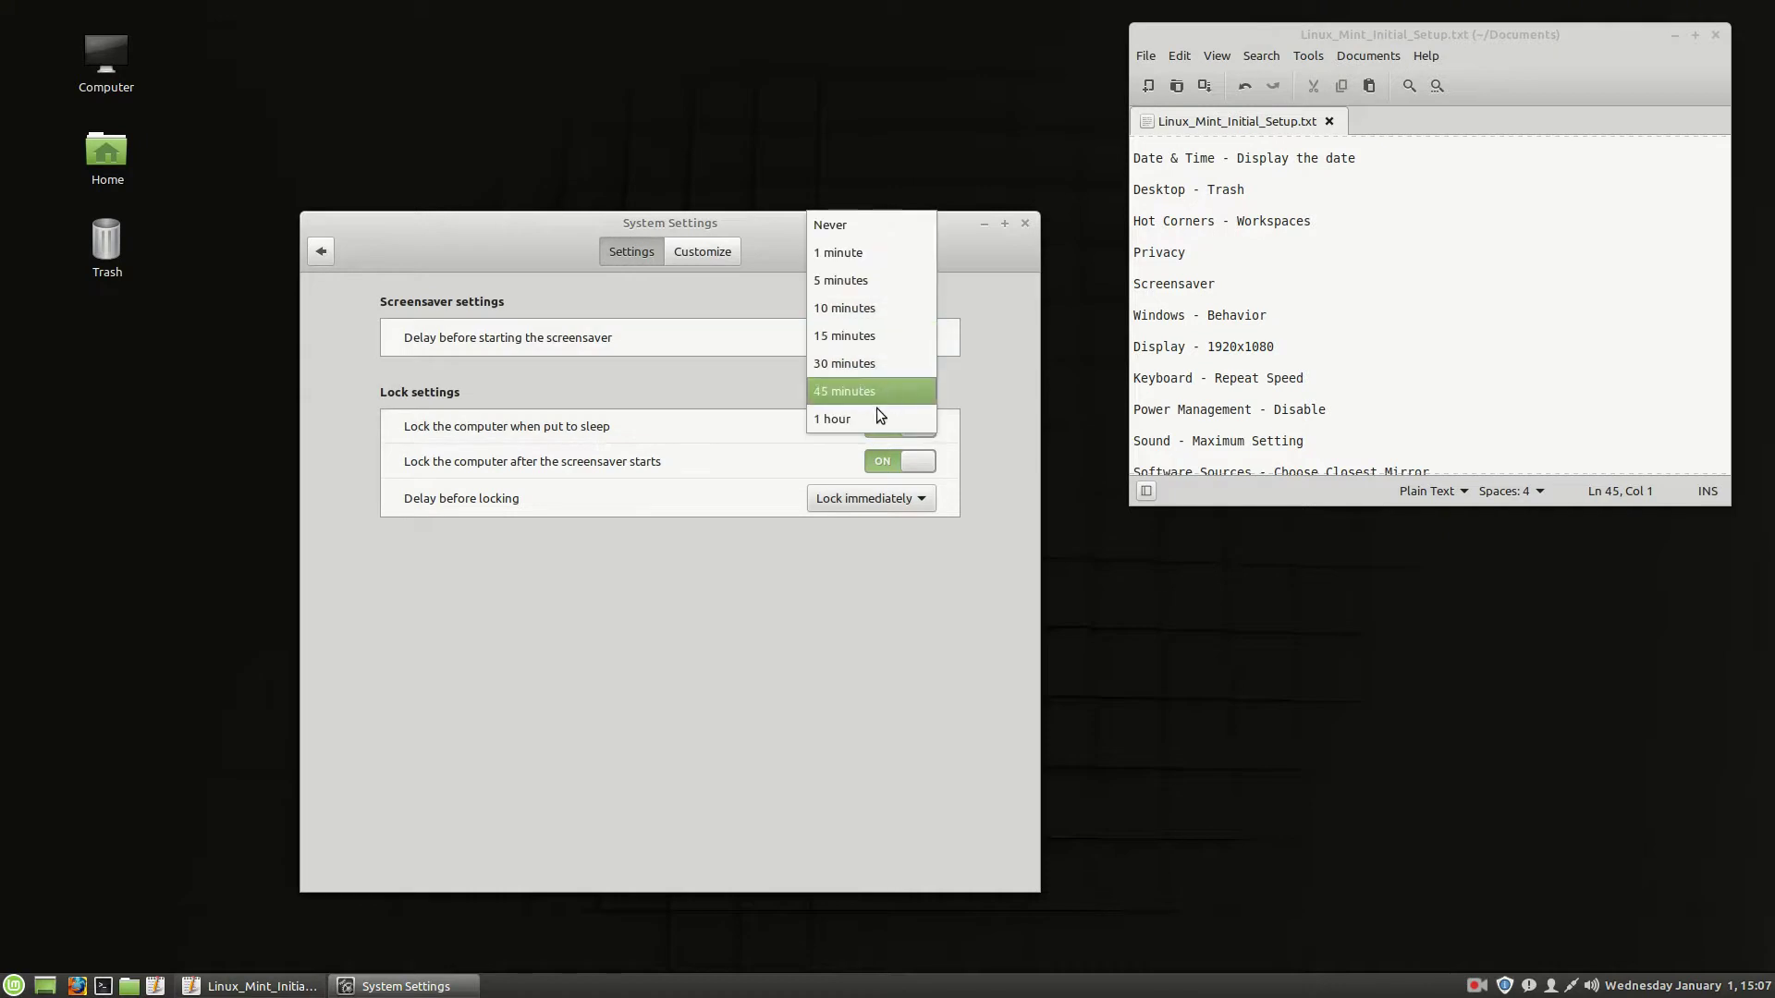
{"action": "left_click", "coordinate": [867, 222]}
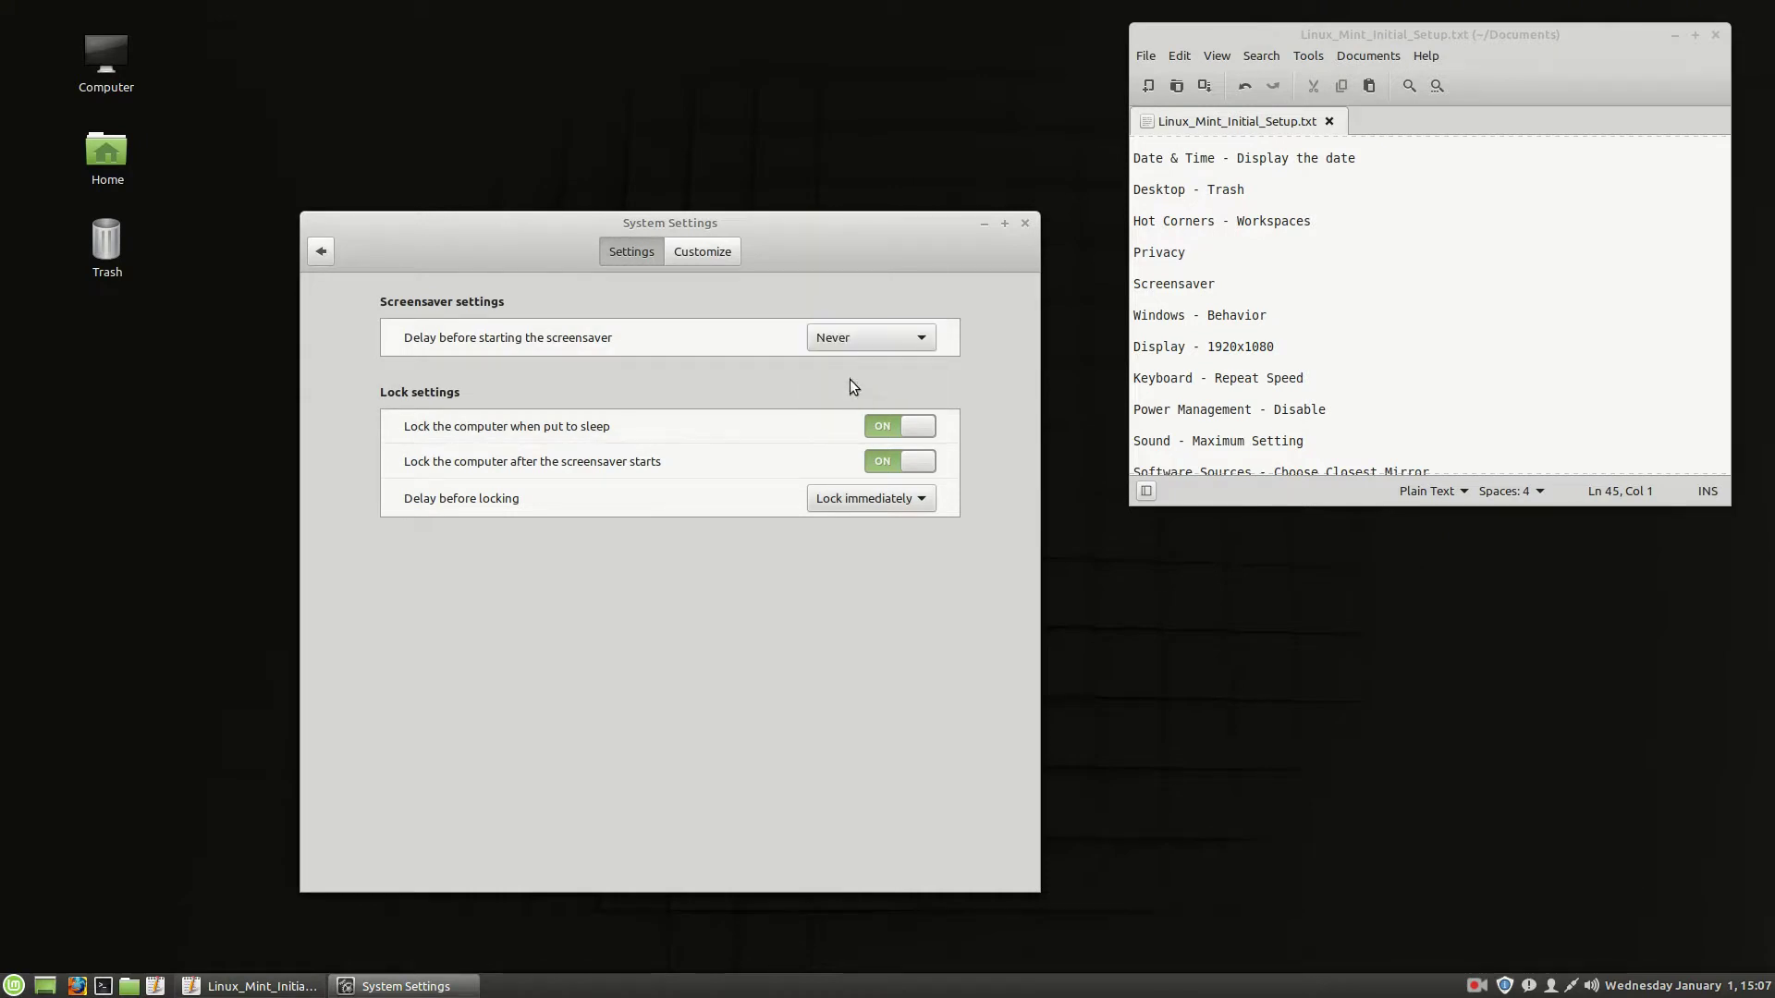
{"action": "left_click", "coordinate": [843, 500]}
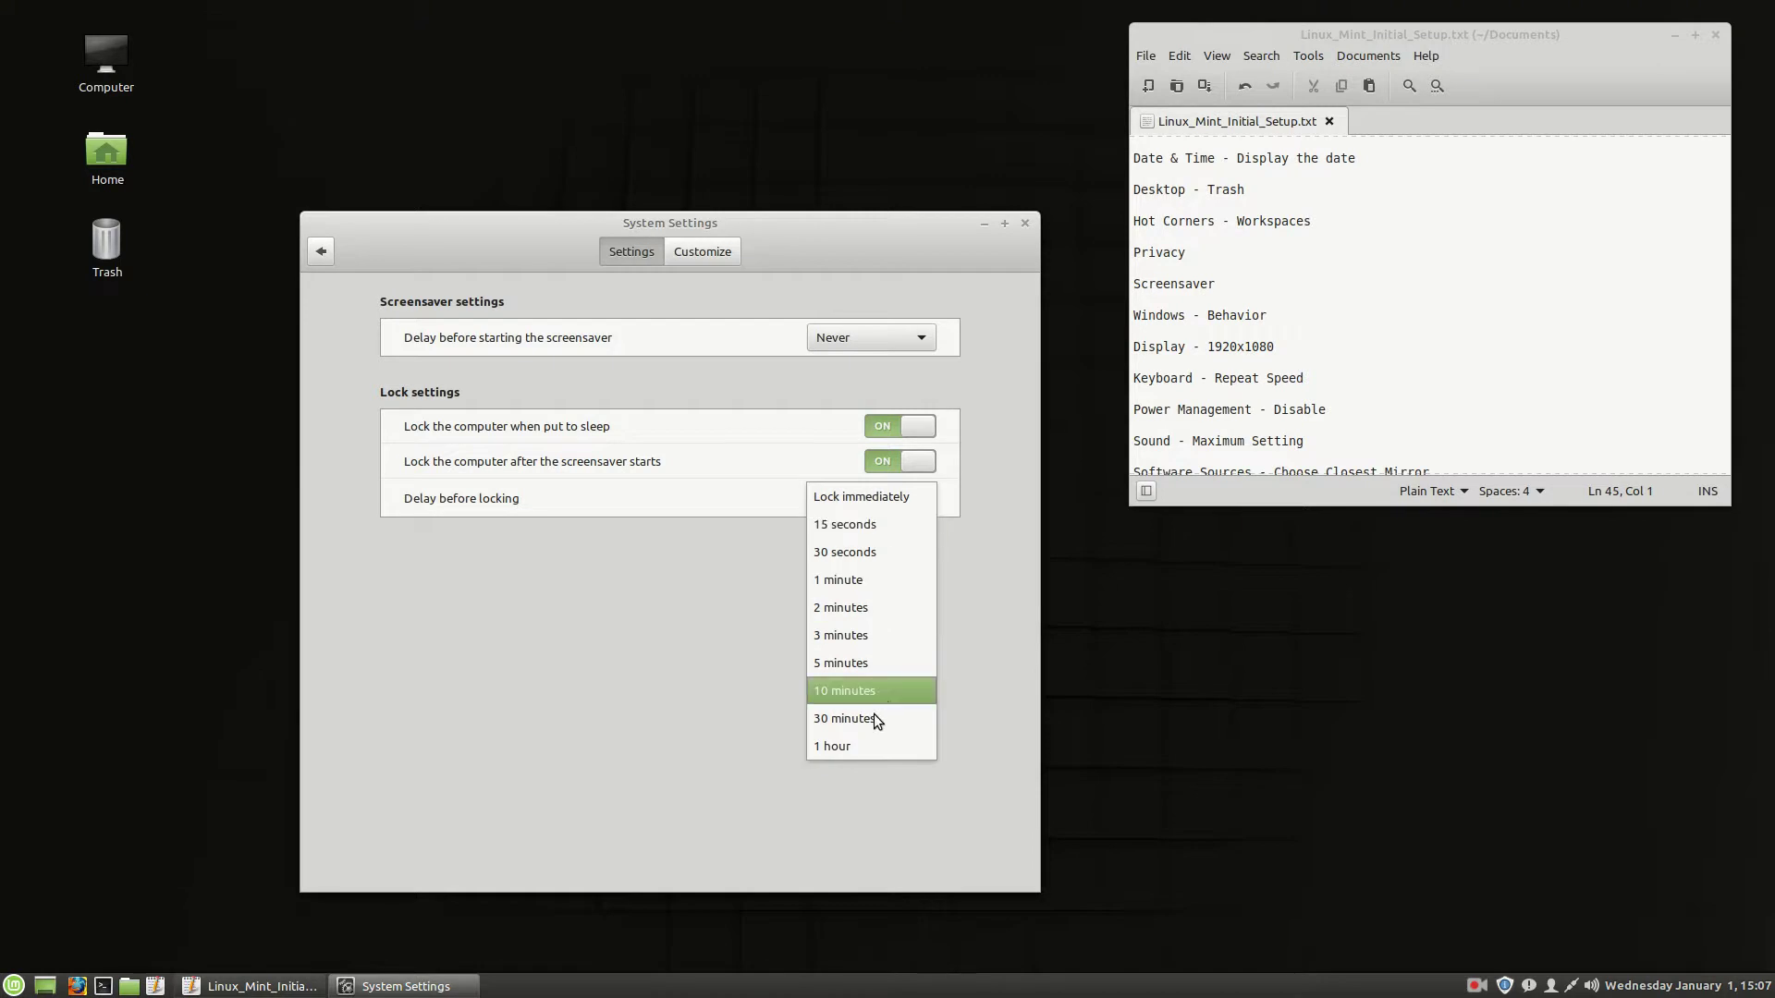
{"action": "left_click", "coordinate": [749, 665]}
{"action": "left_click", "coordinate": [889, 426]}
{"action": "left_click", "coordinate": [917, 462]}
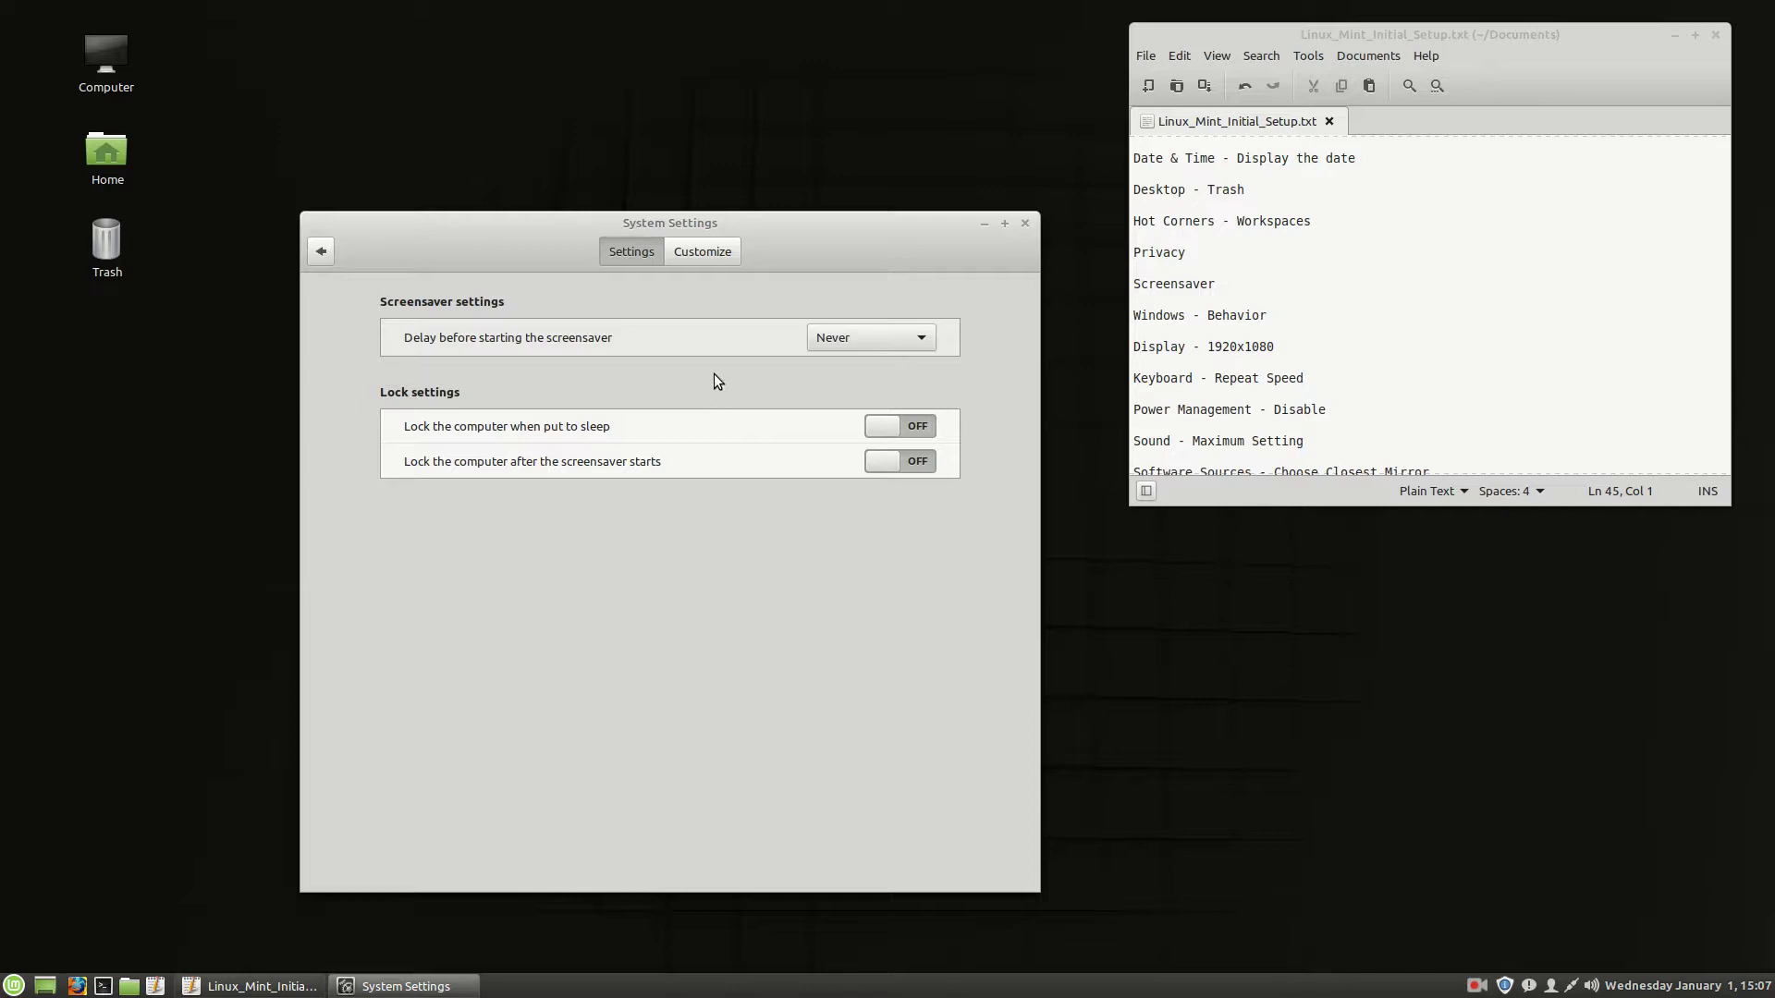
{"action": "left_click", "coordinate": [320, 252]}
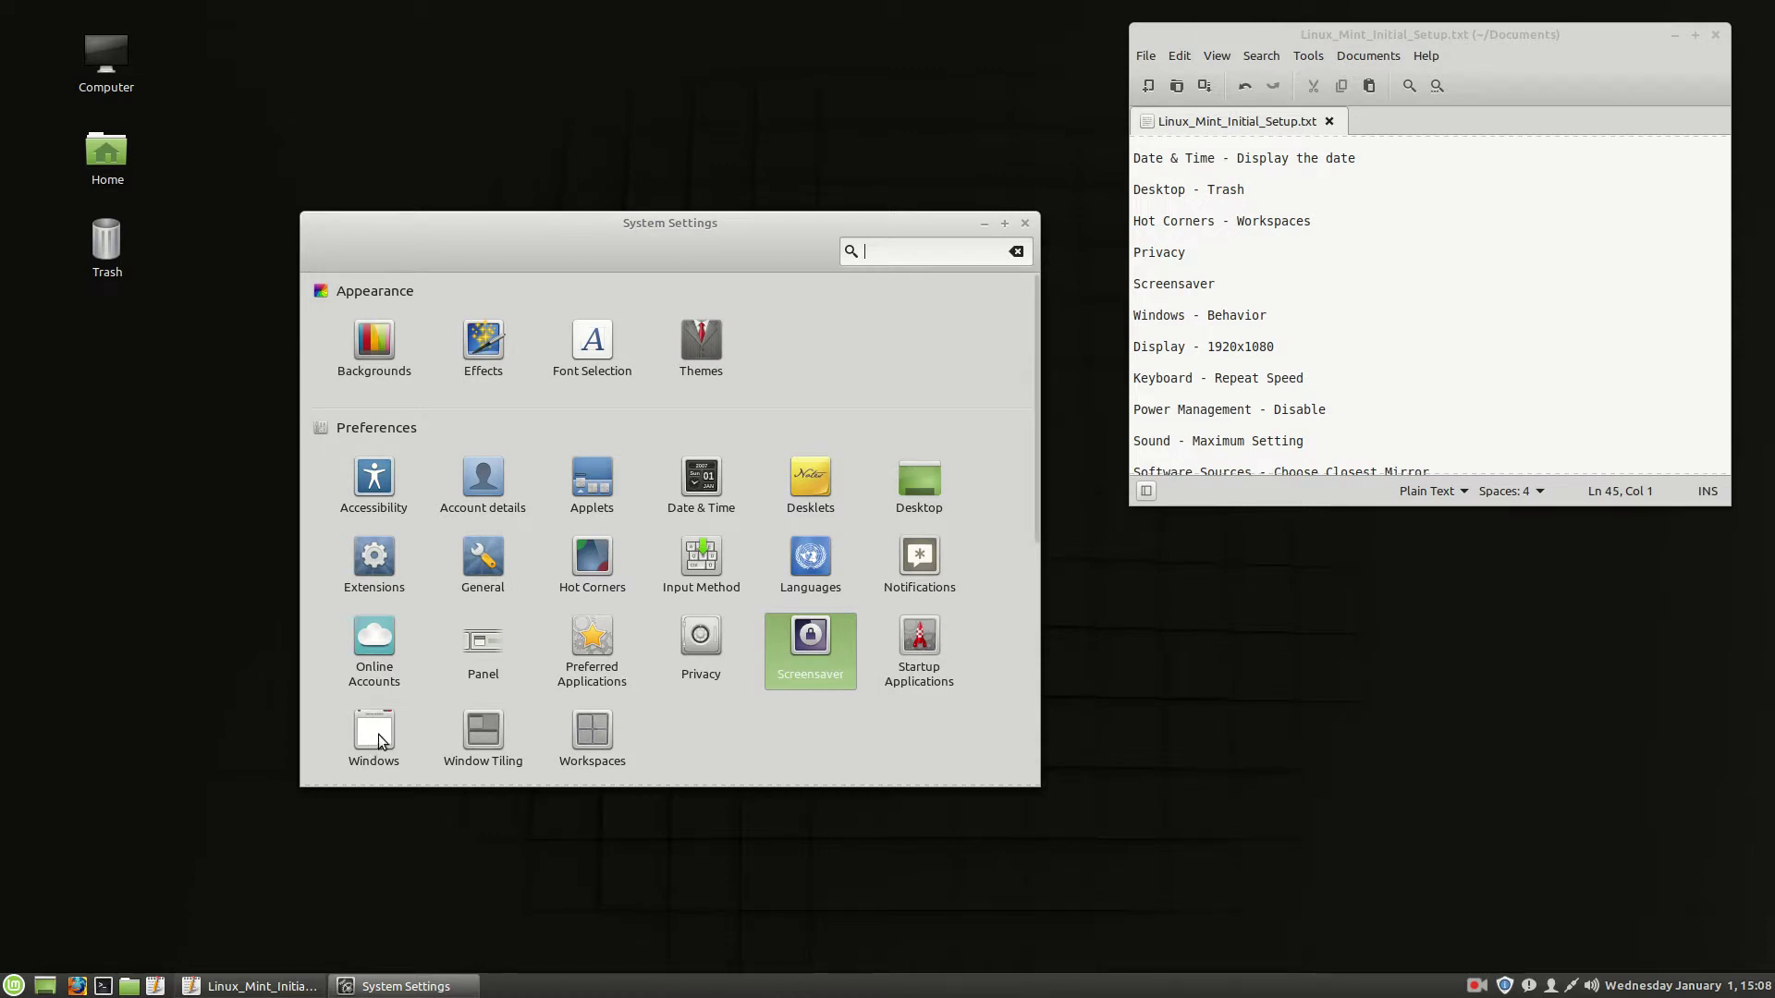
Step: Open several terminal windows to check where new windows are placed, move one aside, and close them all
{"action": "left_click", "coordinate": [157, 987]}
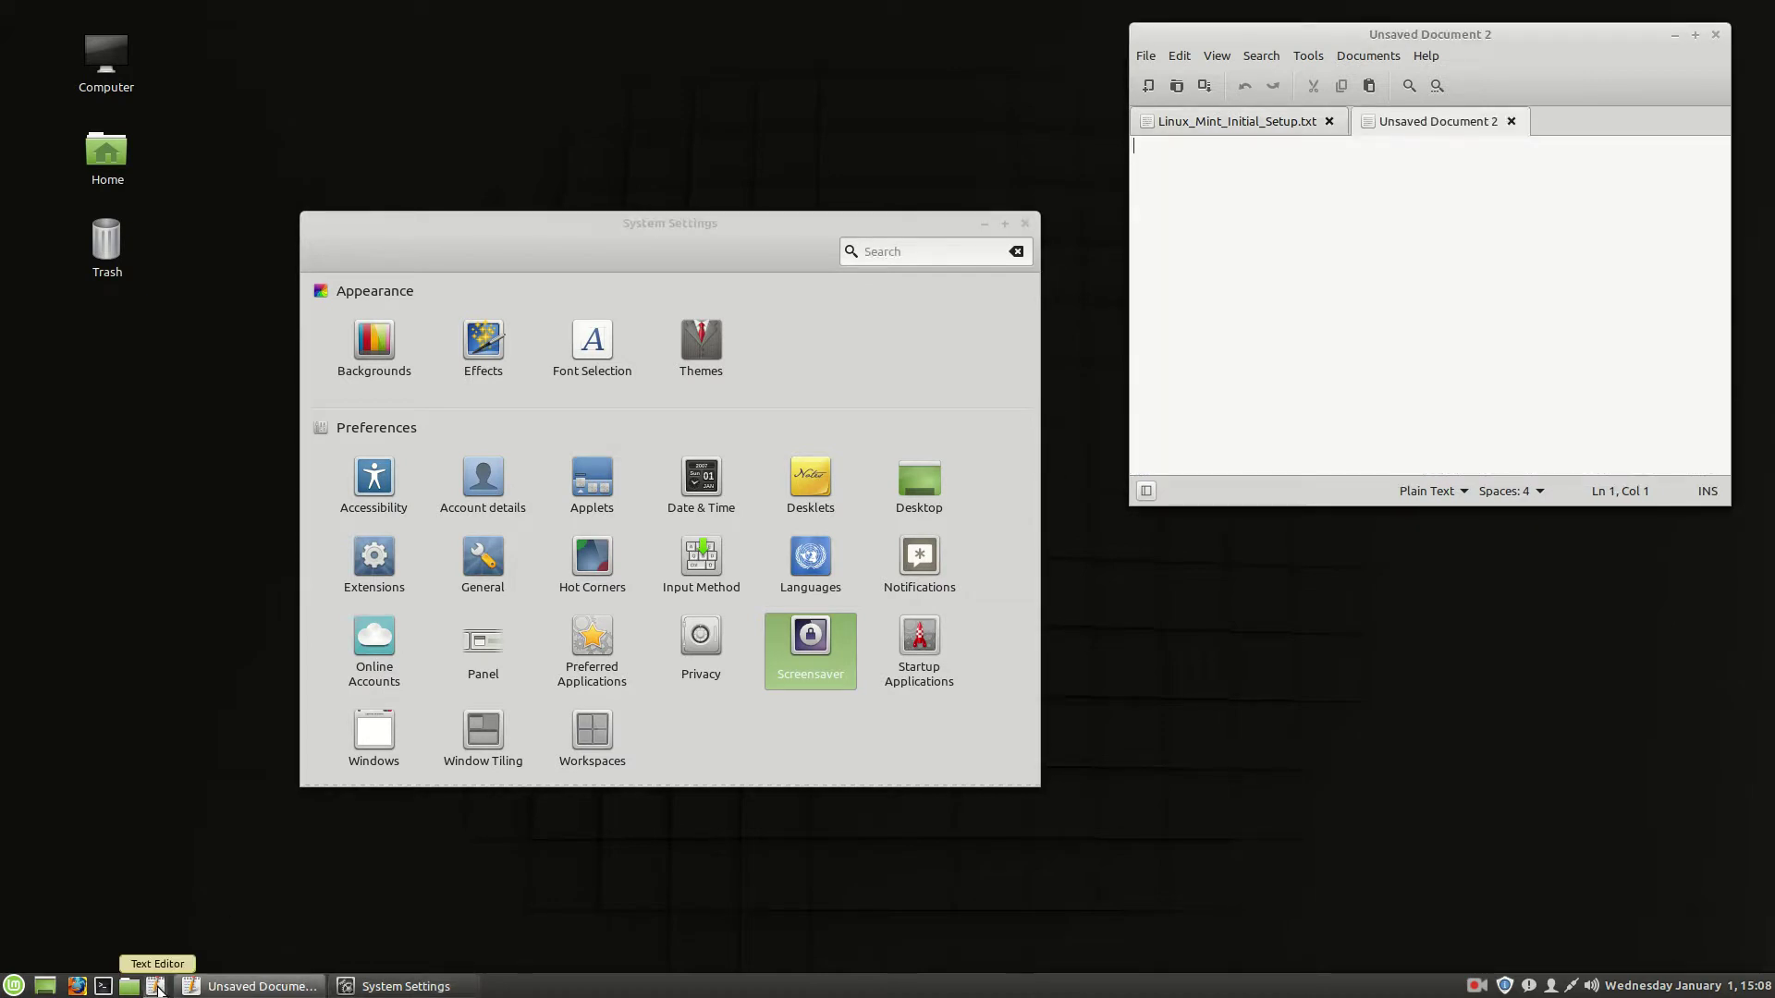
{"action": "left_click", "coordinate": [1510, 121]}
{"action": "double_click", "coordinate": [102, 987]}
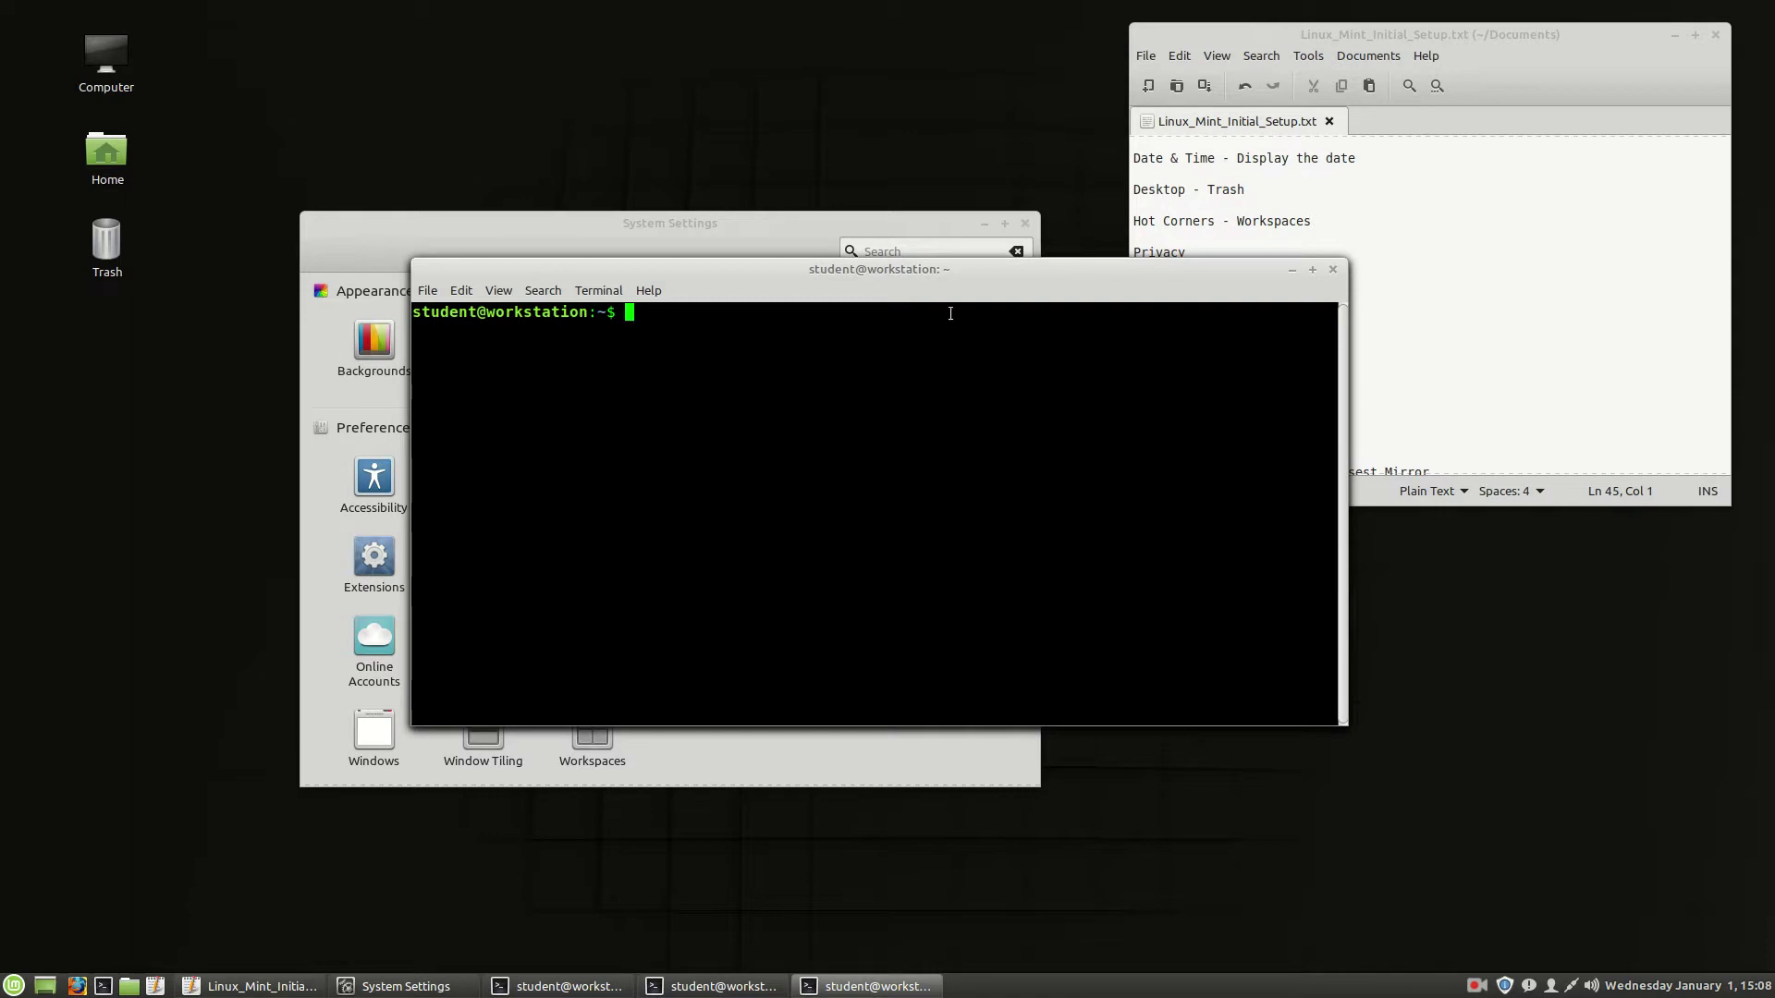
{"action": "left_click_drag", "start_coordinate": [945, 270], "coordinate": [935, 323]}
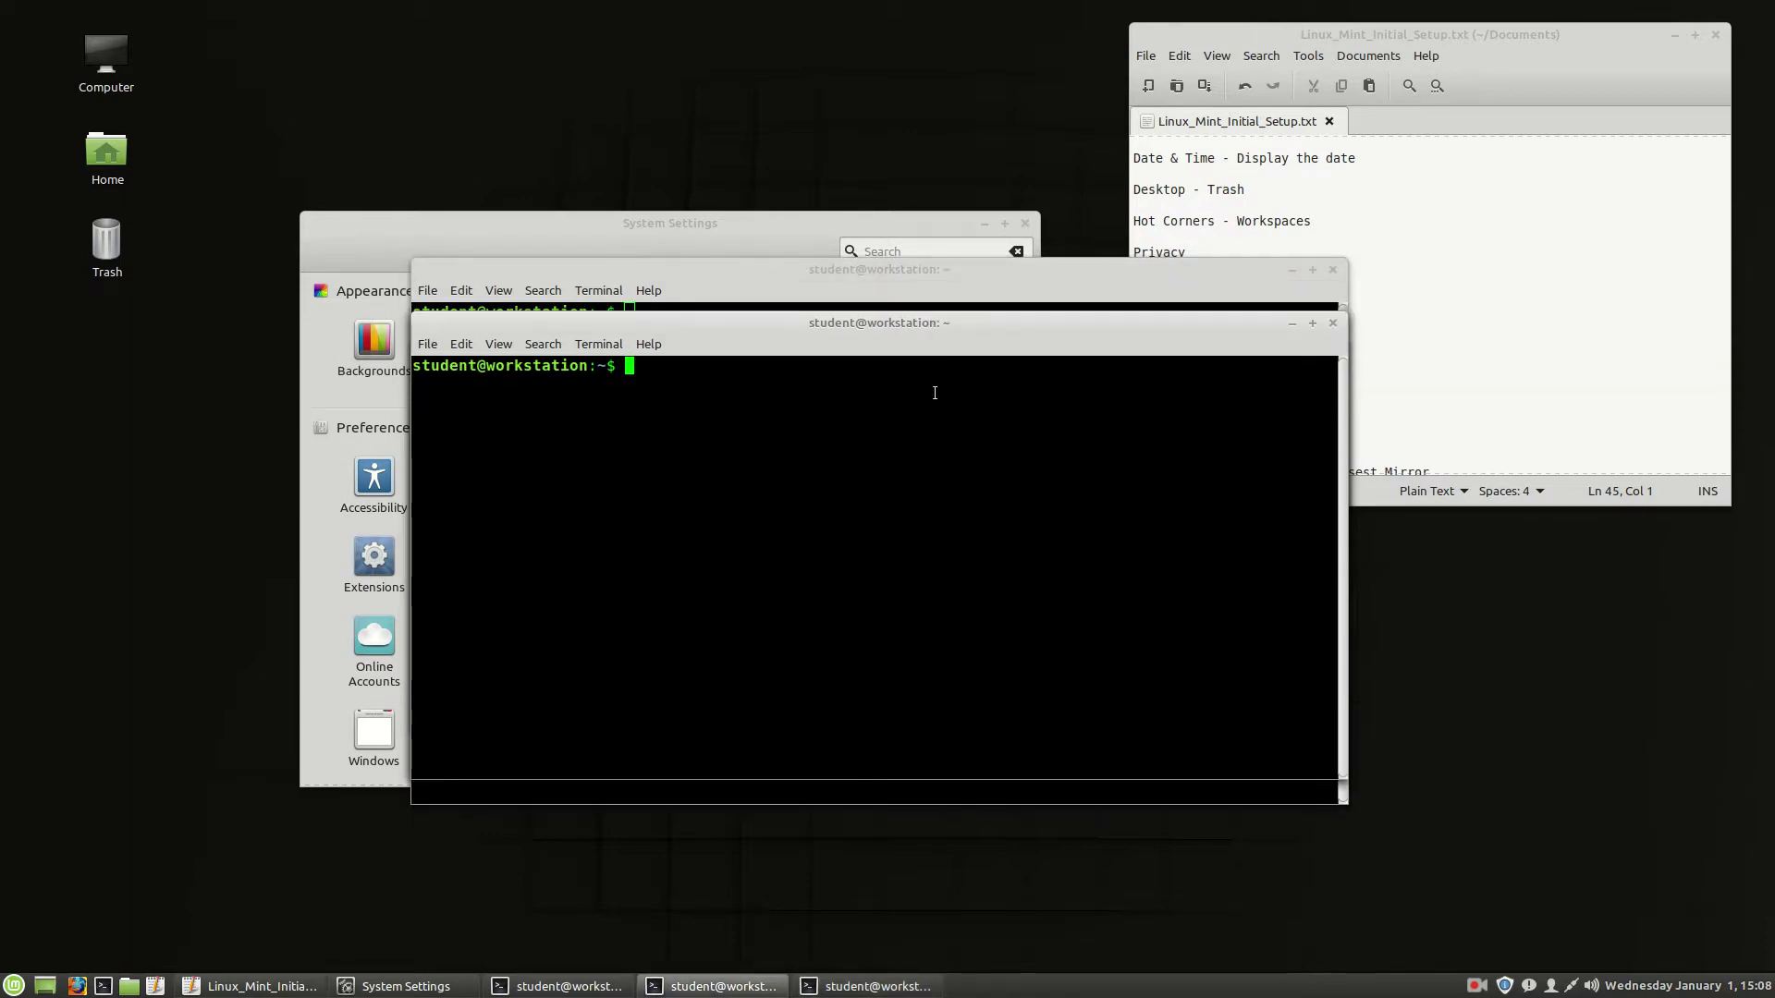
{"action": "left_click", "coordinate": [1332, 322]}
{"action": "left_click", "coordinate": [1332, 350]}
{"action": "left_click", "coordinate": [1332, 269]}
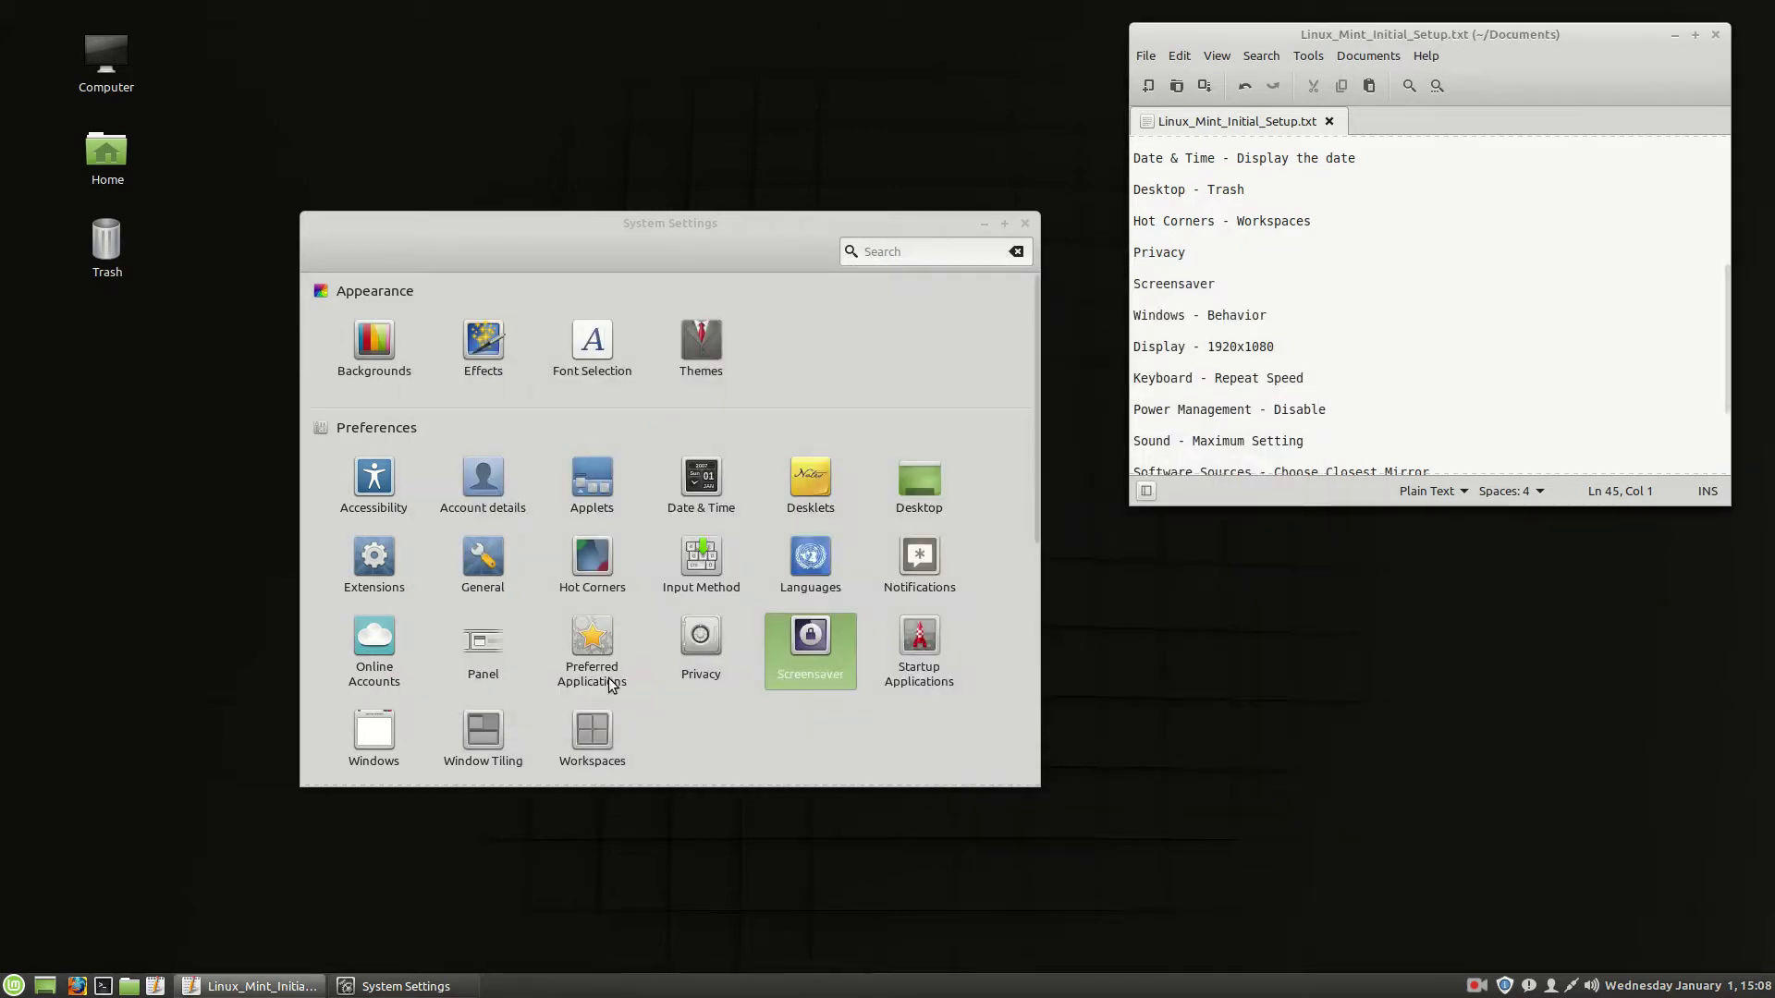
Step: In the Windows Behavior settings, set the location of newly opened windows to Automatic and return to the settings overview
{"action": "left_click", "coordinate": [381, 735]}
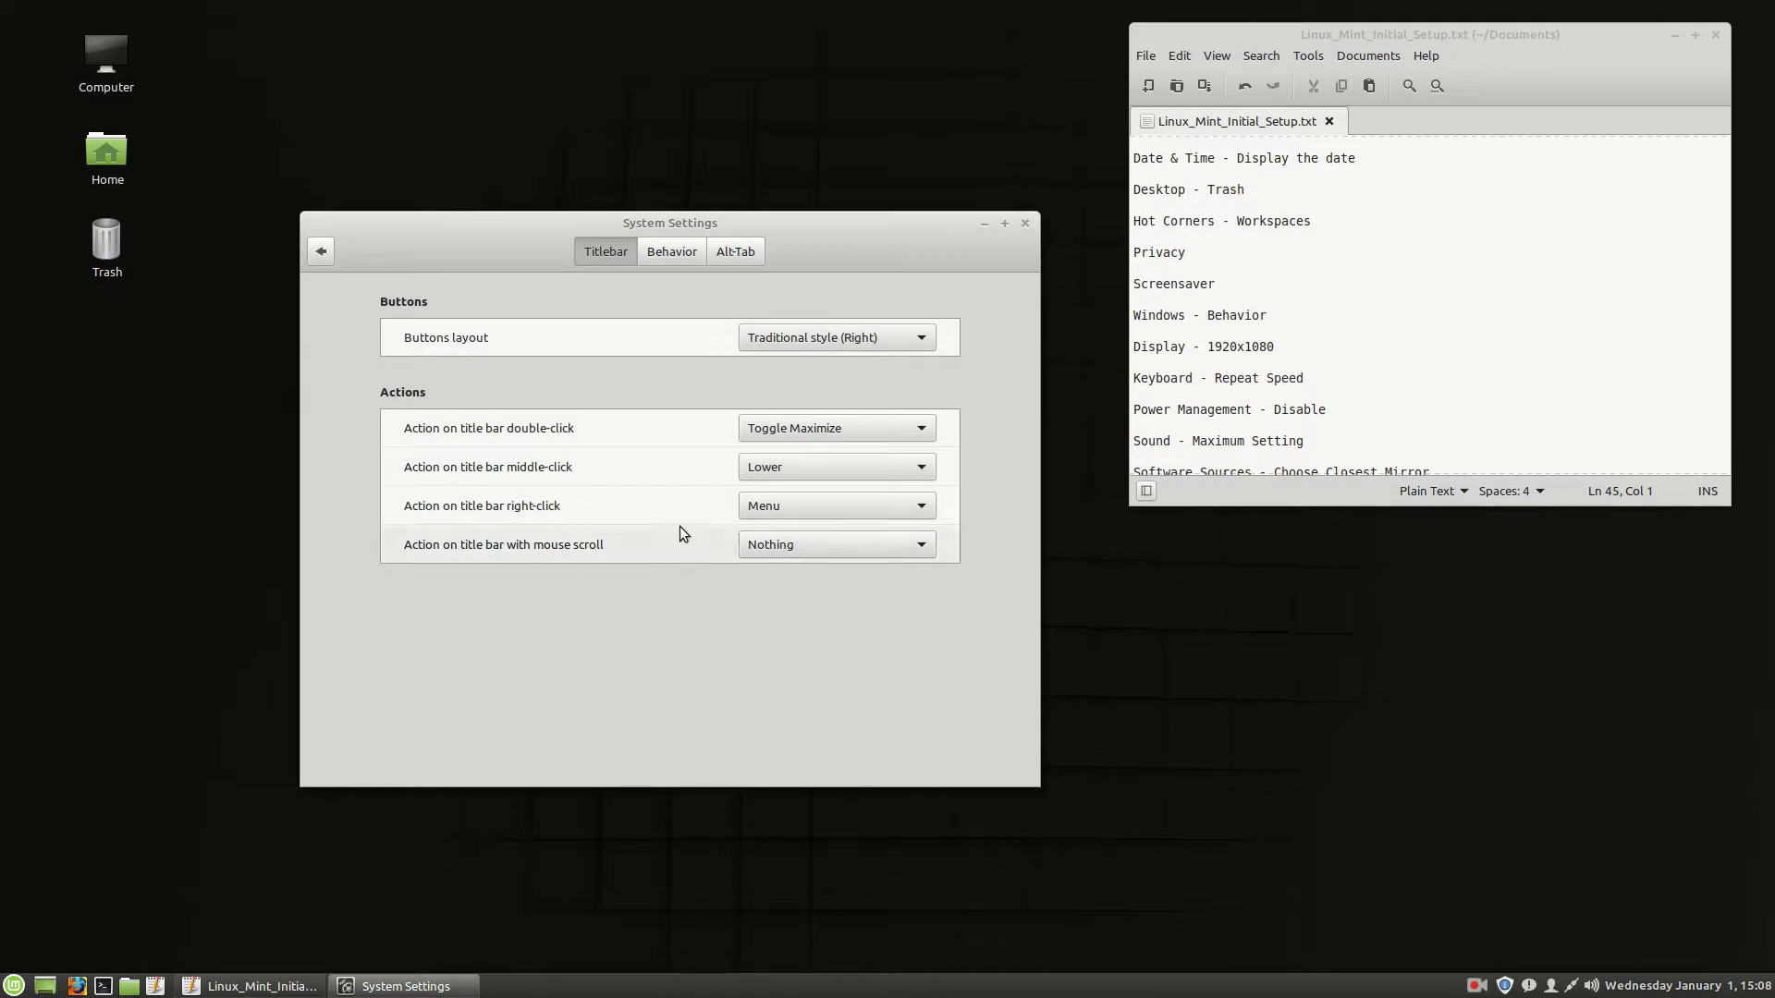
{"action": "left_click", "coordinate": [680, 255]}
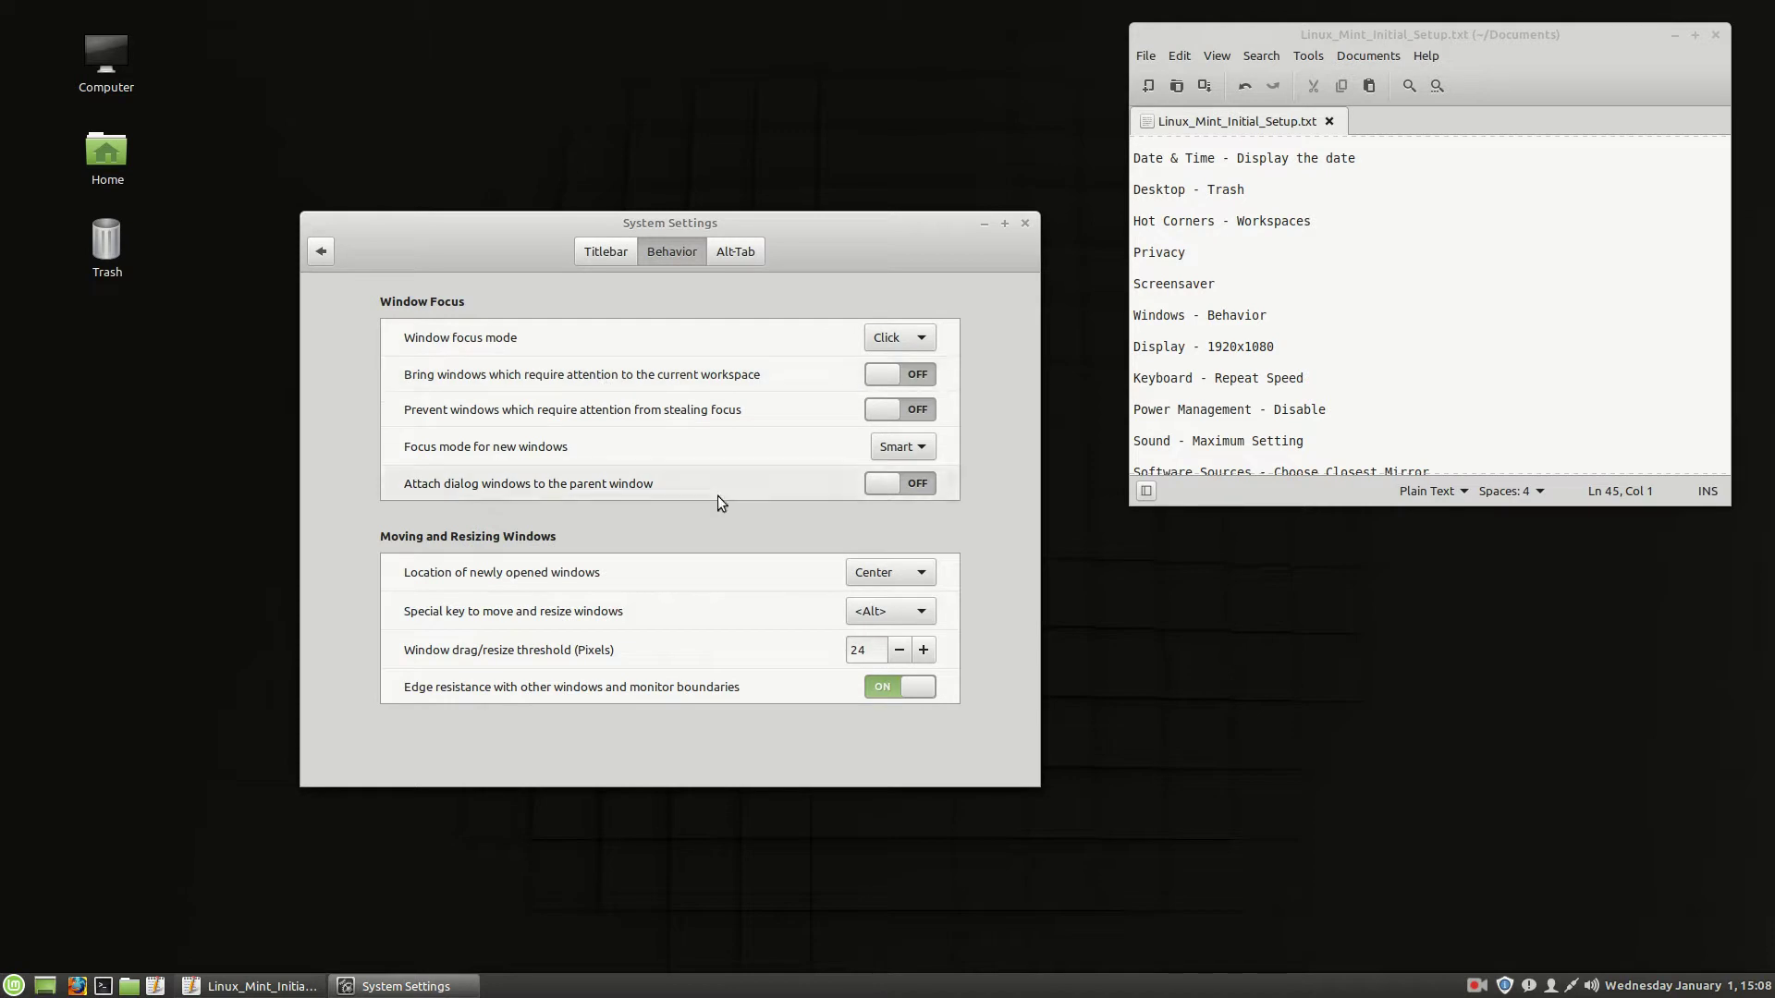
{"action": "left_click", "coordinate": [911, 574]}
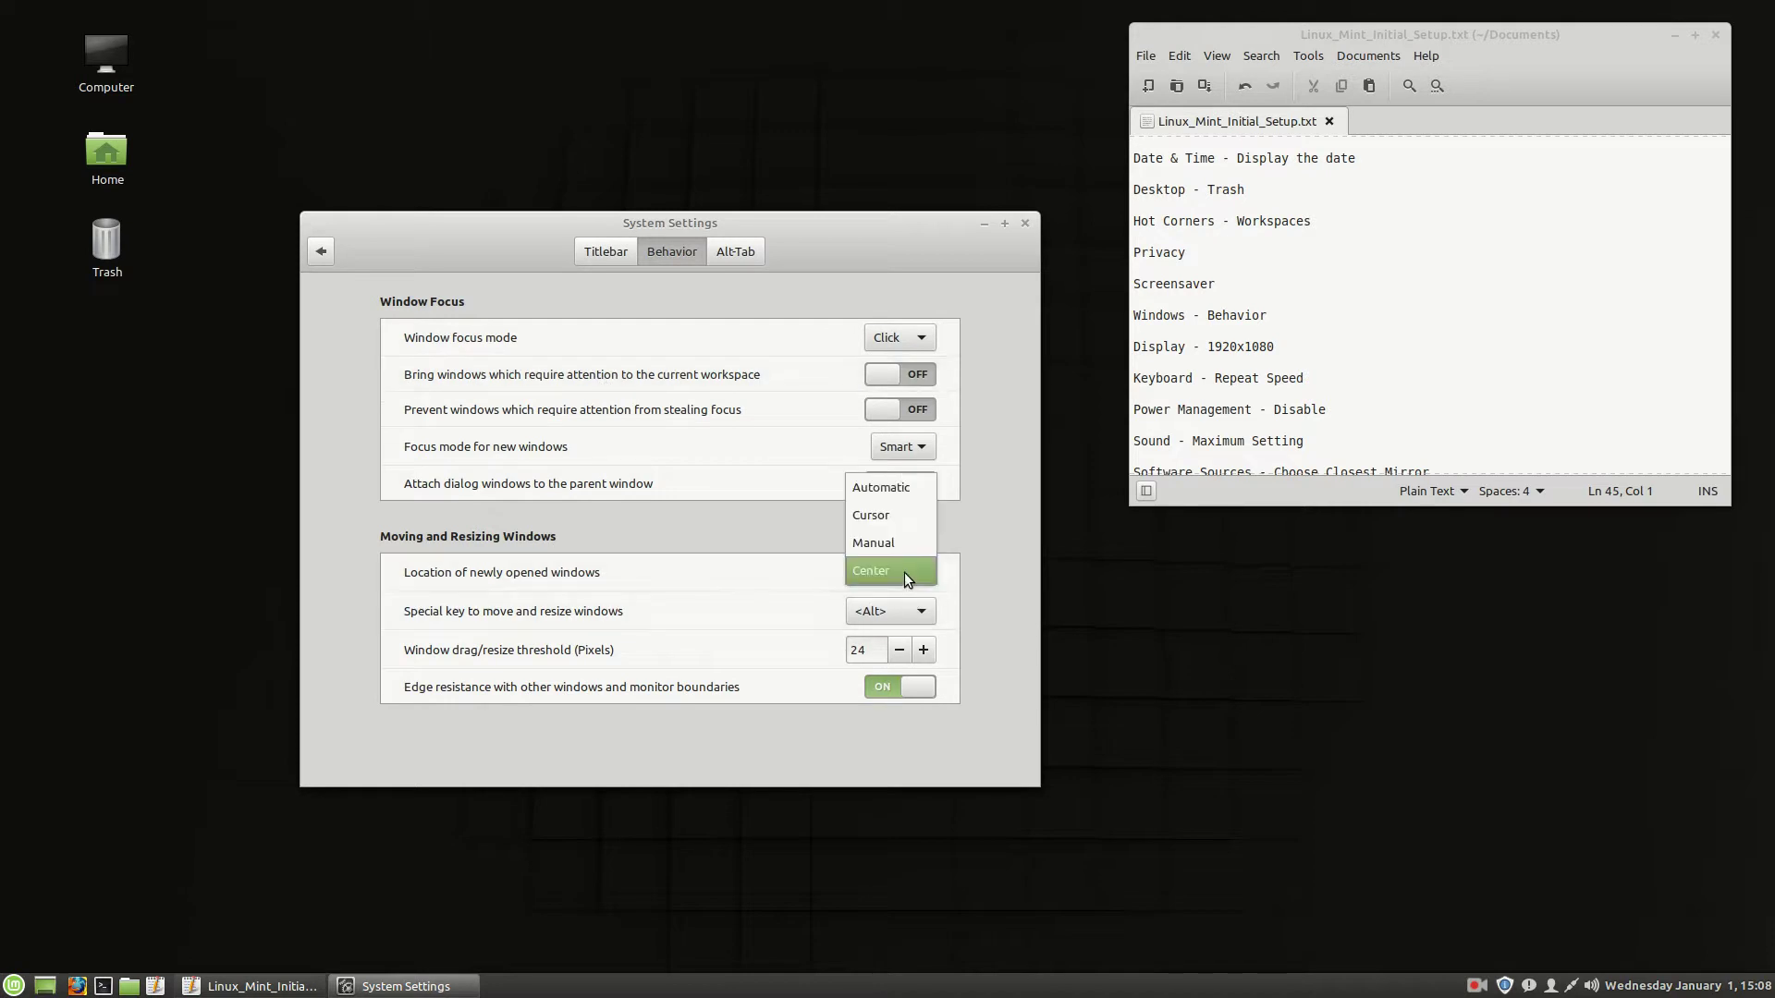
{"action": "left_click", "coordinate": [905, 486]}
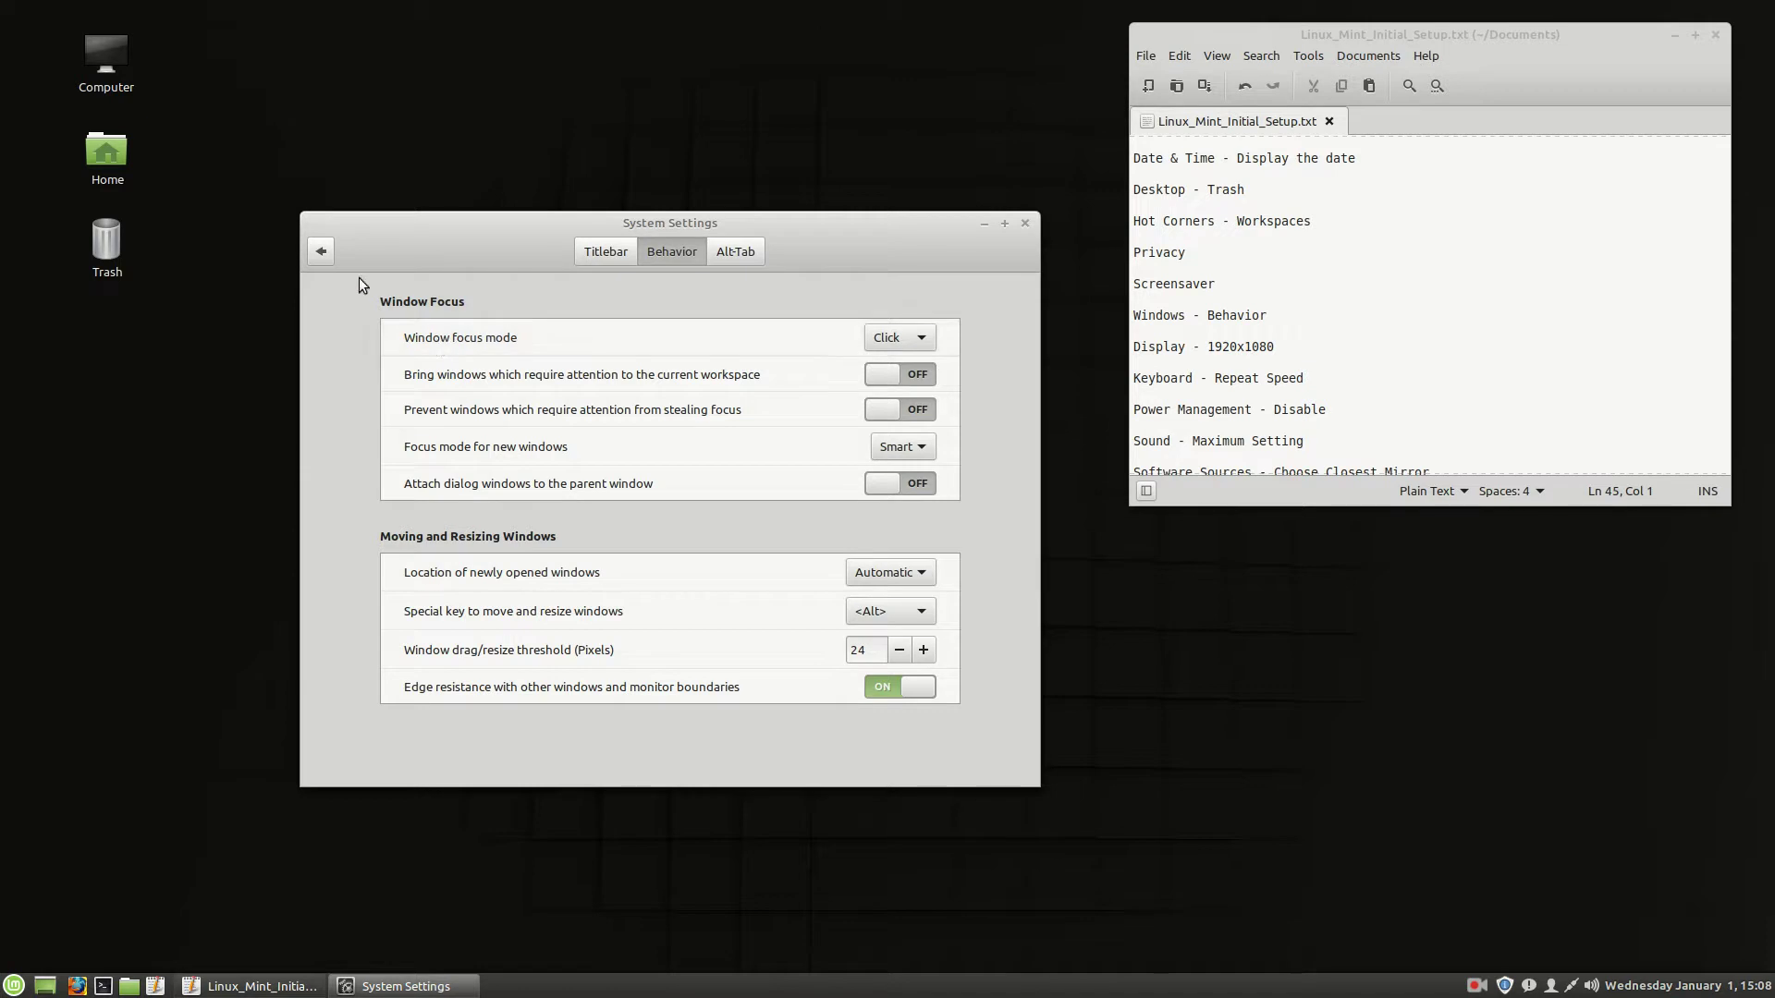
{"action": "left_click", "coordinate": [323, 251]}
Step: Test the automatic window placement by opening three terminal windows and moving them apart, and close all three
{"action": "double_click", "coordinate": [103, 986]}
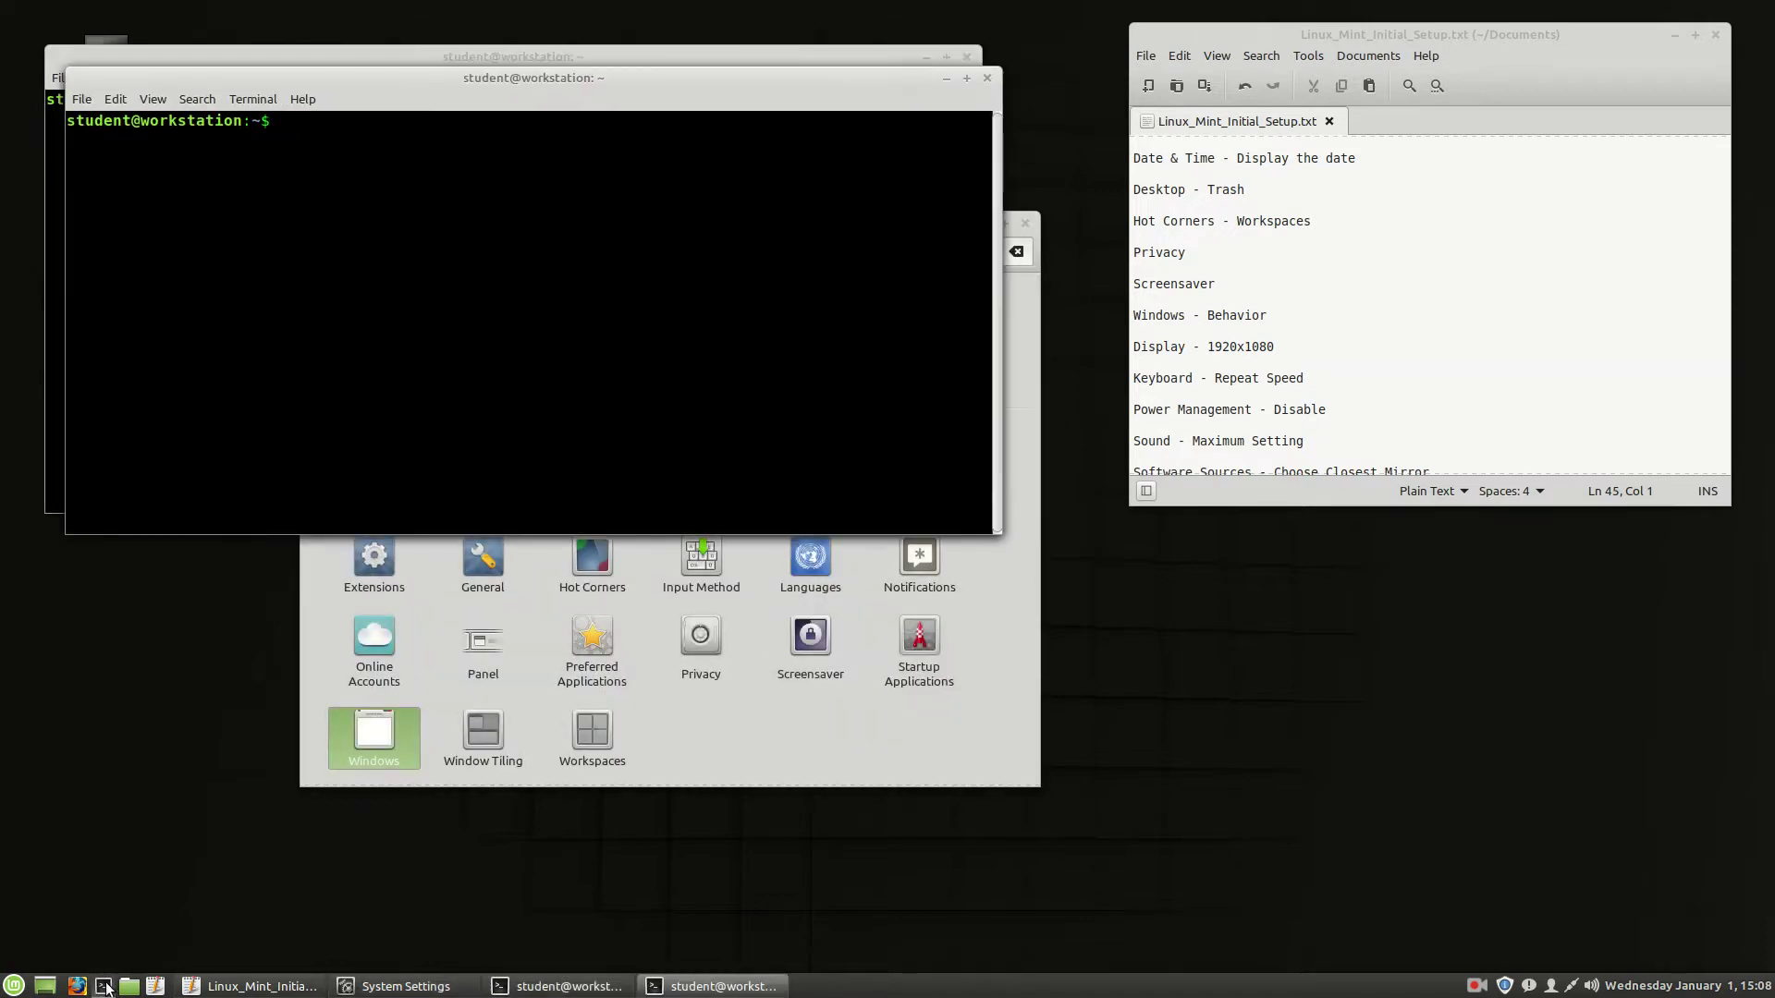
{"action": "left_click", "coordinate": [391, 71]}
{"action": "left_click", "coordinate": [391, 53]}
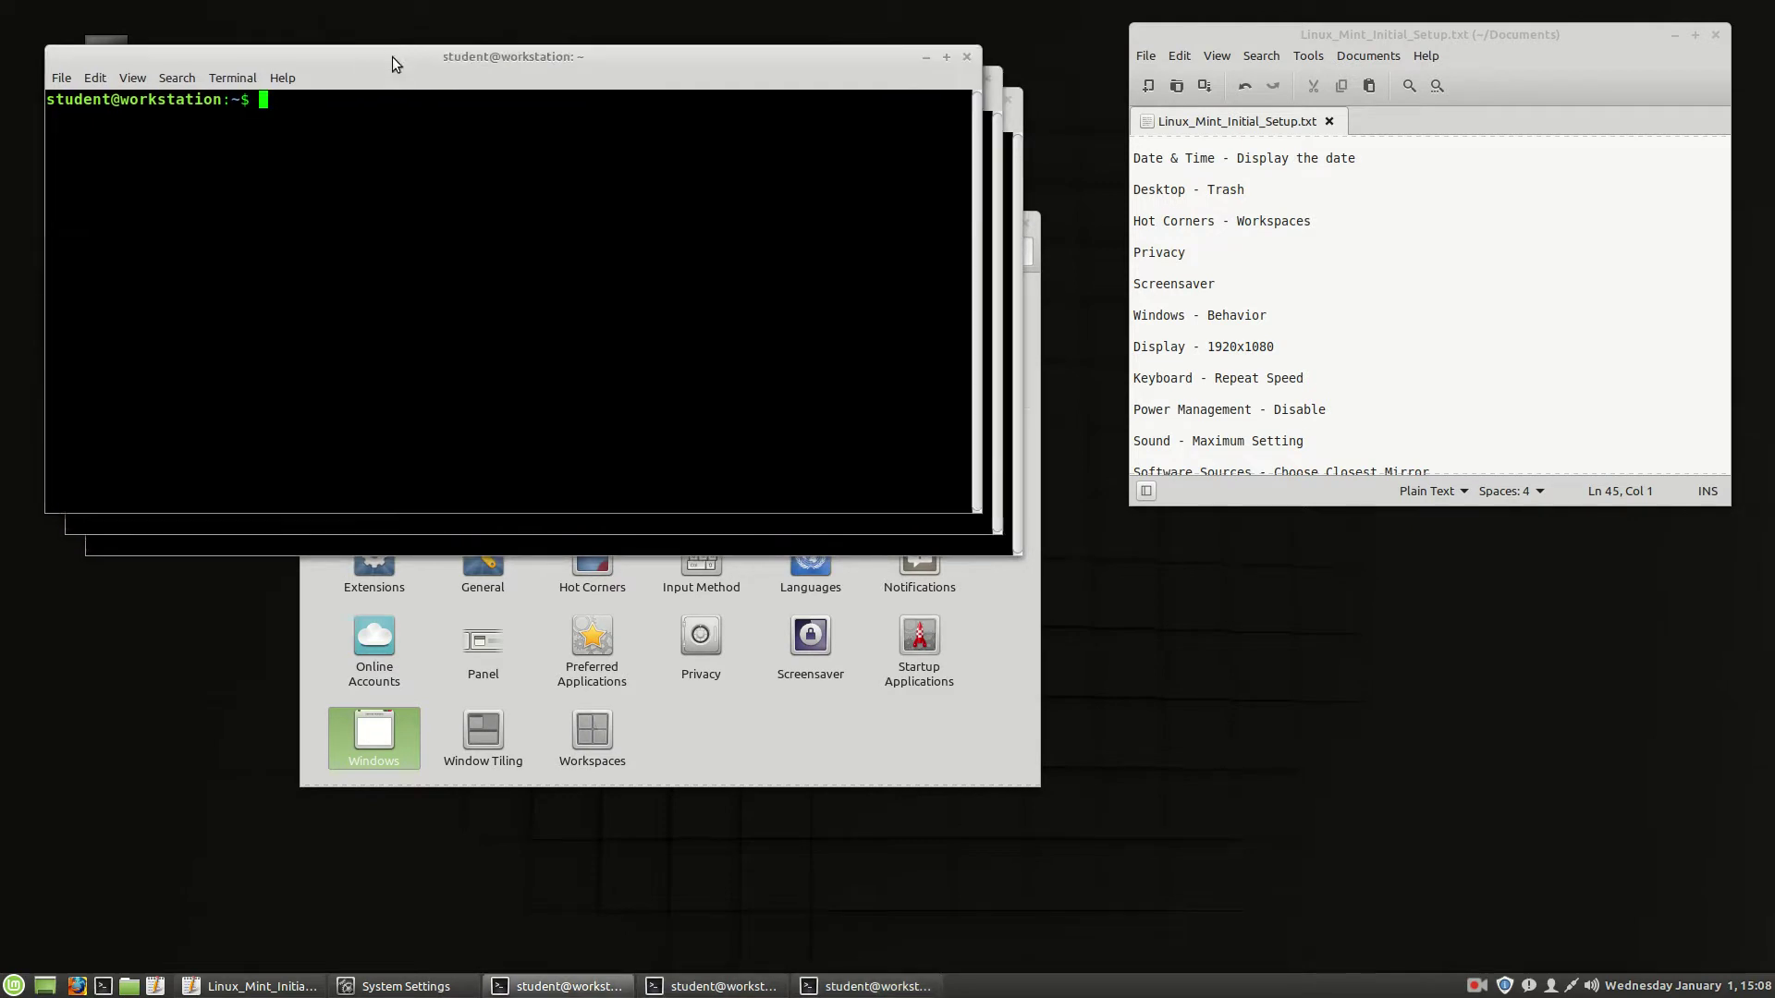
{"action": "left_click", "coordinate": [993, 305]}
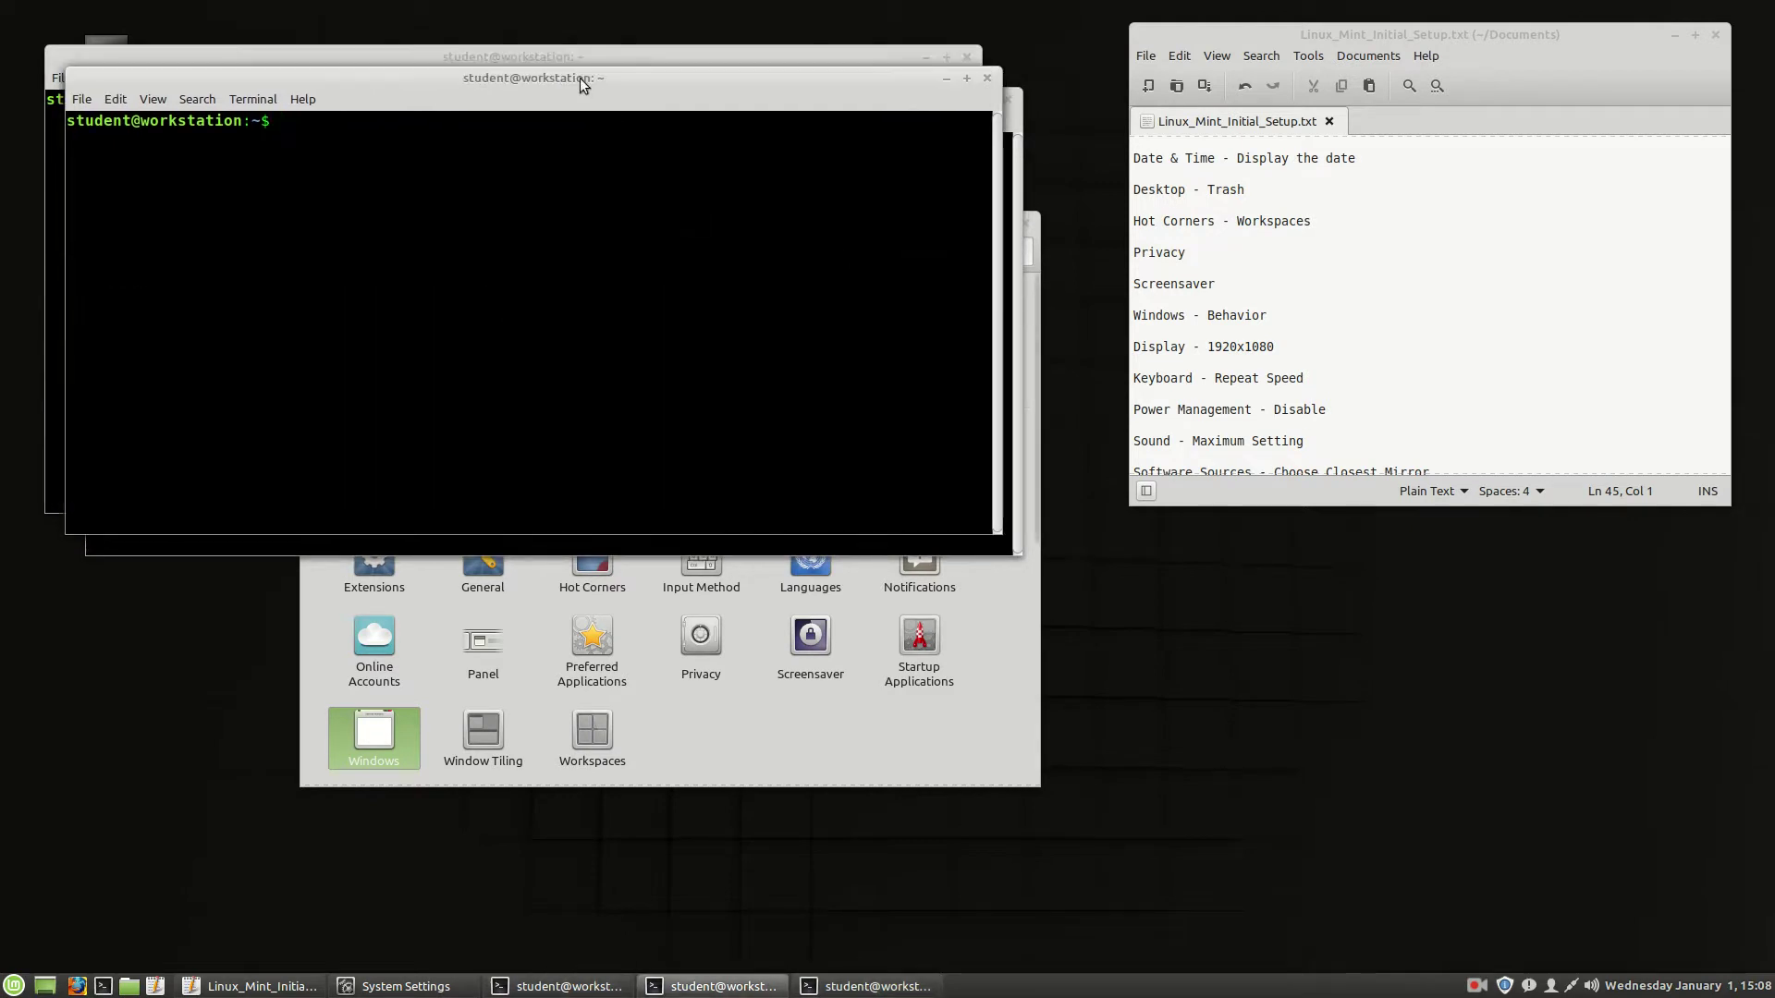
{"action": "left_click_drag", "start_coordinate": [584, 85], "coordinate": [1000, 359]}
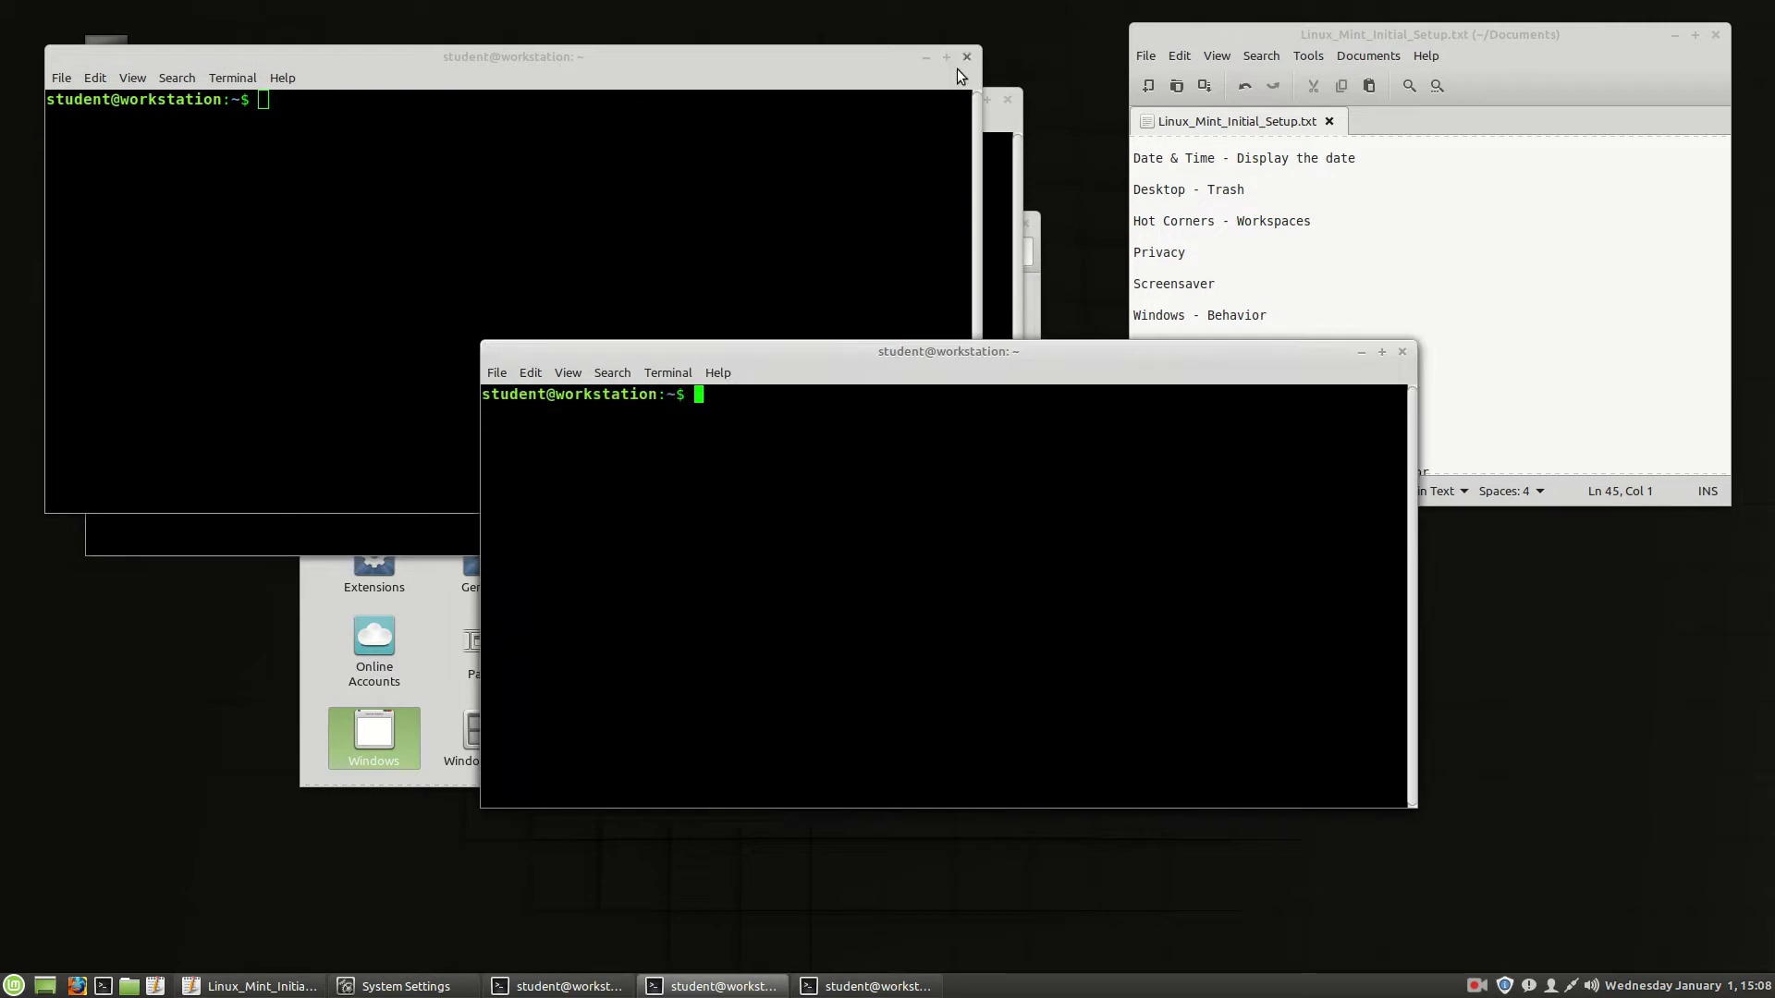
{"action": "left_click", "coordinate": [1000, 119]}
{"action": "left_click_drag", "start_coordinate": [867, 107], "coordinate": [1036, 233]}
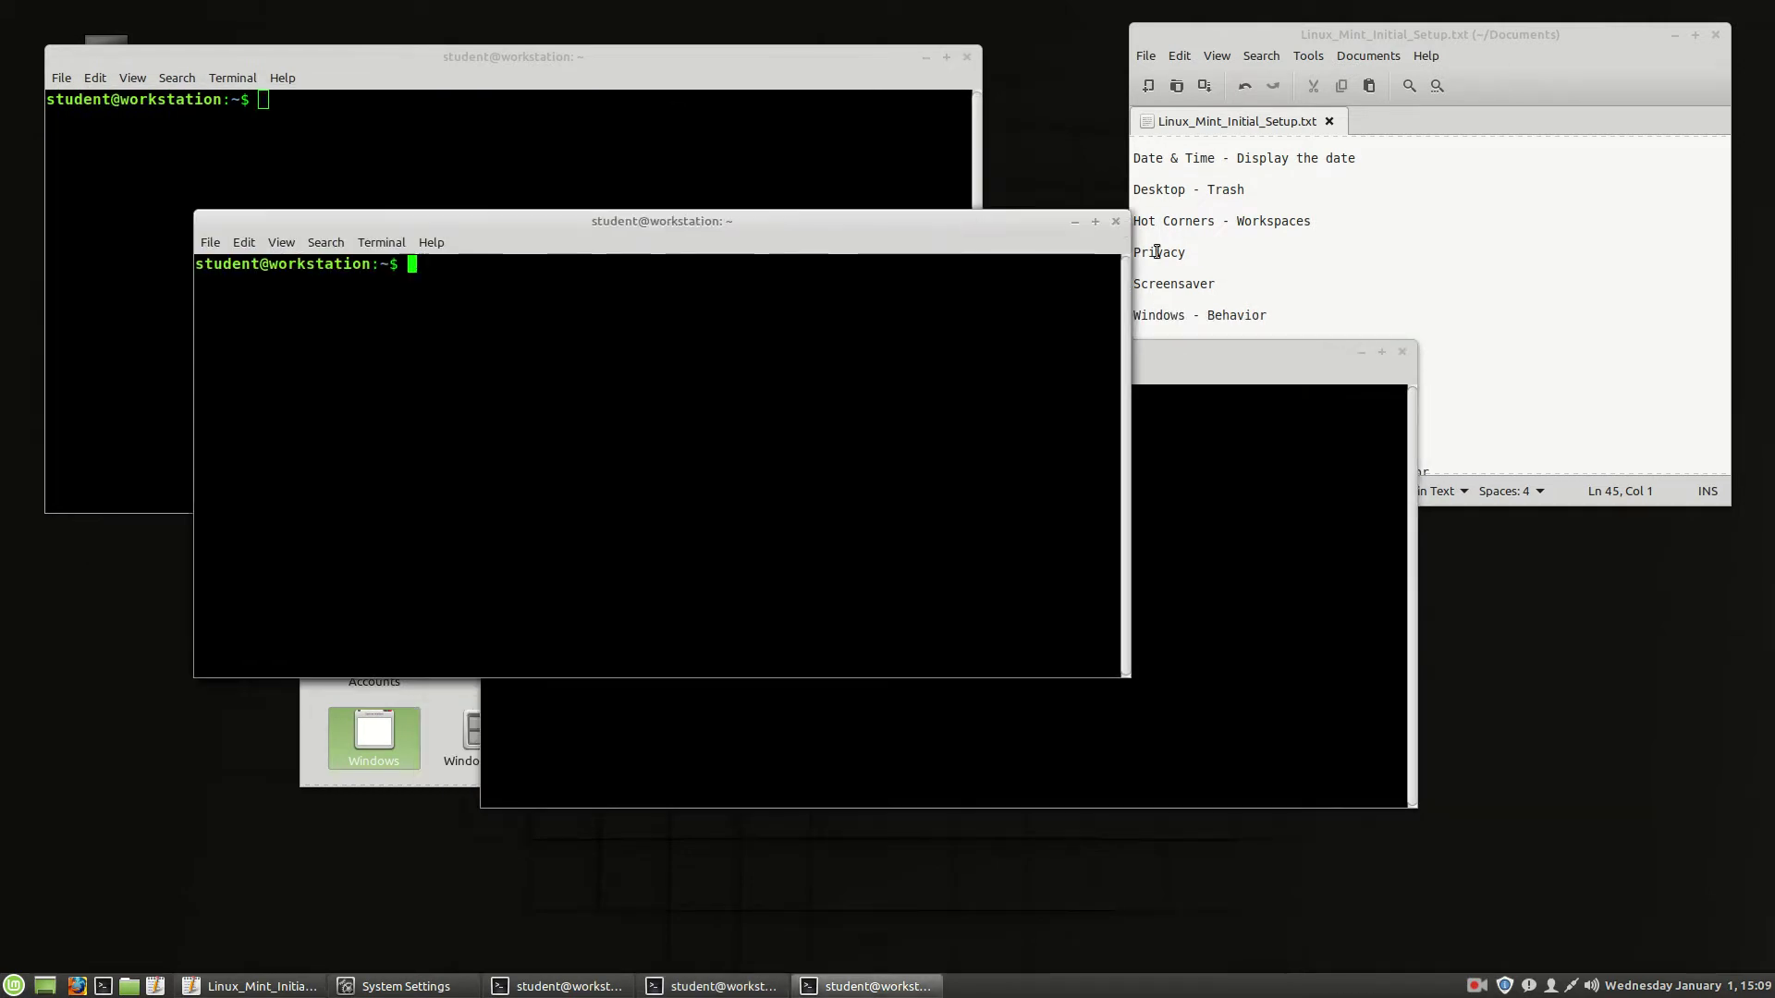
{"action": "left_click", "coordinate": [967, 56]}
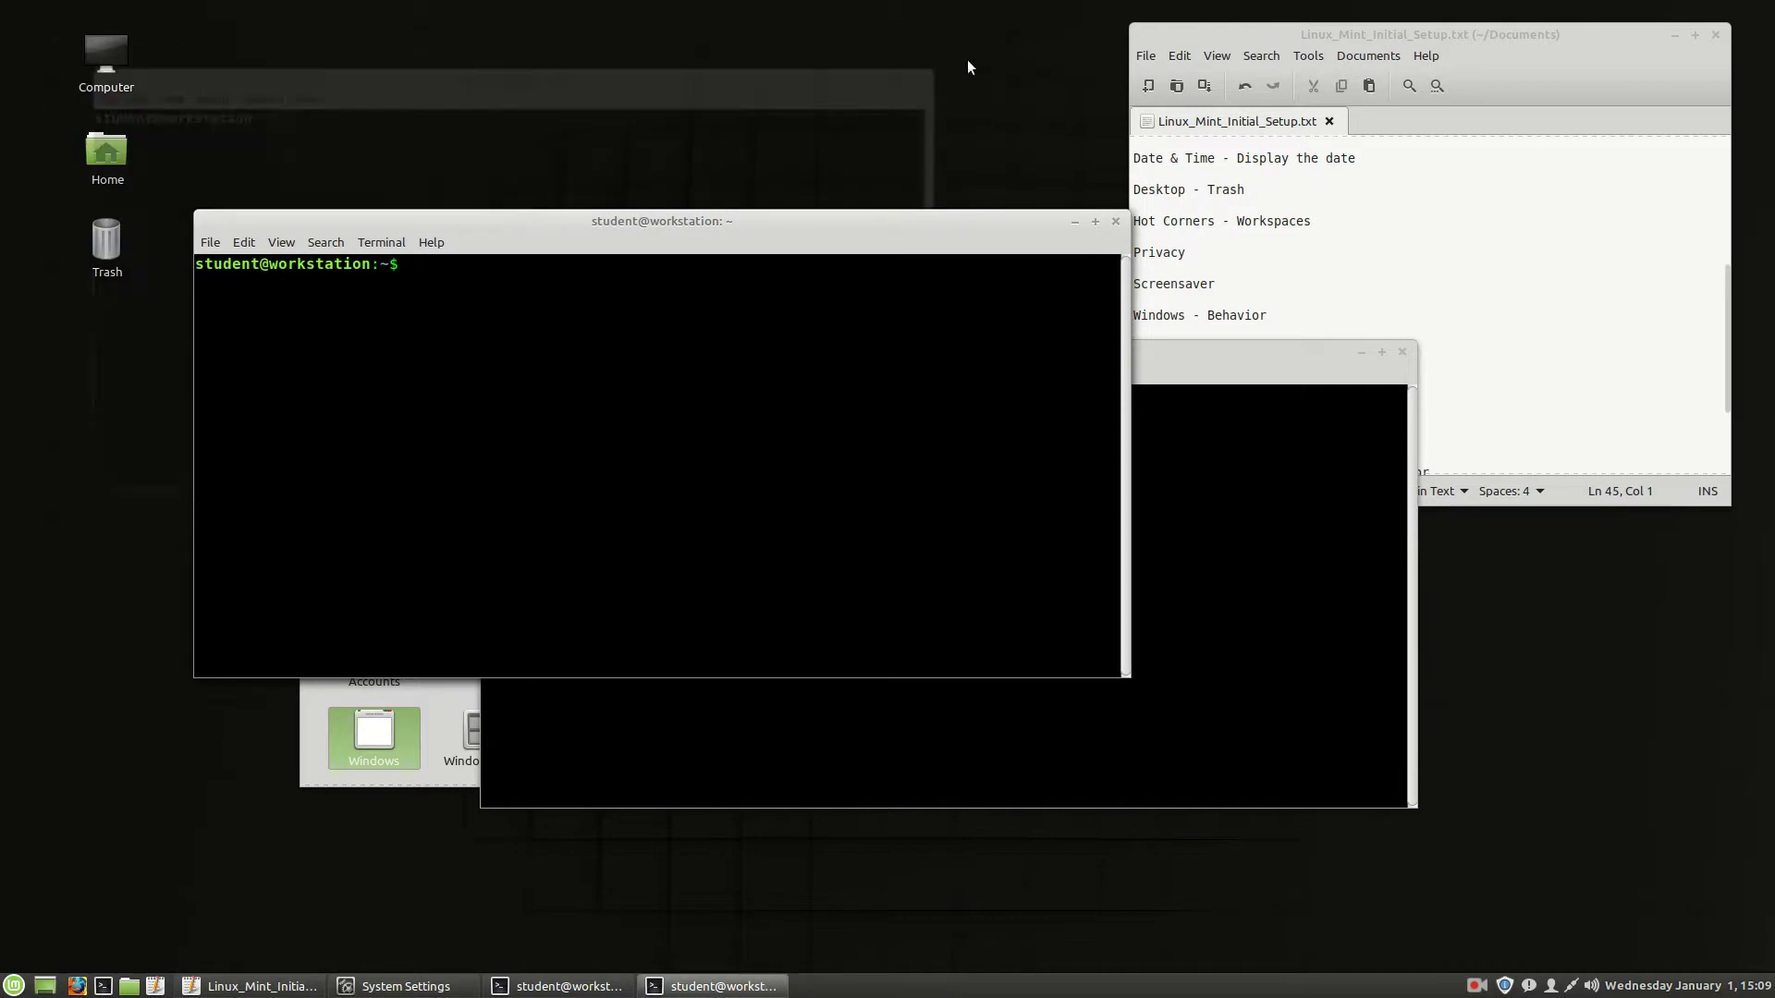
{"action": "left_click", "coordinate": [1115, 222]}
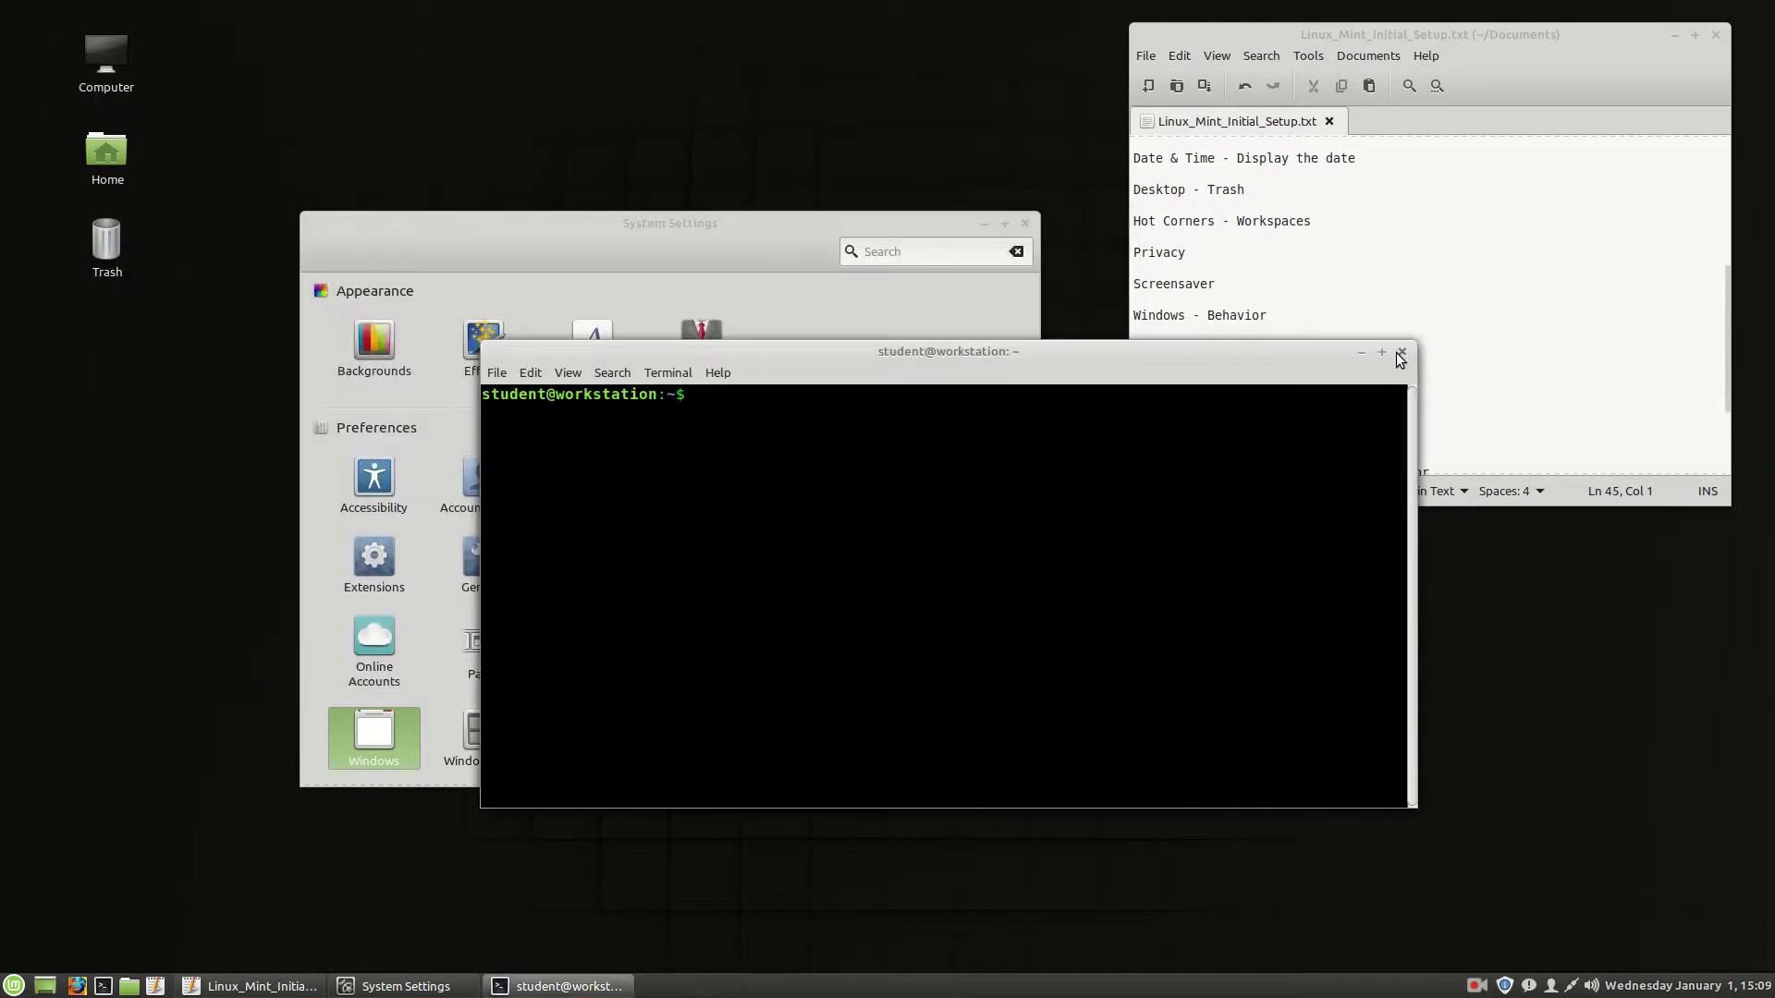
{"action": "left_click", "coordinate": [1402, 354]}
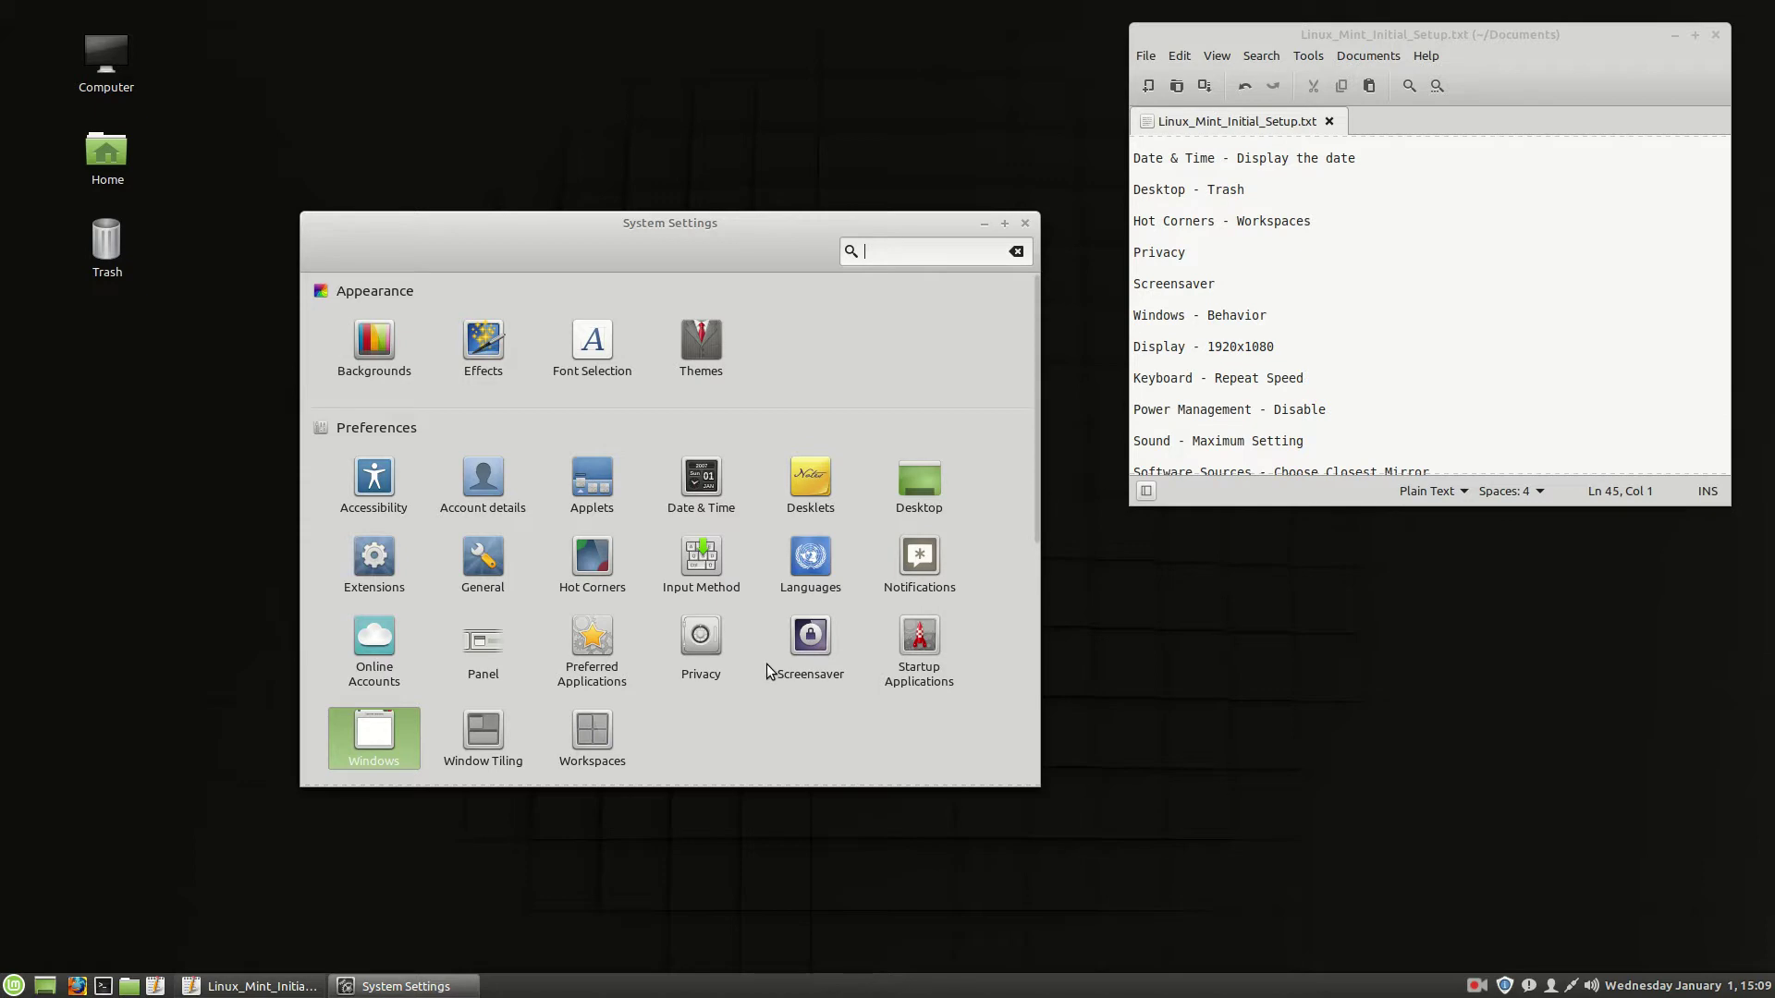
Step: Review the available resolutions in the Display settings, keeping 1920 x 1080 (16:9), and return to the settings overview
{"action": "scroll", "coordinate": [766, 664], "scroll_direction": "down", "scroll_amount": 5}
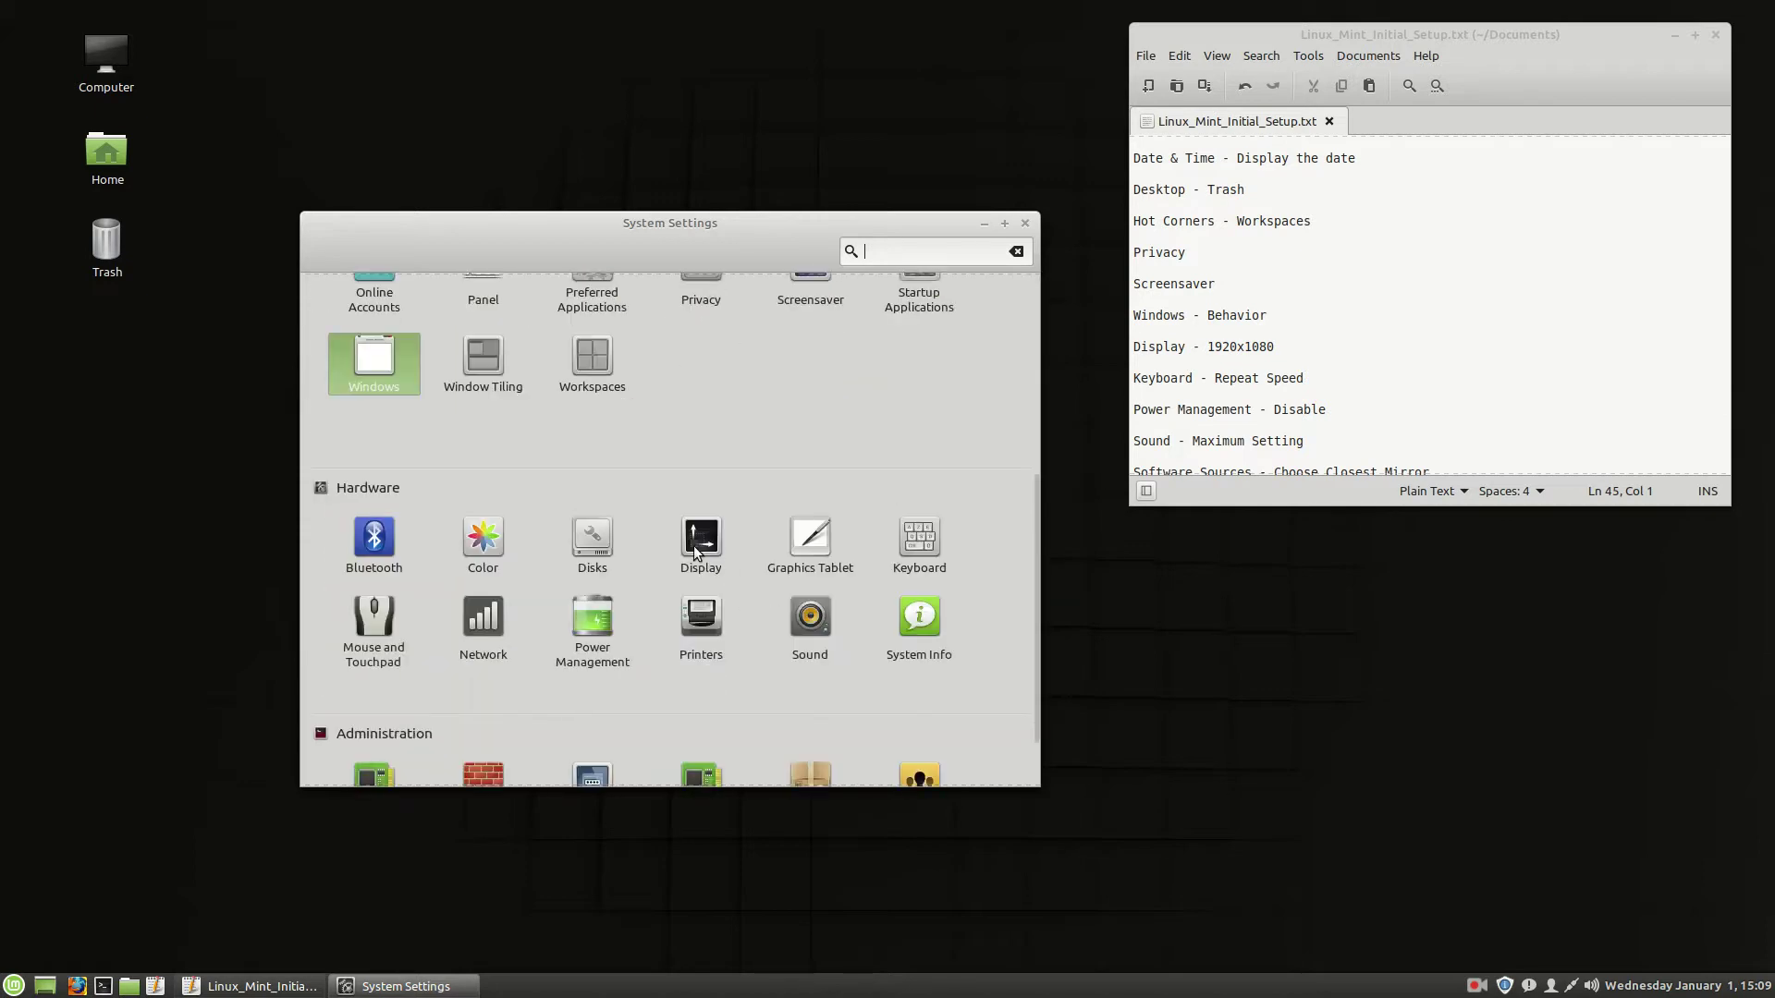
{"action": "left_click", "coordinate": [702, 540]}
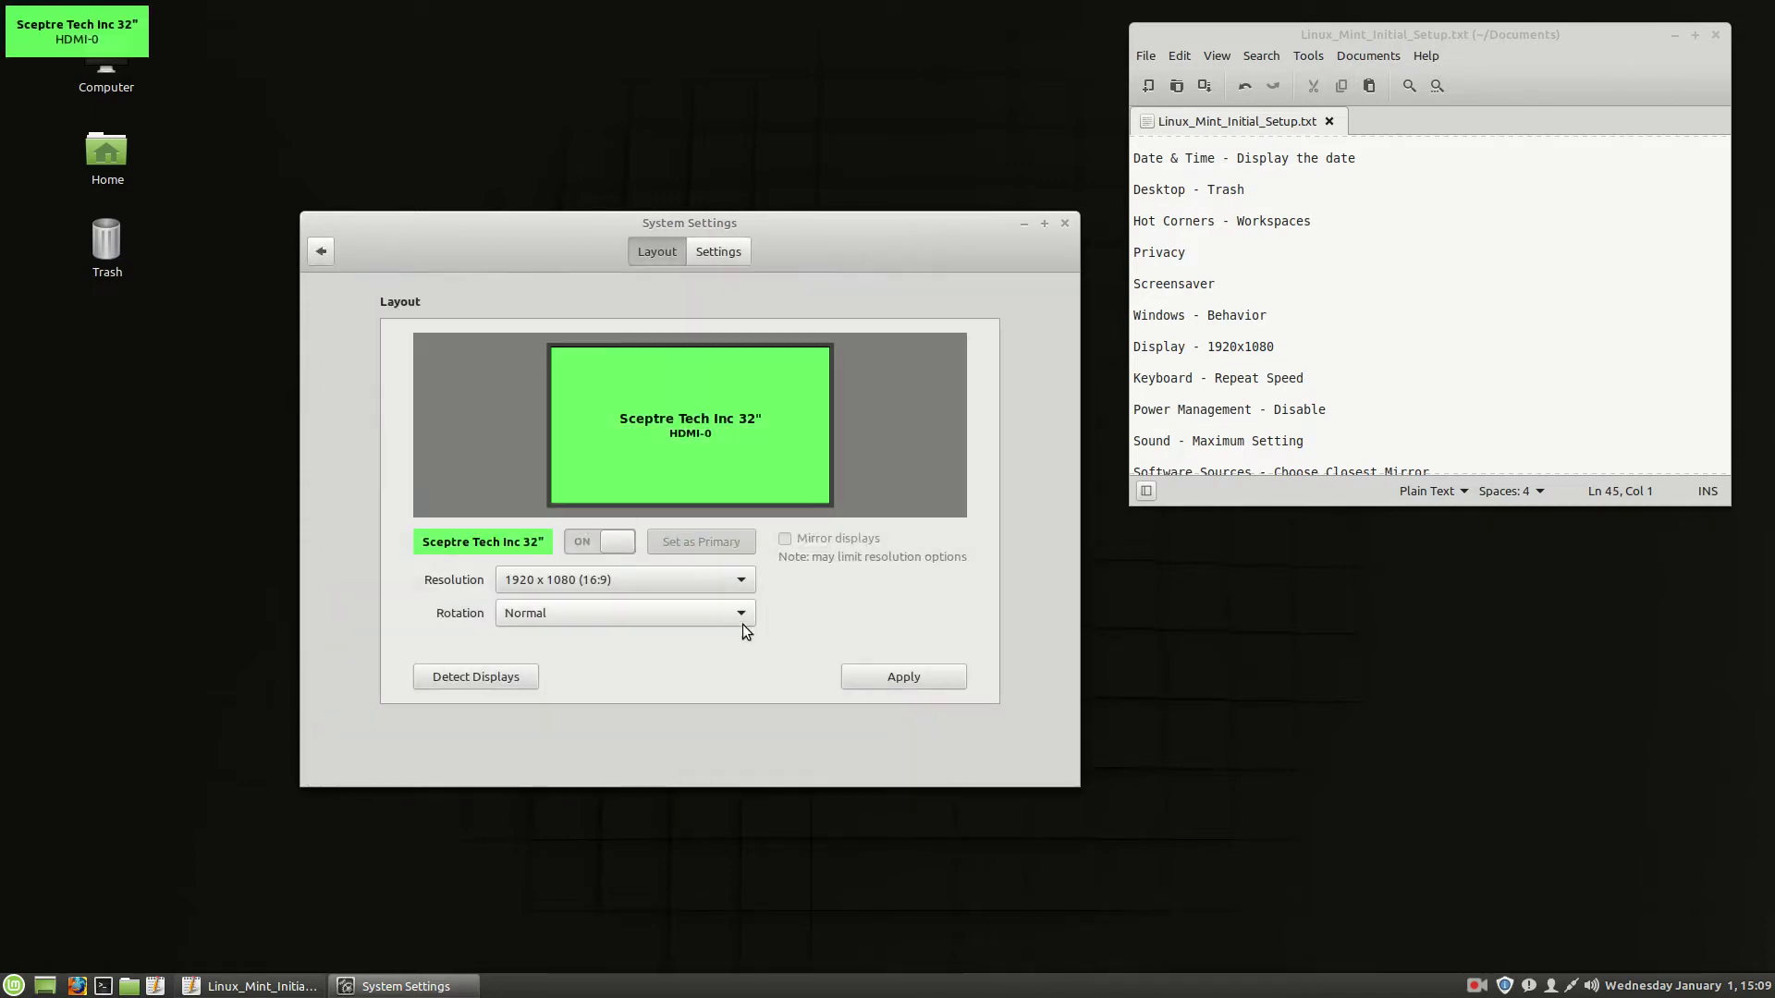
{"action": "left_click", "coordinate": [699, 581]}
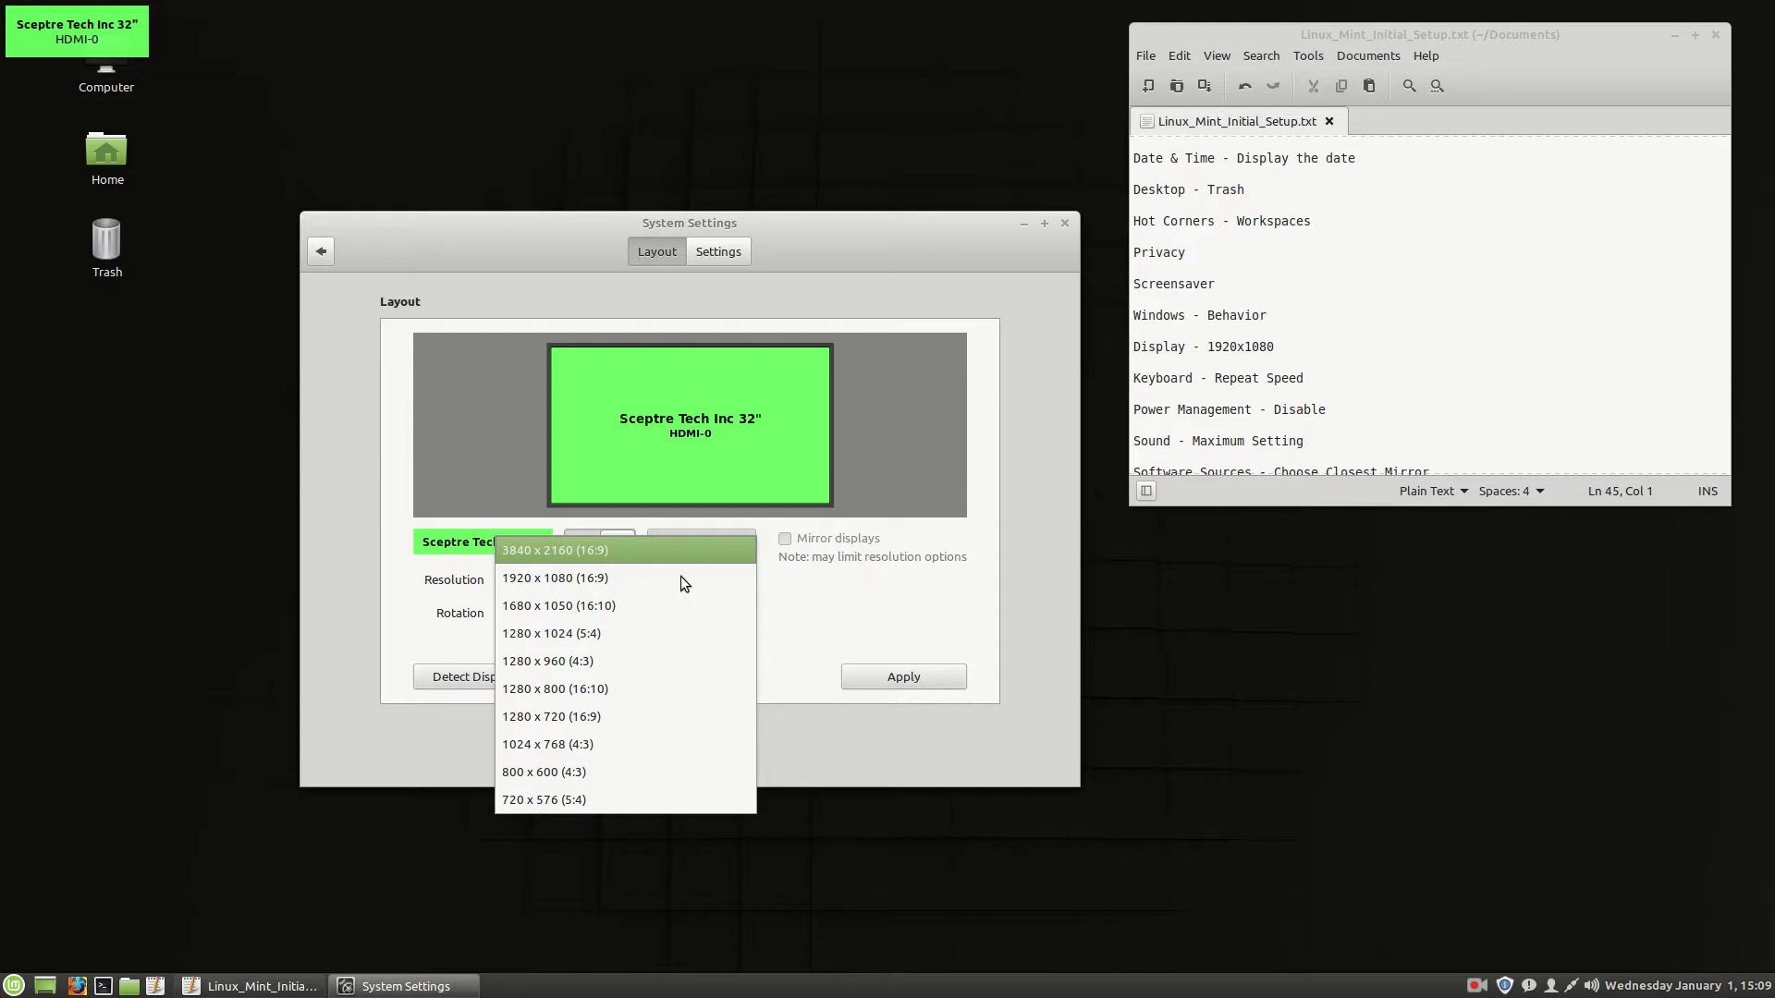
{"action": "left_click", "coordinate": [791, 601]}
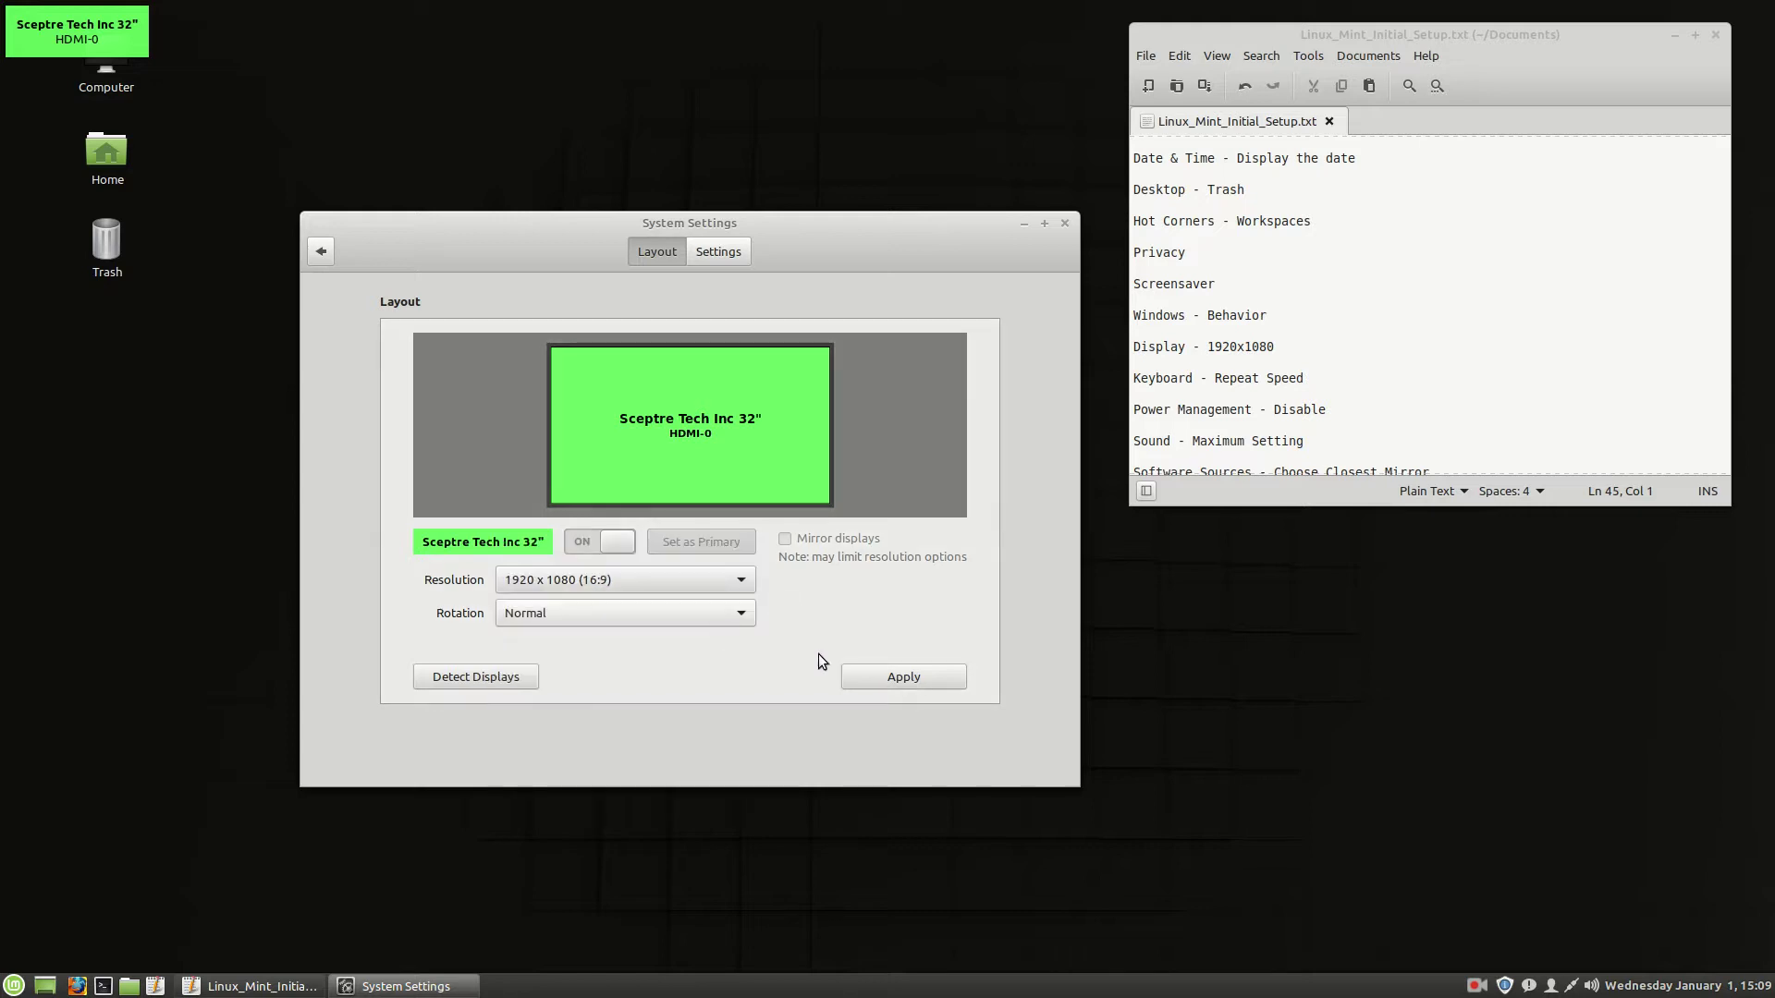
{"action": "left_click", "coordinate": [323, 251]}
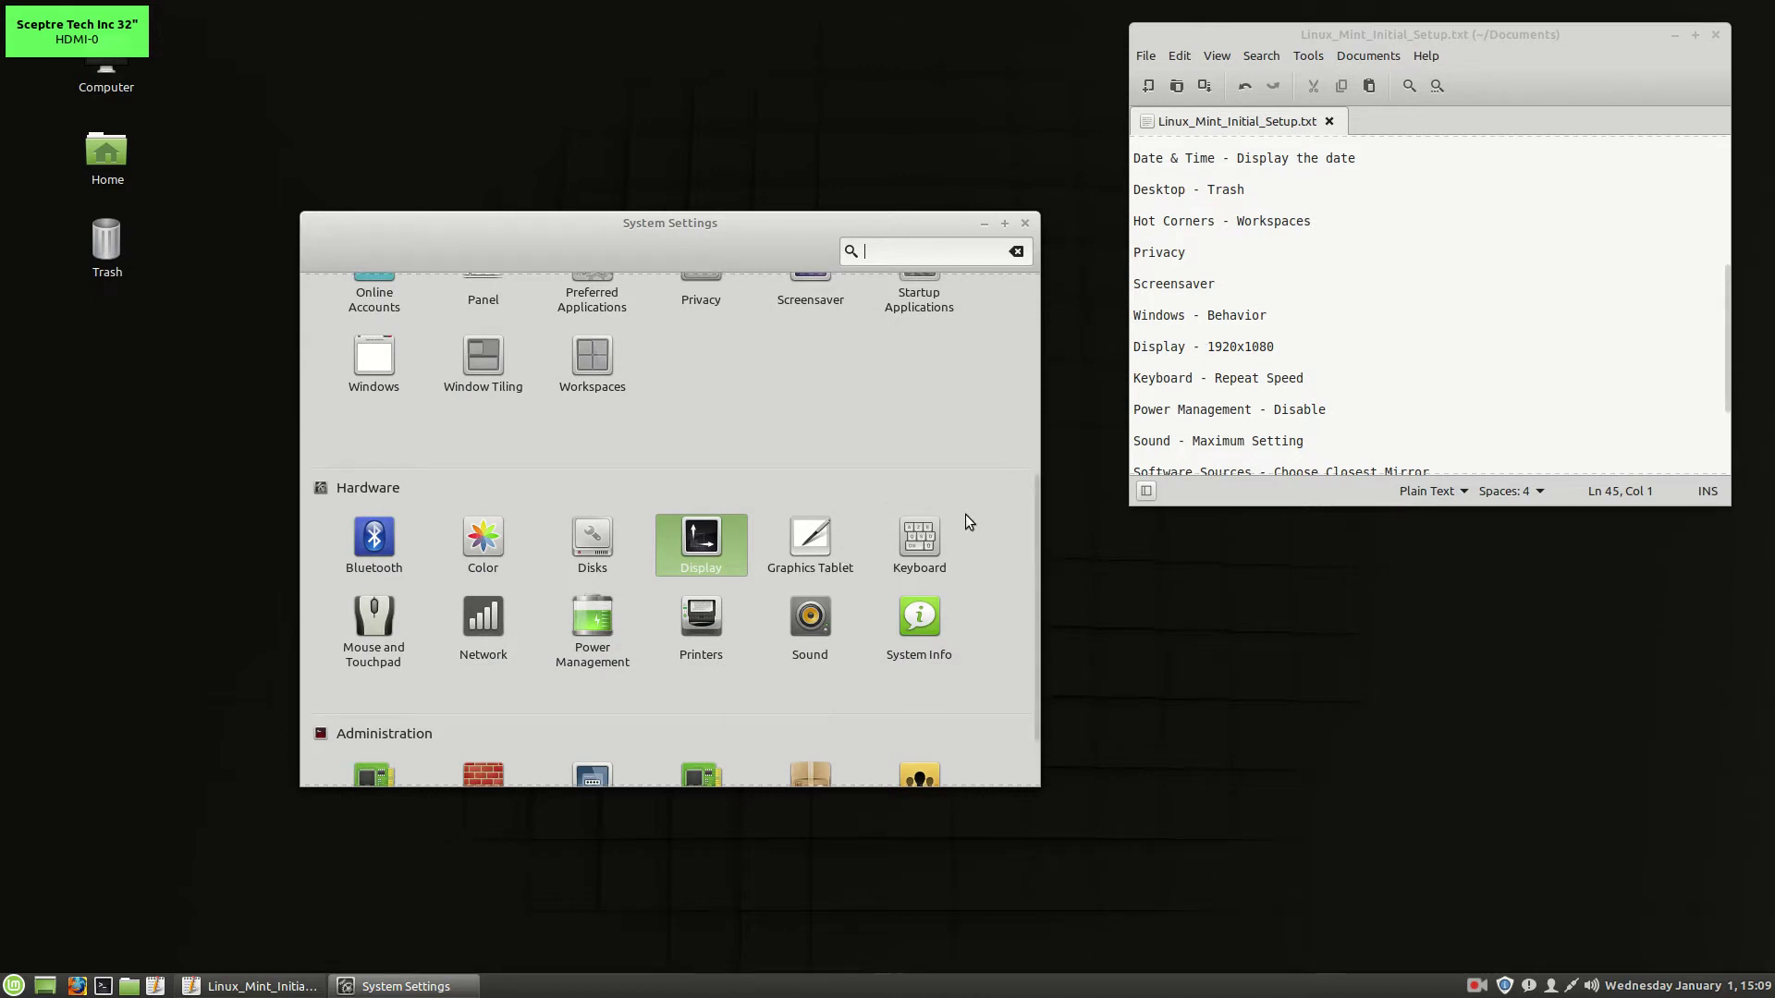
Step: In the Keyboard typing settings, set the key repeat speed to the fastest value and return to the settings overview
{"action": "left_click", "coordinate": [918, 543]}
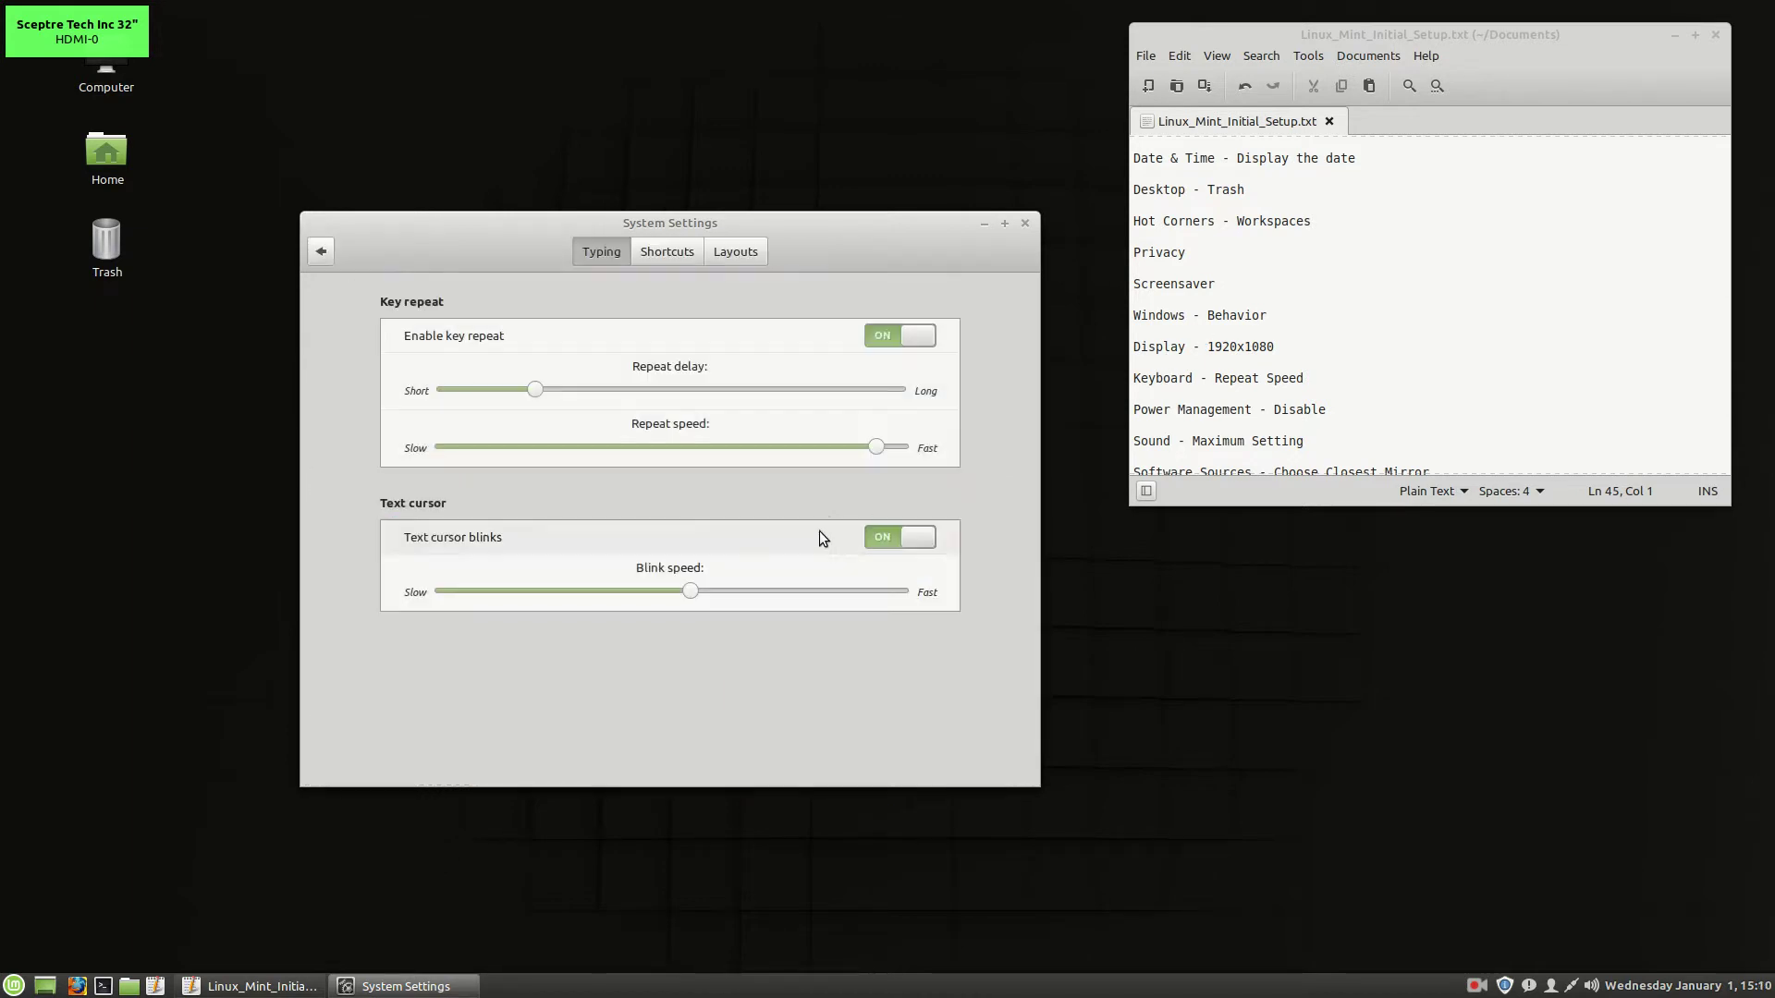
{"action": "left_click", "coordinate": [889, 447]}
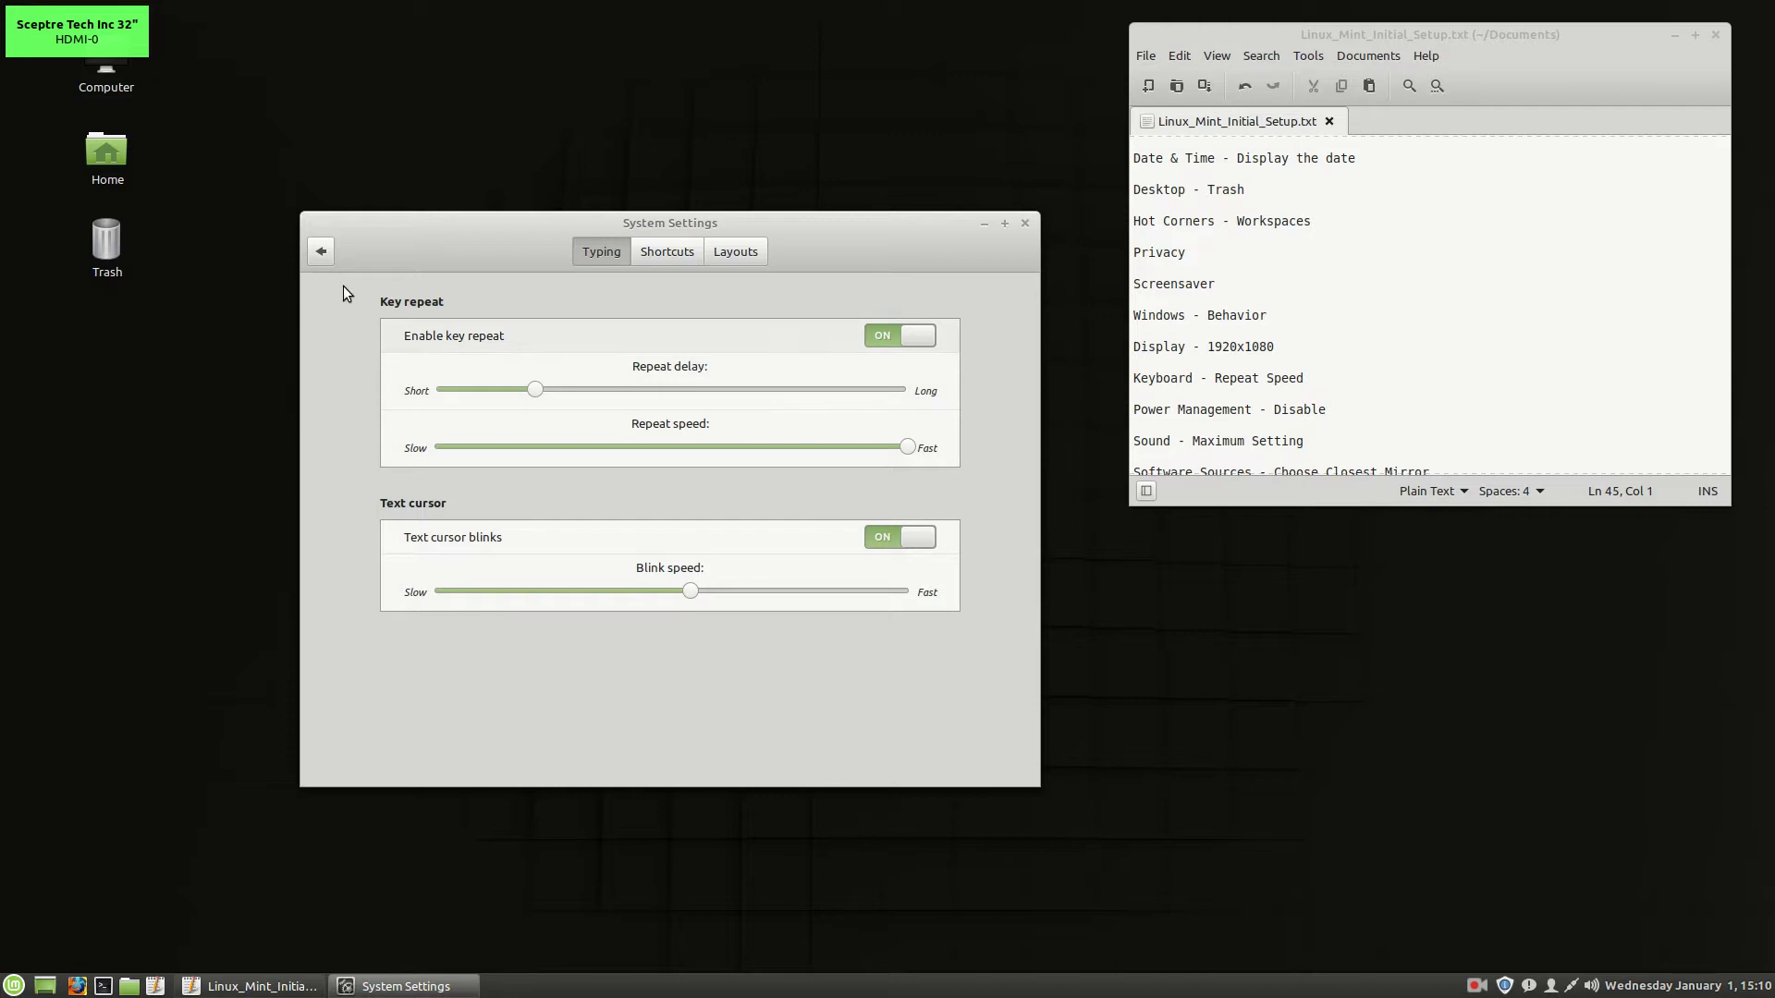
{"action": "left_click", "coordinate": [321, 250]}
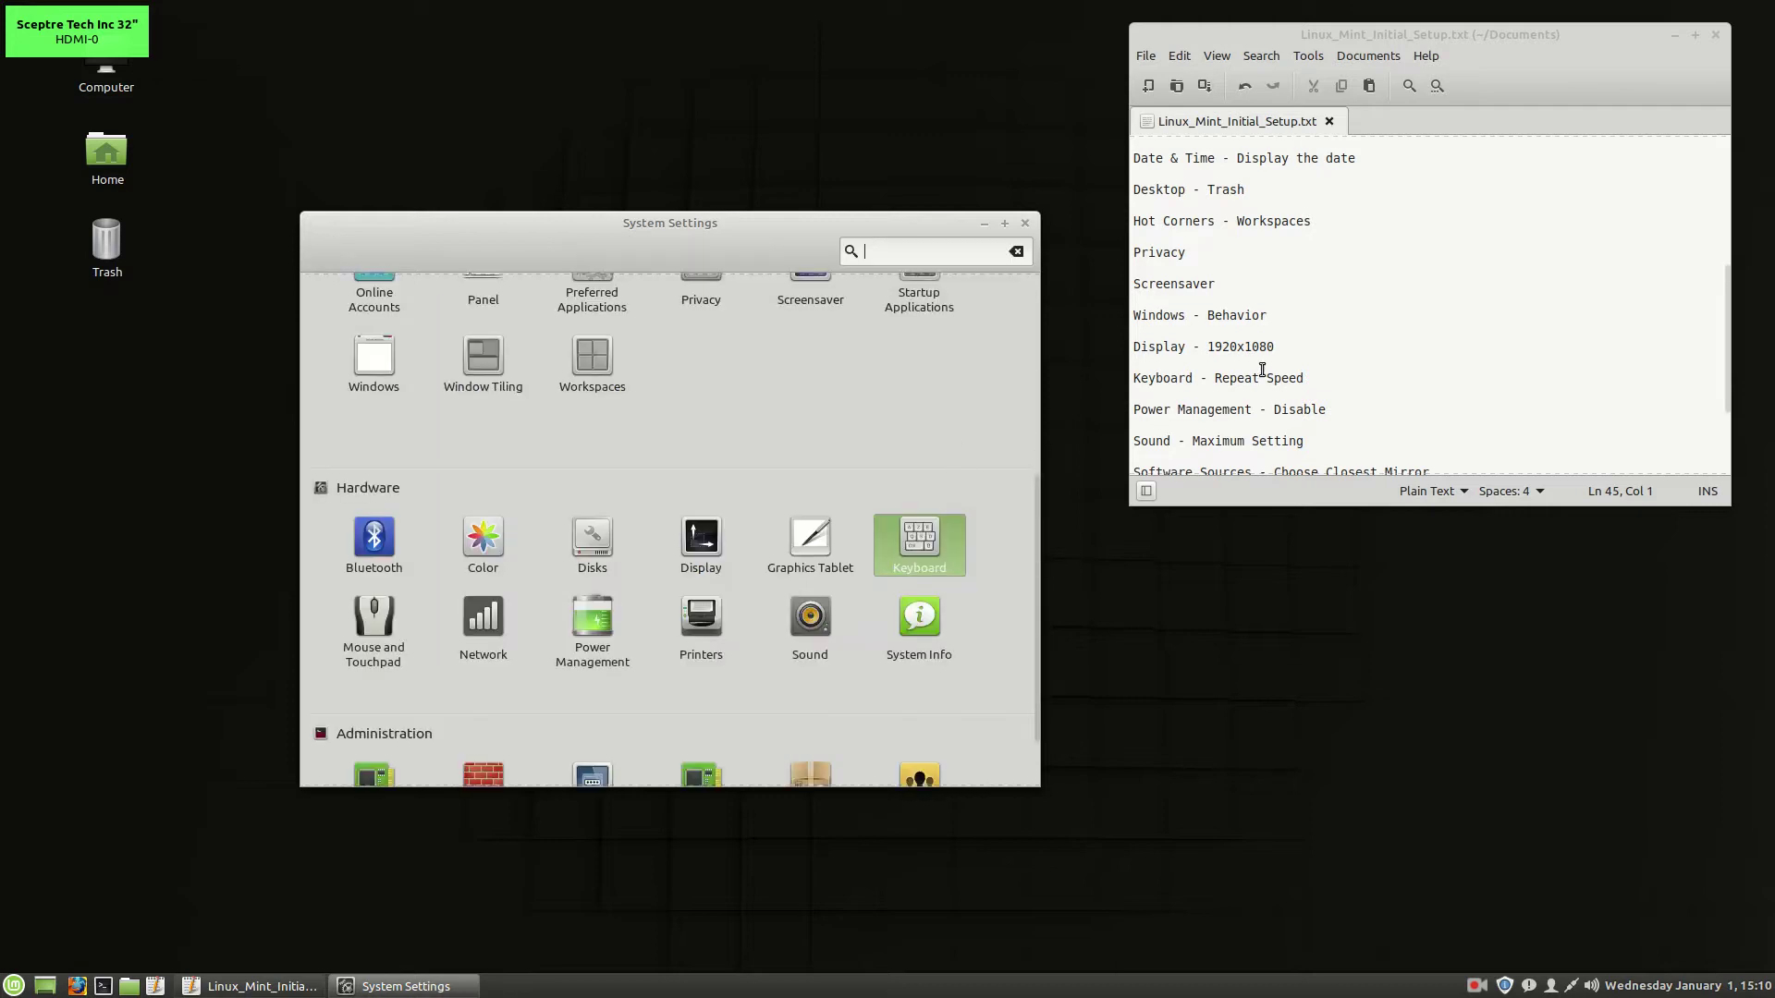
Step: Review the screen turn-off and power button options in the Power Management settings, and return to the settings overview
{"action": "scroll", "coordinate": [1262, 370], "scroll_direction": "down", "scroll_amount": 1}
{"action": "scroll", "coordinate": [1259, 372], "scroll_direction": "down", "scroll_amount": 3}
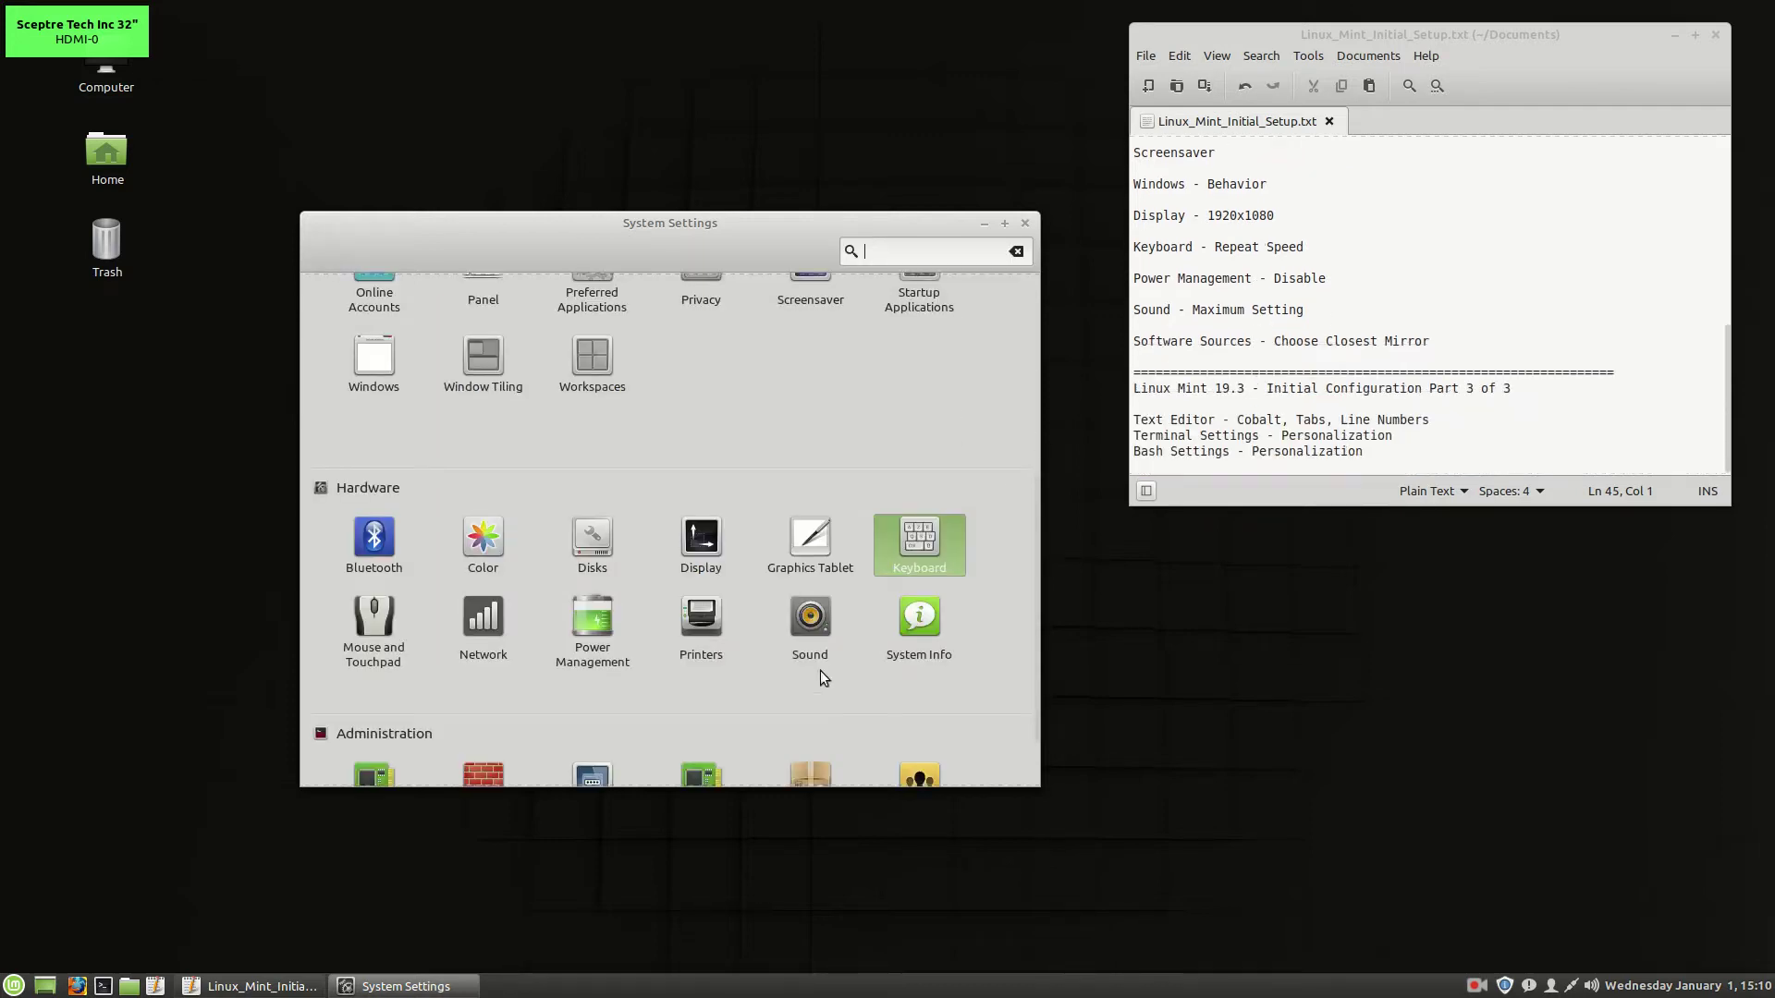
{"action": "left_click", "coordinate": [596, 631]}
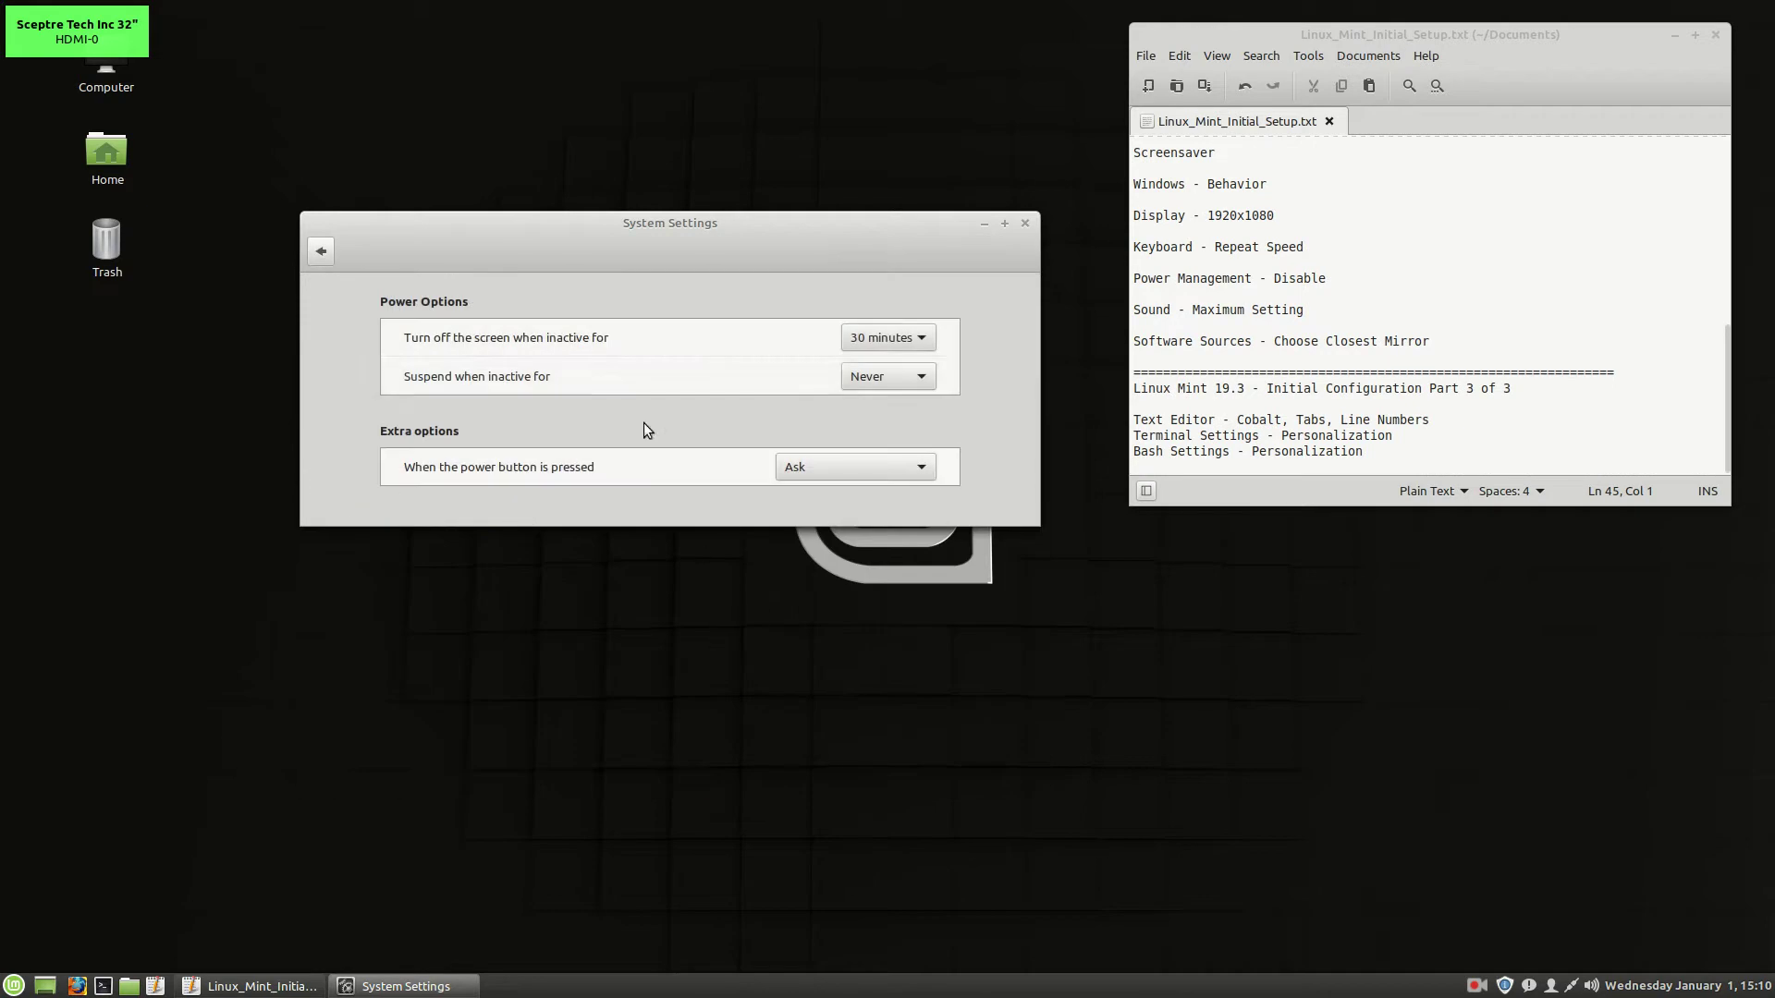
{"action": "left_click", "coordinate": [883, 338]}
{"action": "left_click", "coordinate": [866, 466]}
{"action": "left_click", "coordinate": [325, 255]}
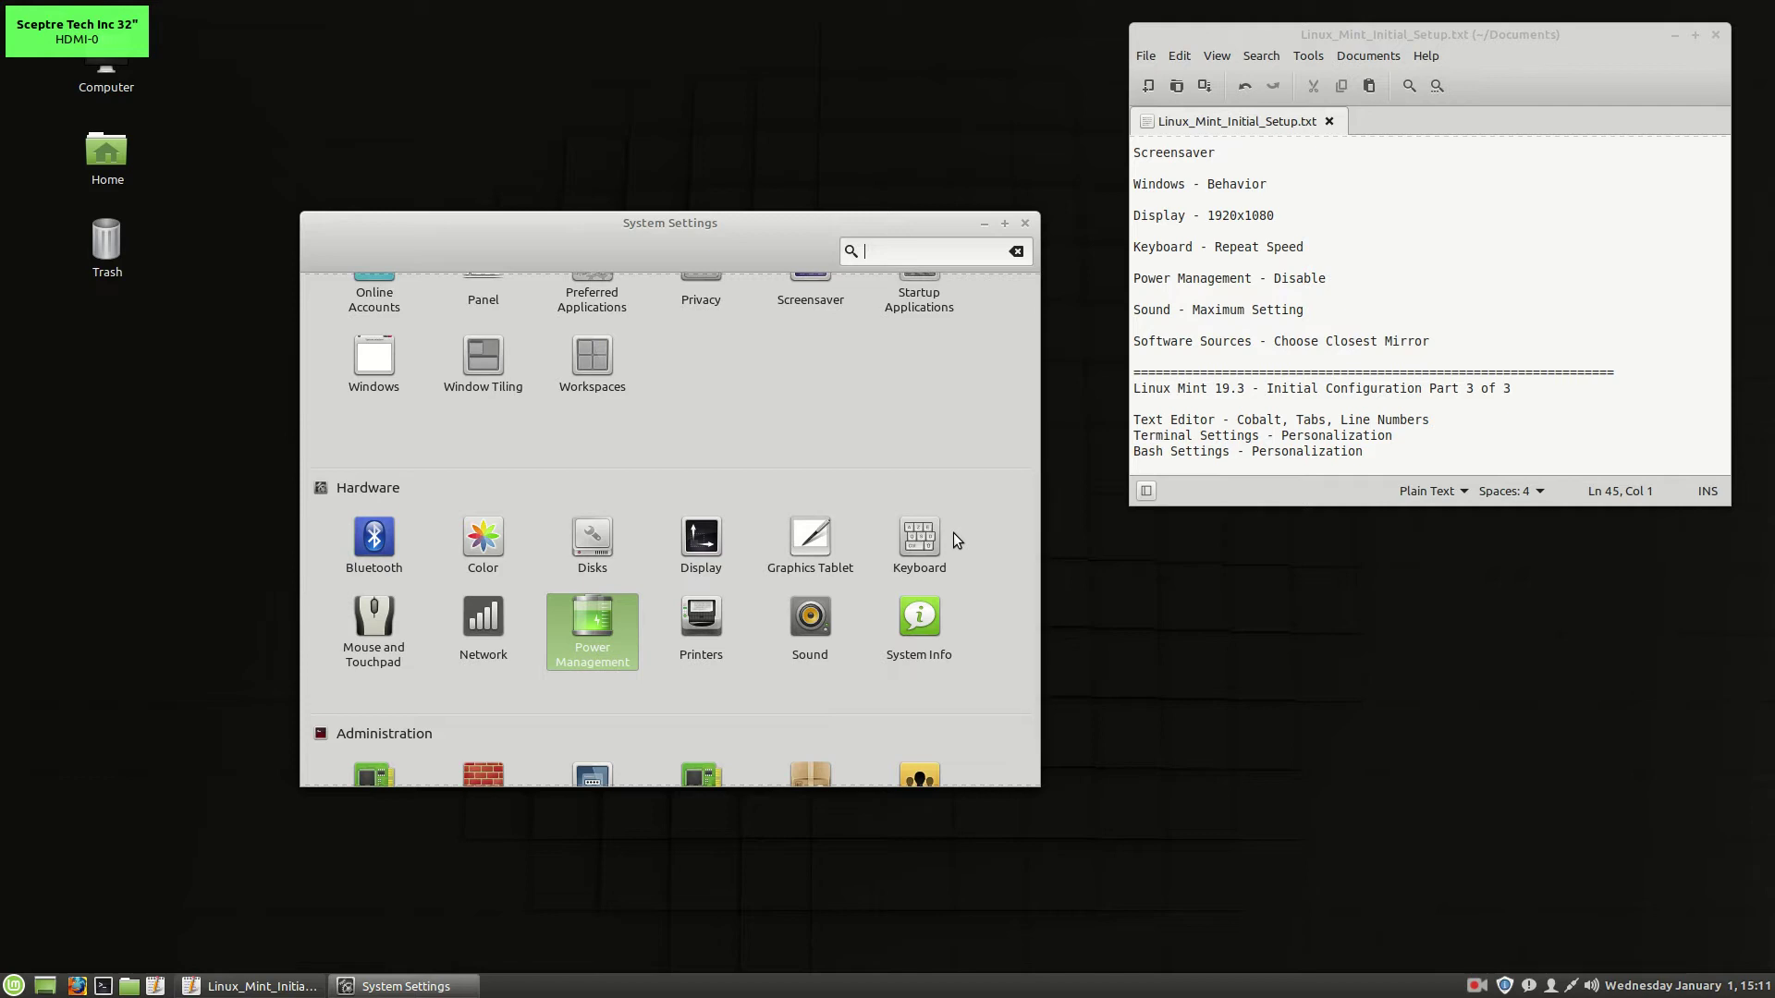
Step: Set the maximum volume amplification to 150% in the Sound settings, check the output volume, and return to the settings overview
{"action": "scroll", "coordinate": [962, 539], "scroll_direction": "down", "scroll_amount": 2}
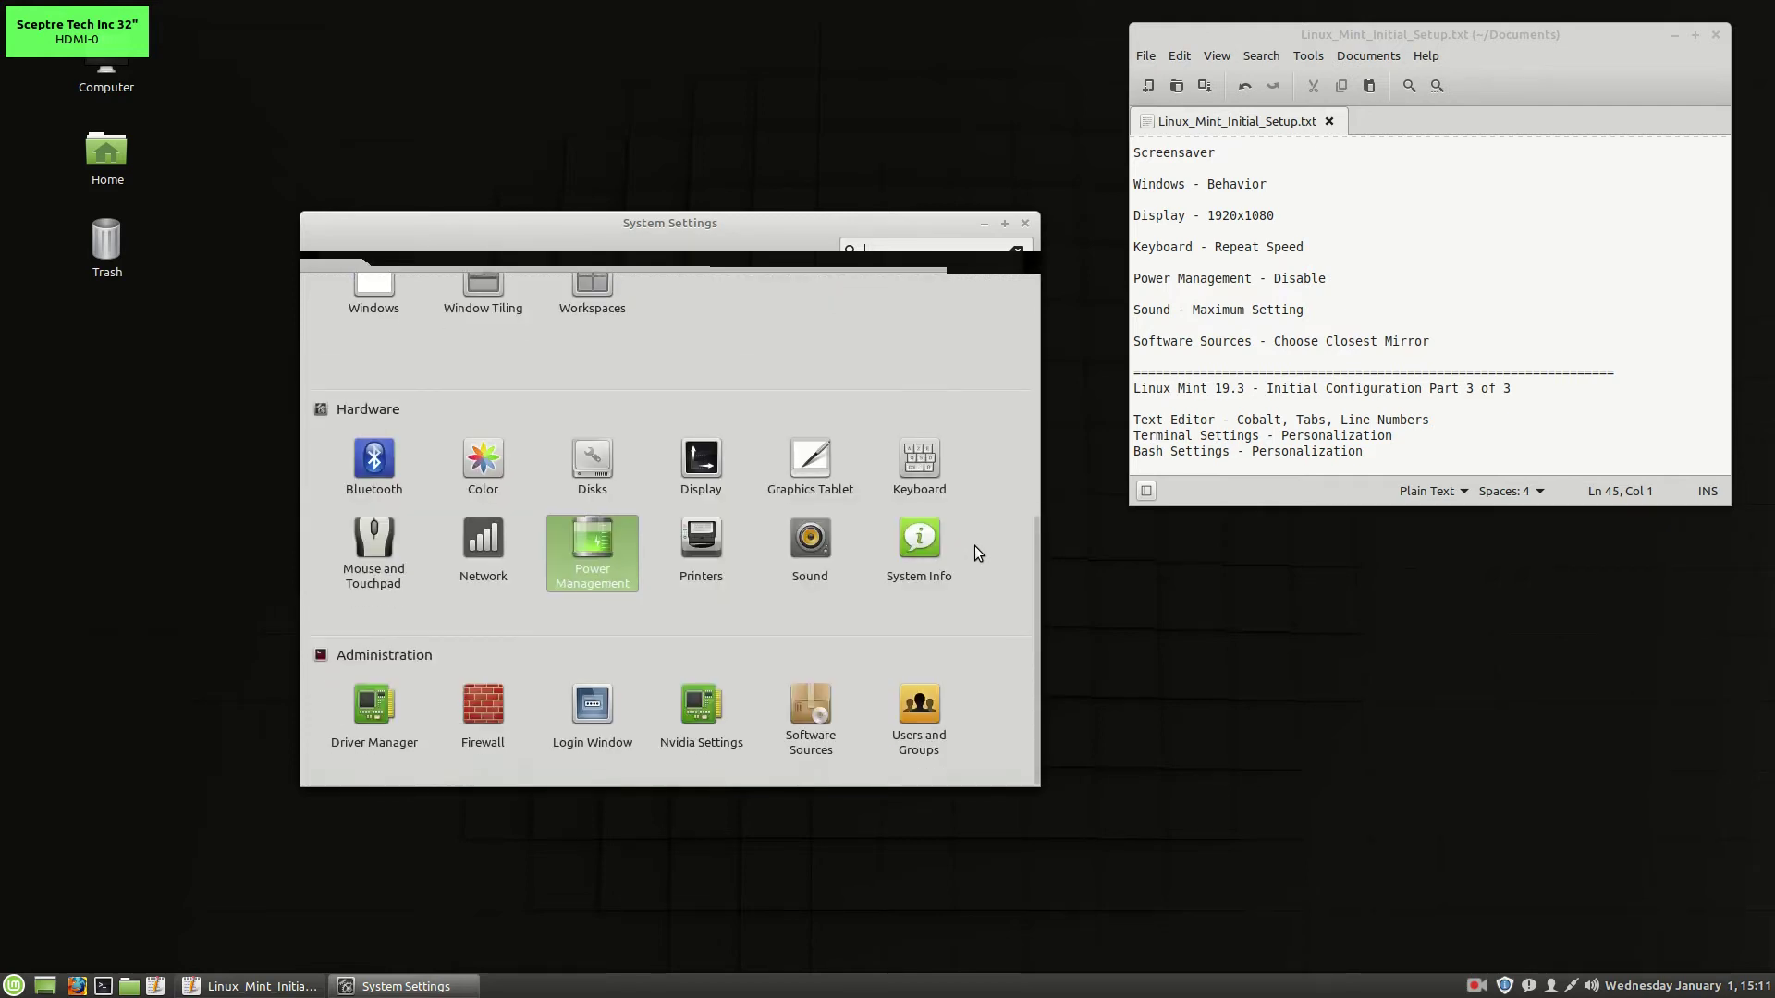
{"action": "left_click", "coordinate": [810, 540]}
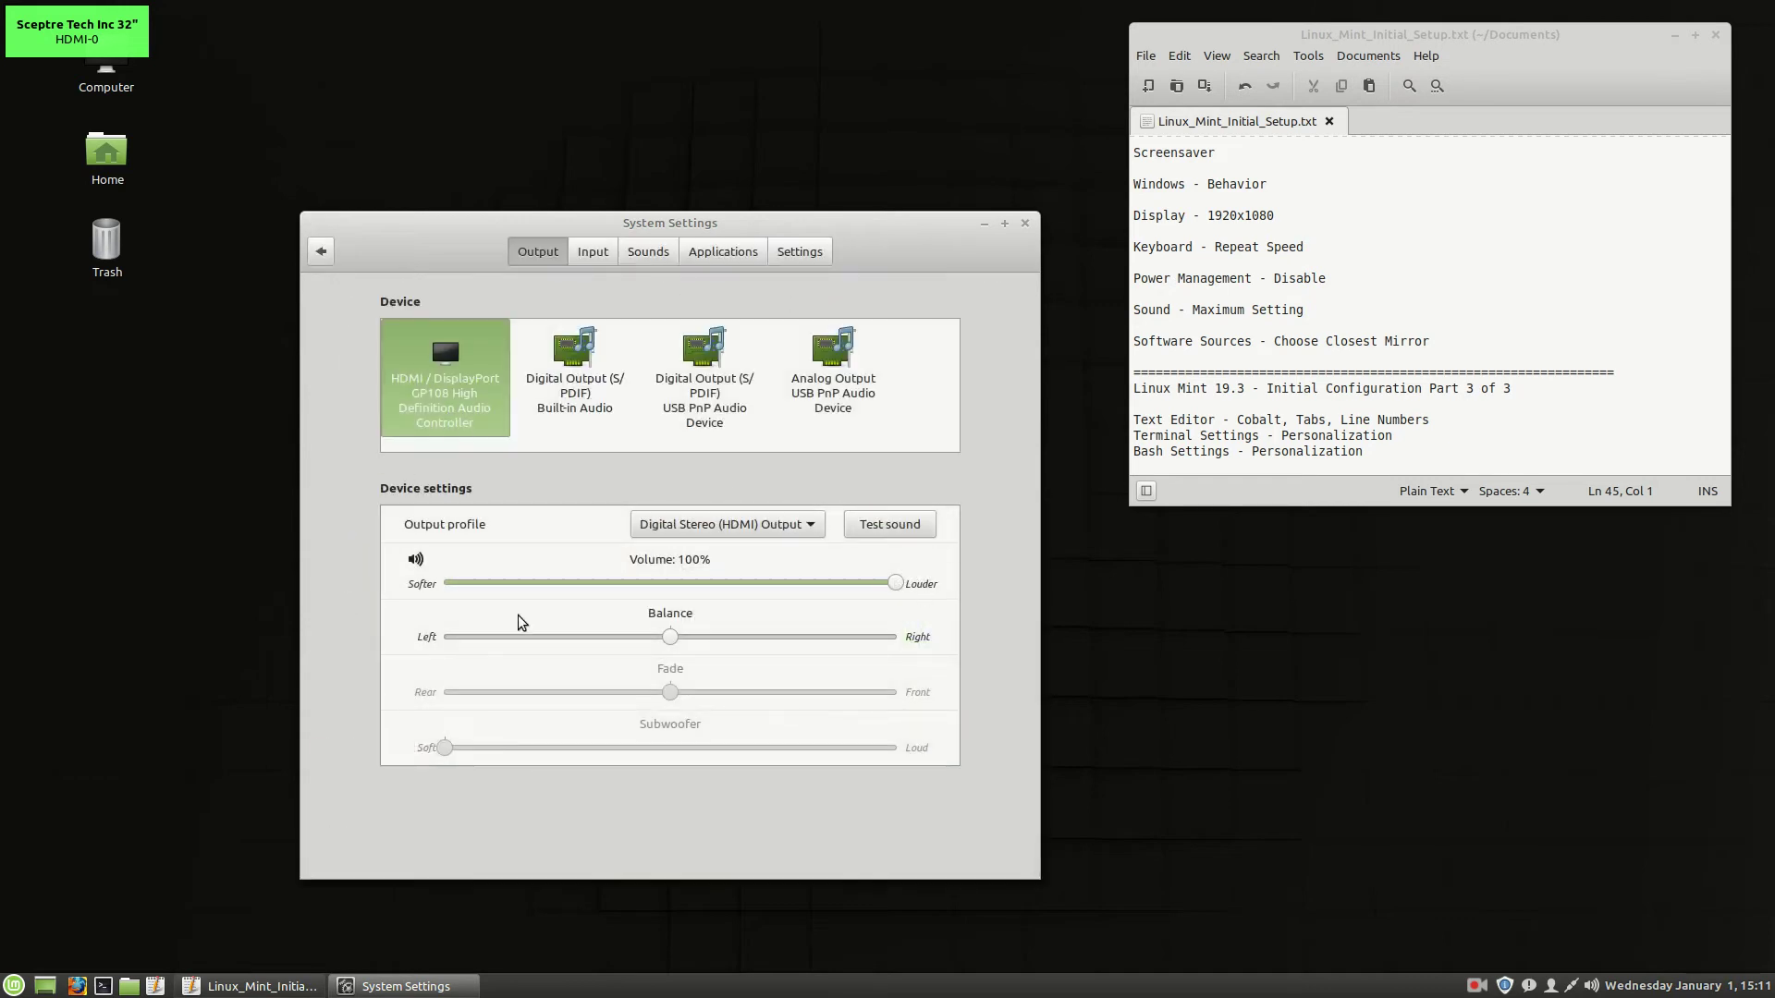
{"action": "left_click", "coordinate": [801, 268]}
{"action": "left_click_drag", "start_coordinate": [764, 359], "coordinate": [906, 355]}
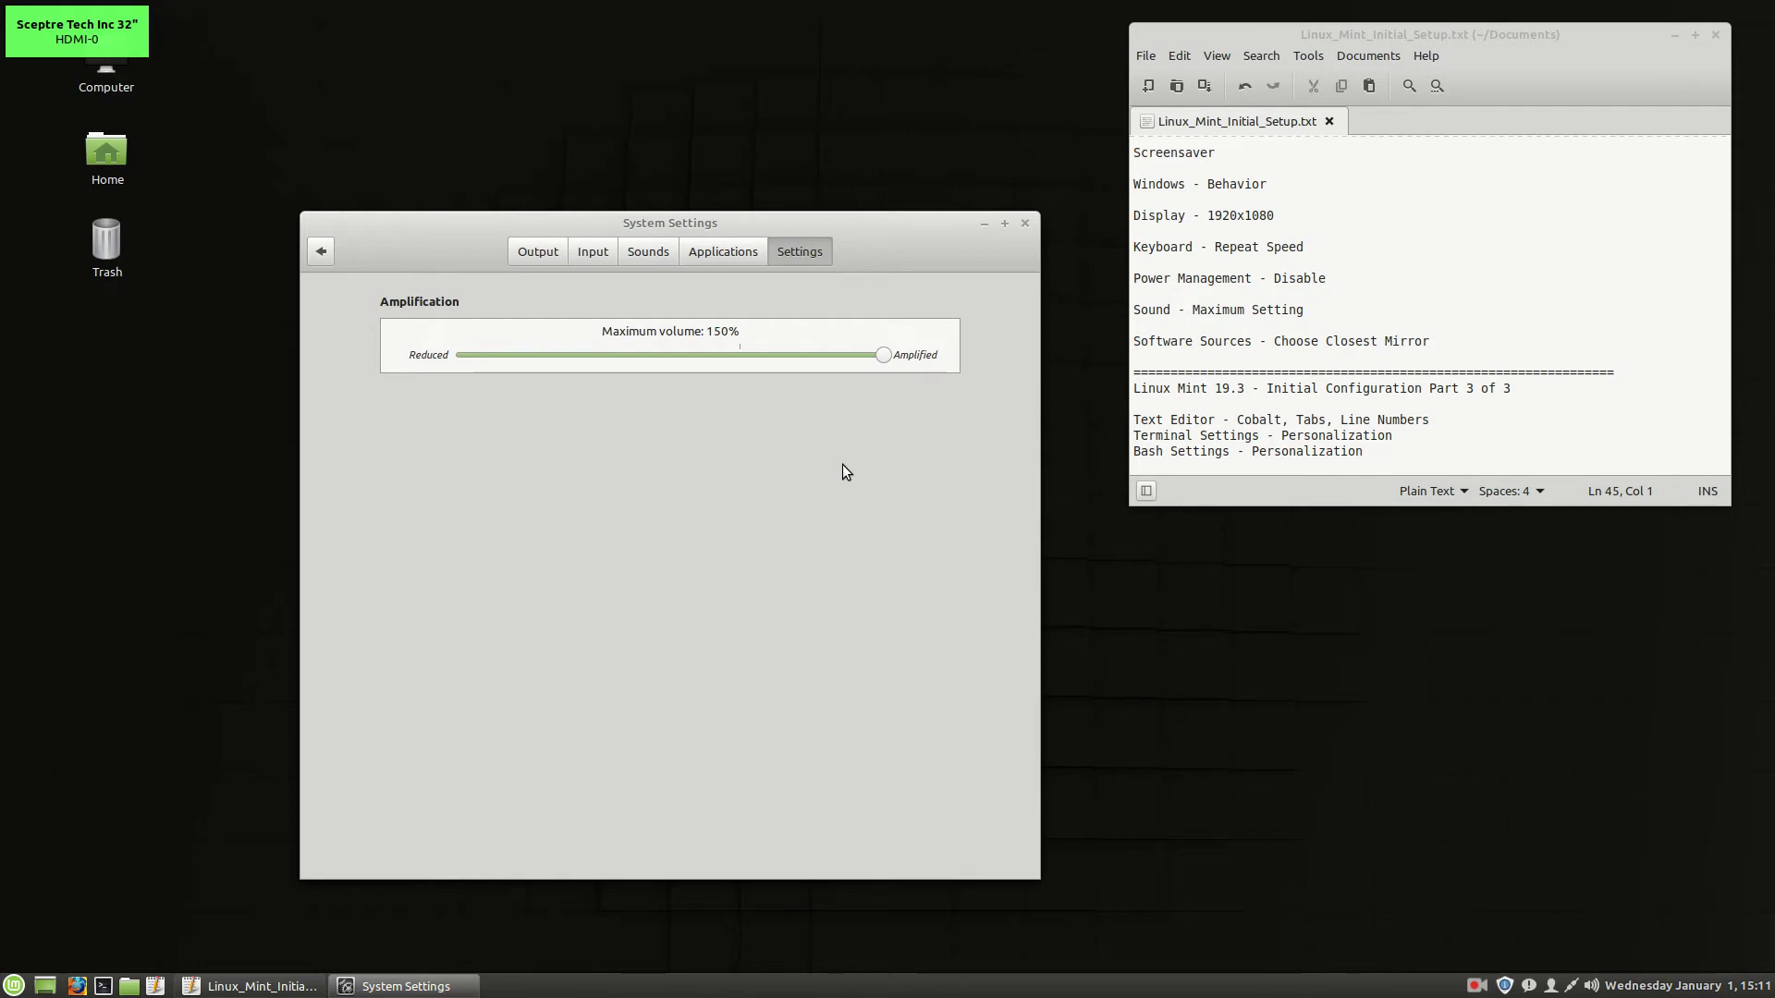
{"action": "left_click", "coordinate": [535, 251]}
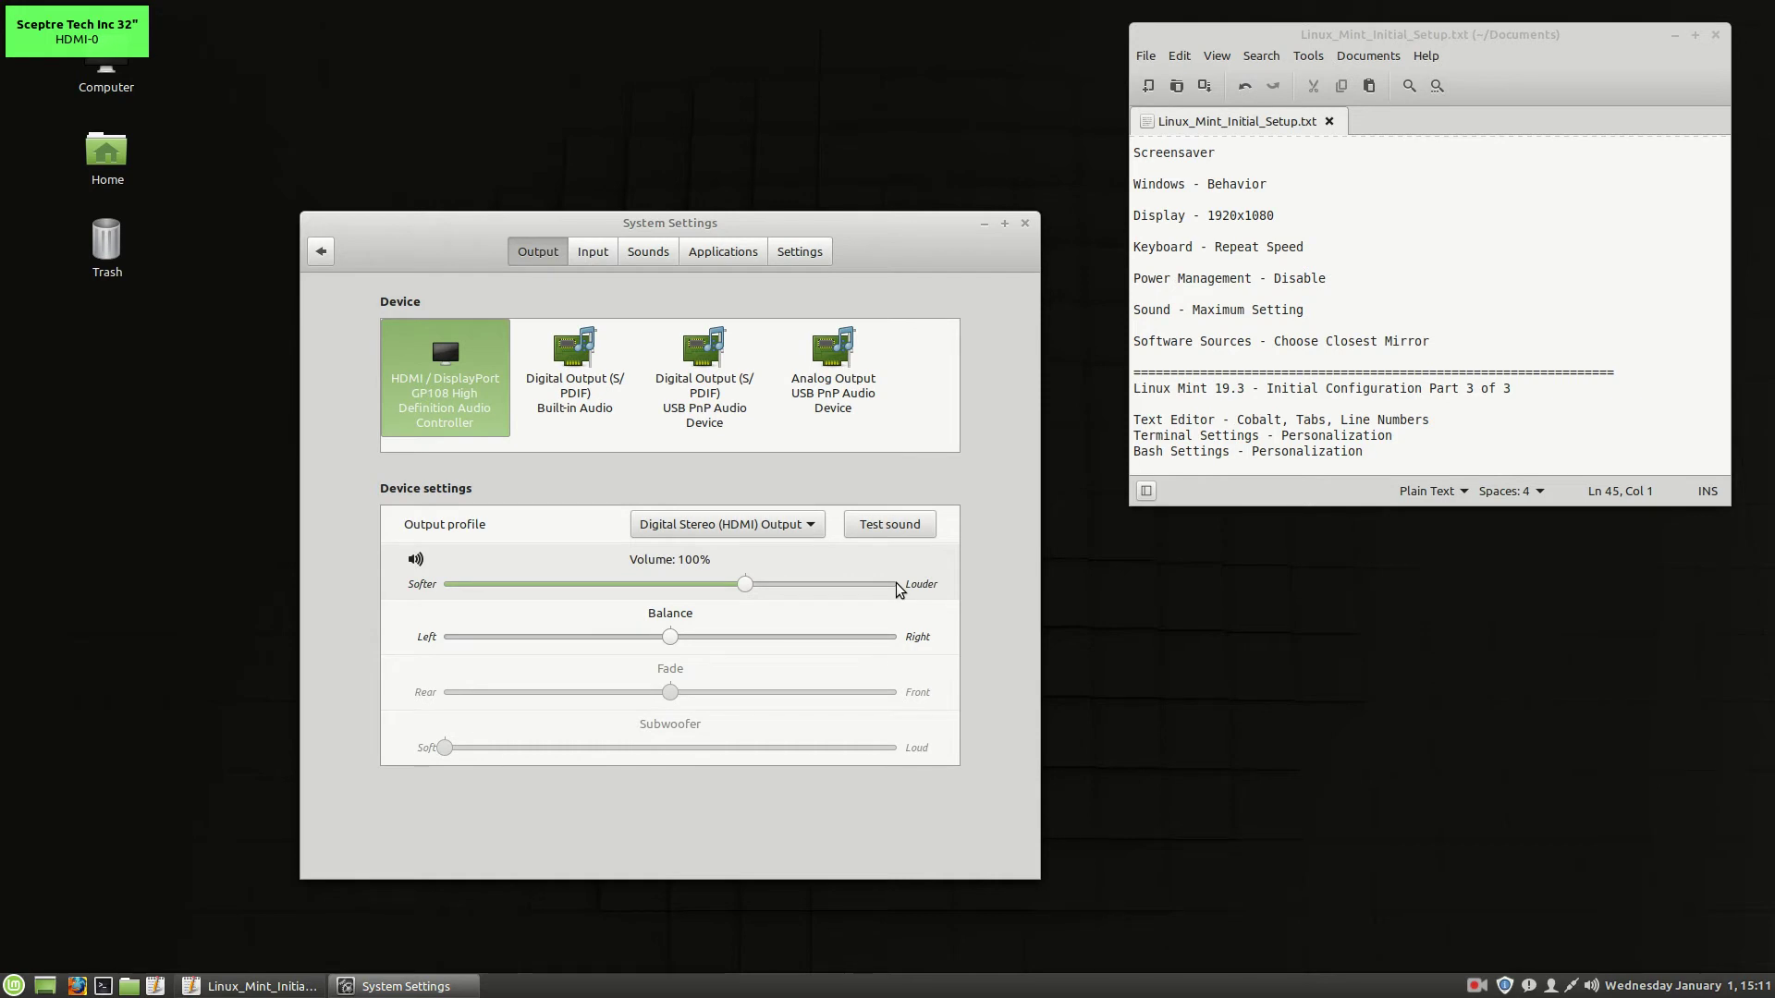
{"action": "left_click", "coordinate": [323, 254]}
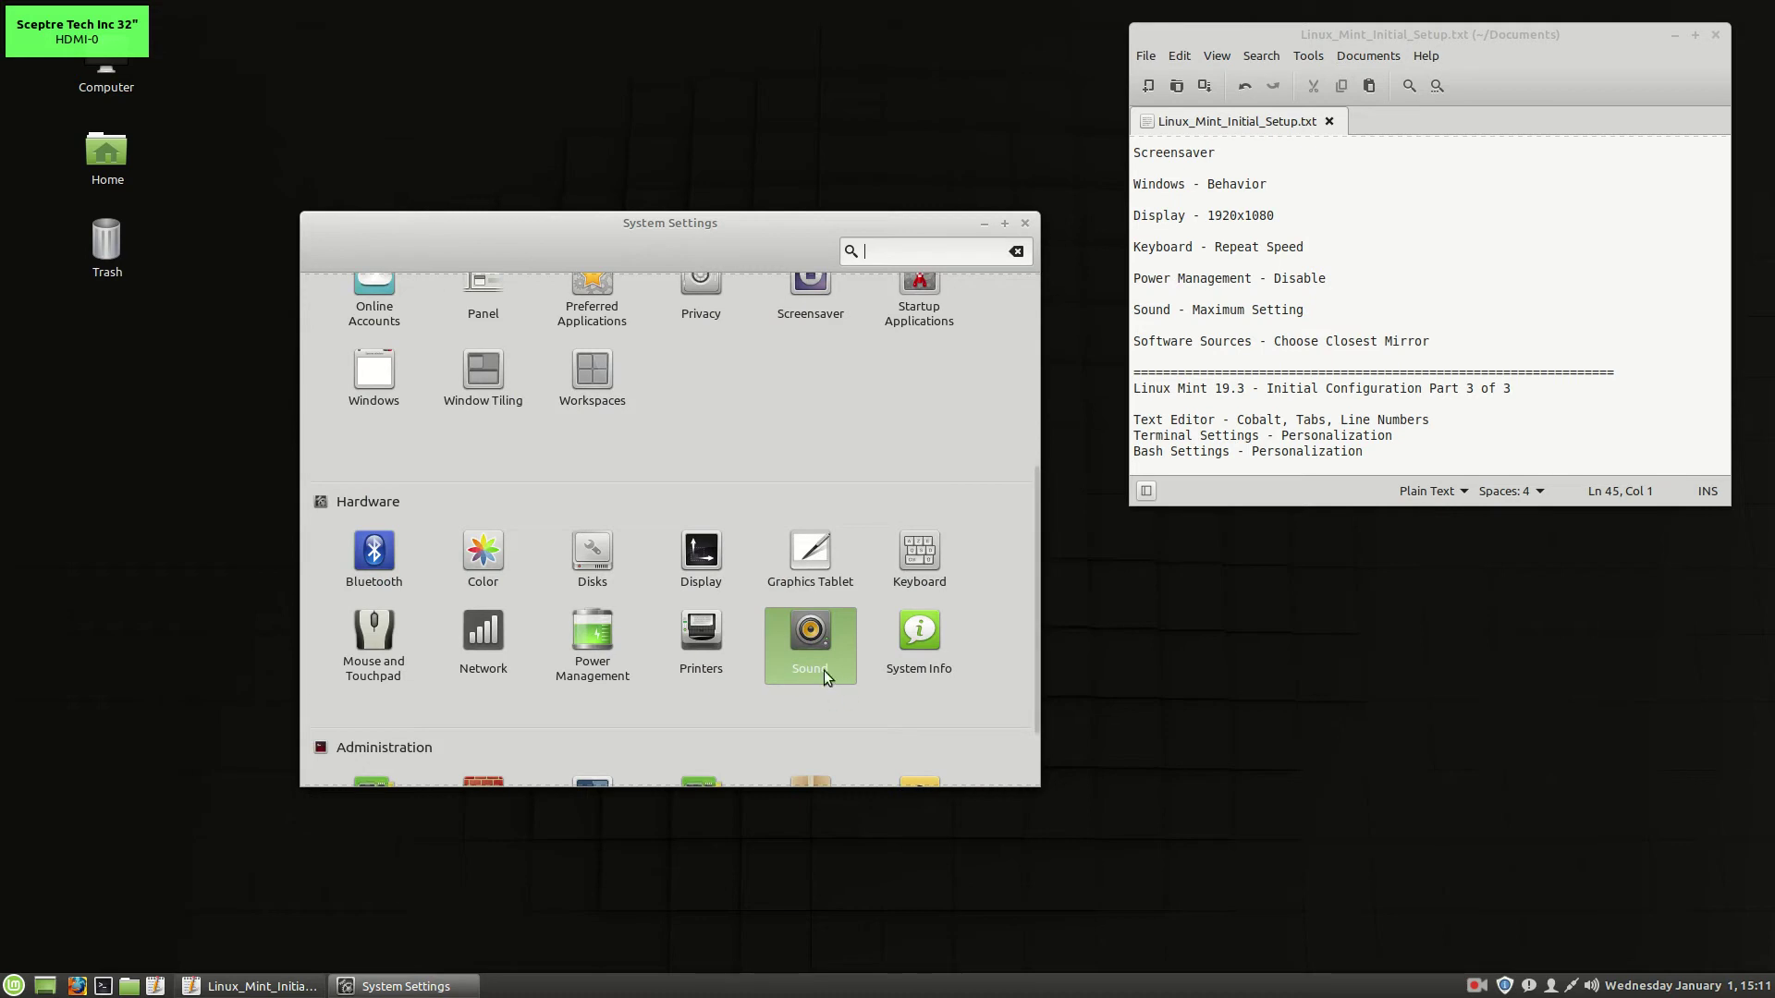
Step: Open Software Sources from the Administration settings and authenticate with the account password
{"action": "scroll", "coordinate": [786, 536], "scroll_direction": "down", "scroll_amount": 2}
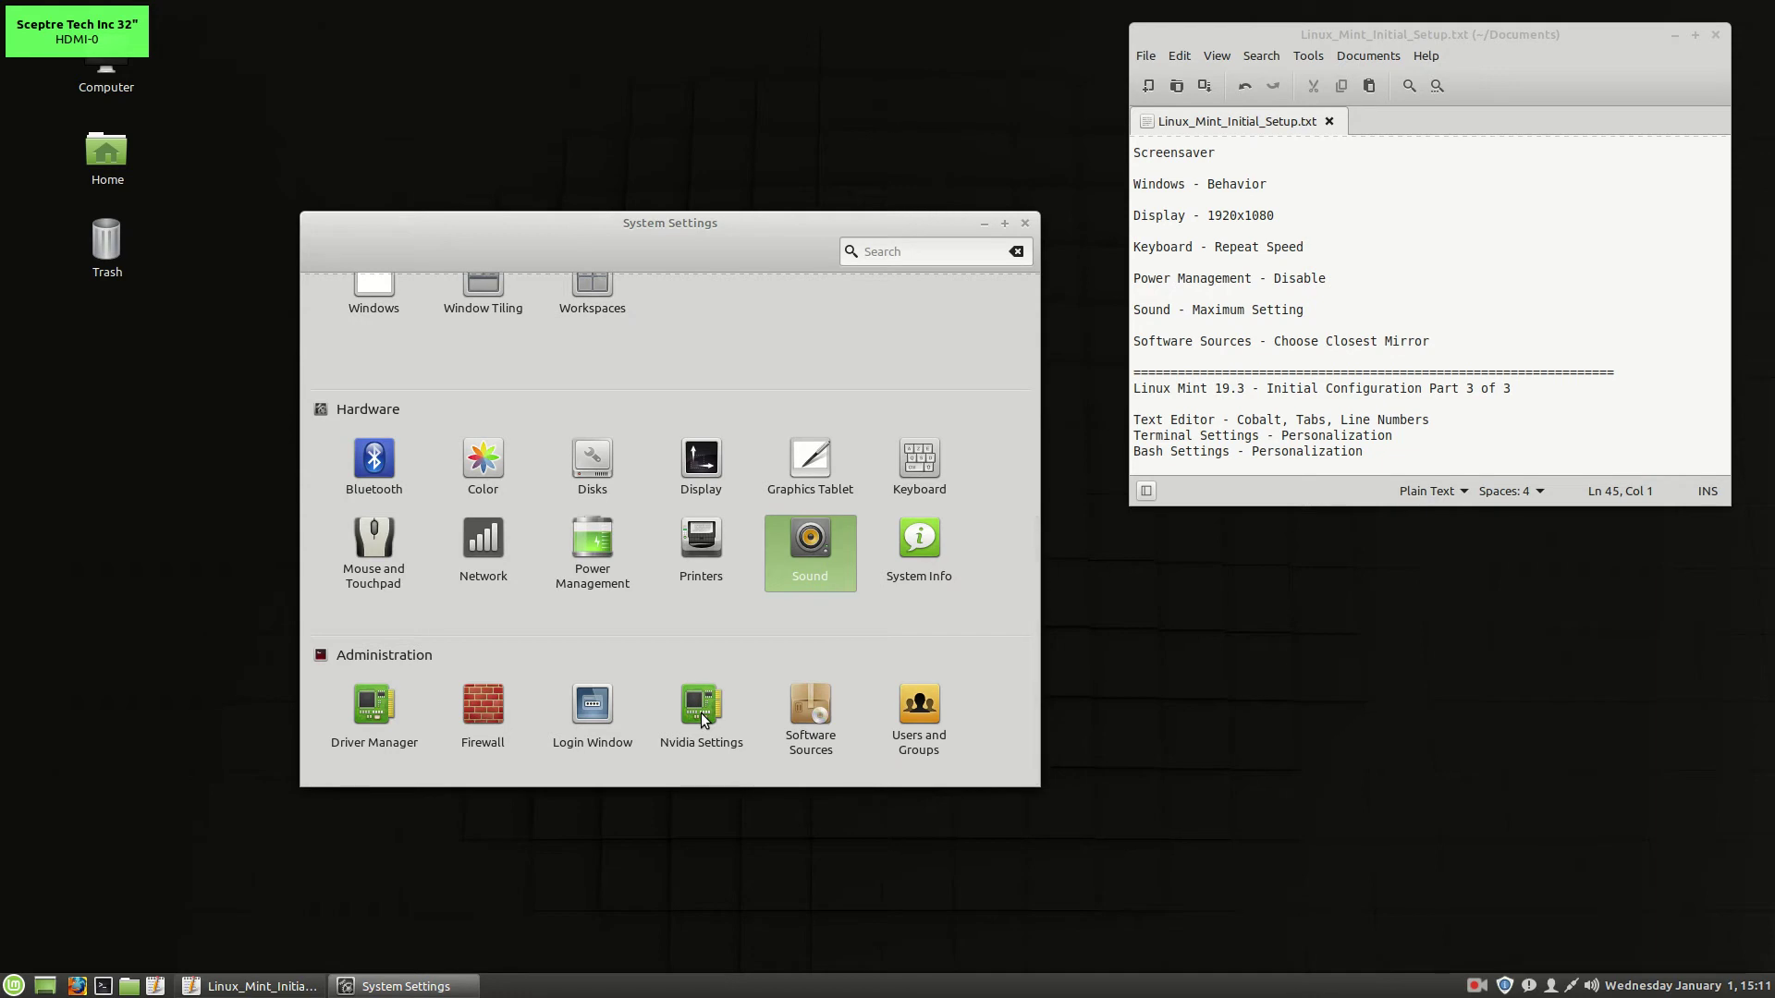
{"action": "left_click", "coordinate": [814, 702]}
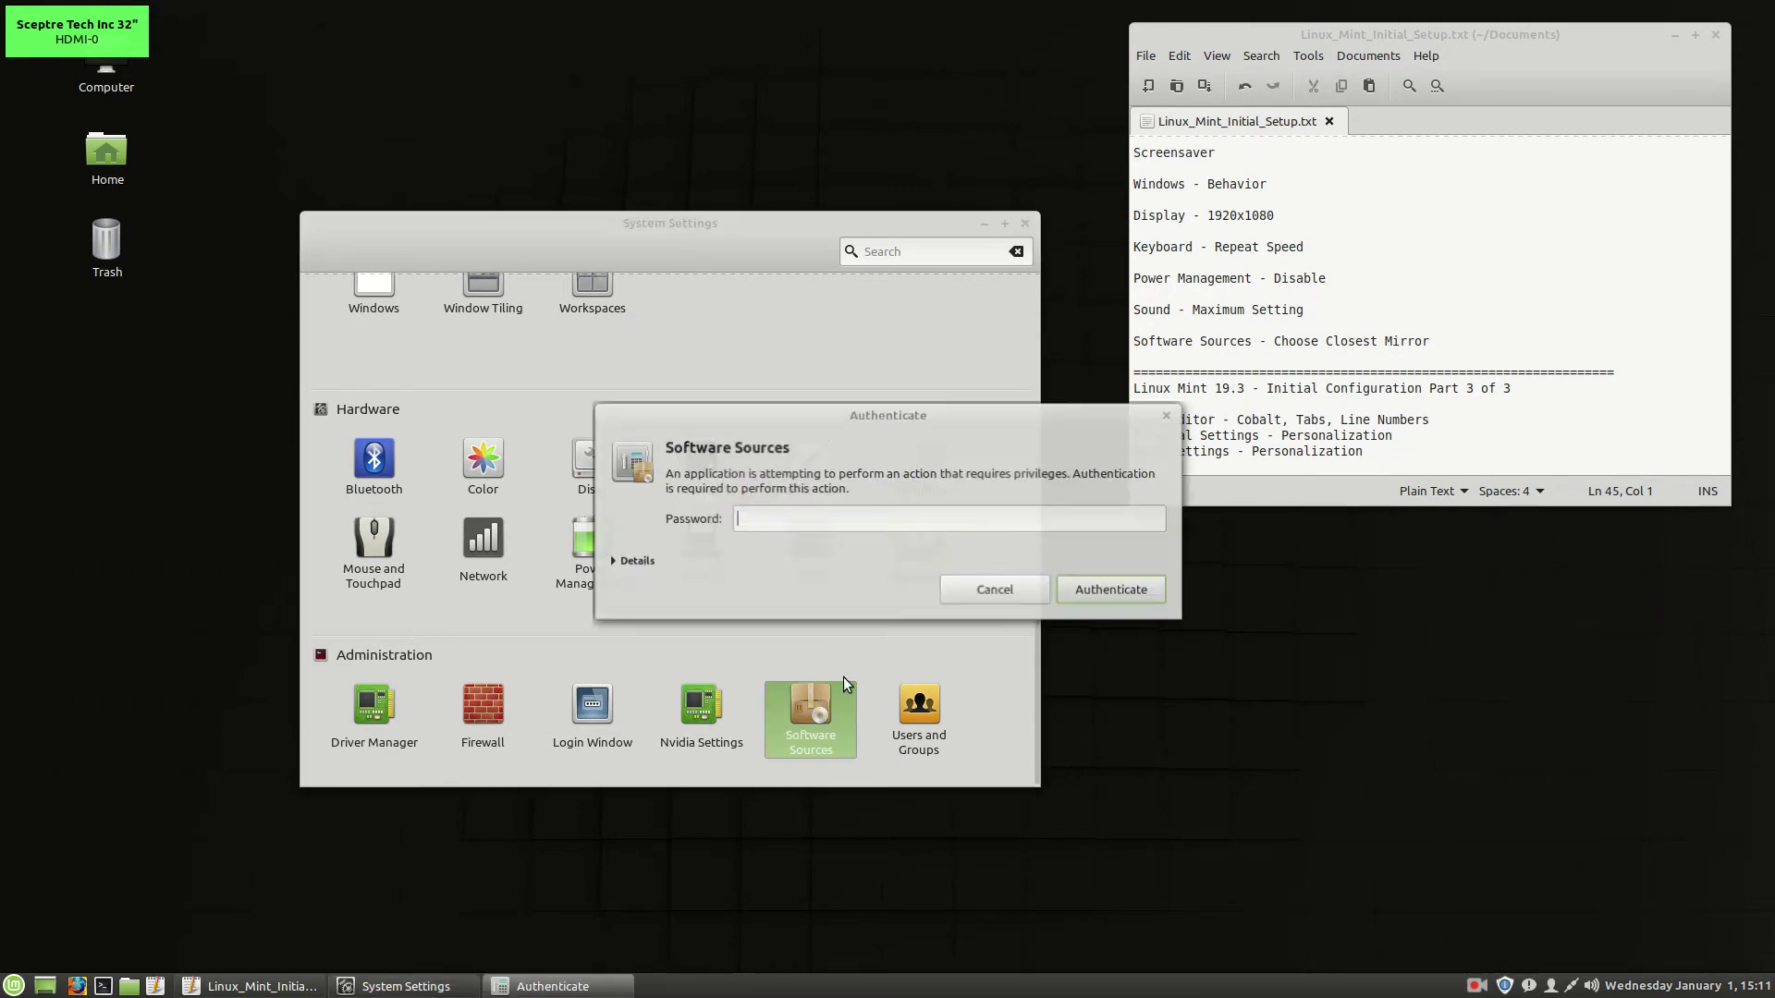
{"action": "type", "text": "•••••••"}
{"action": "key", "text": "BackSpace"}
{"action": "key", "text": "BackSpace"}
{"action": "key", "text": "BackSpace"}
{"action": "key", "text": "BackSpace"}
{"action": "key", "text": "BackSpace"}
{"action": "key", "text": "BackSpace"}
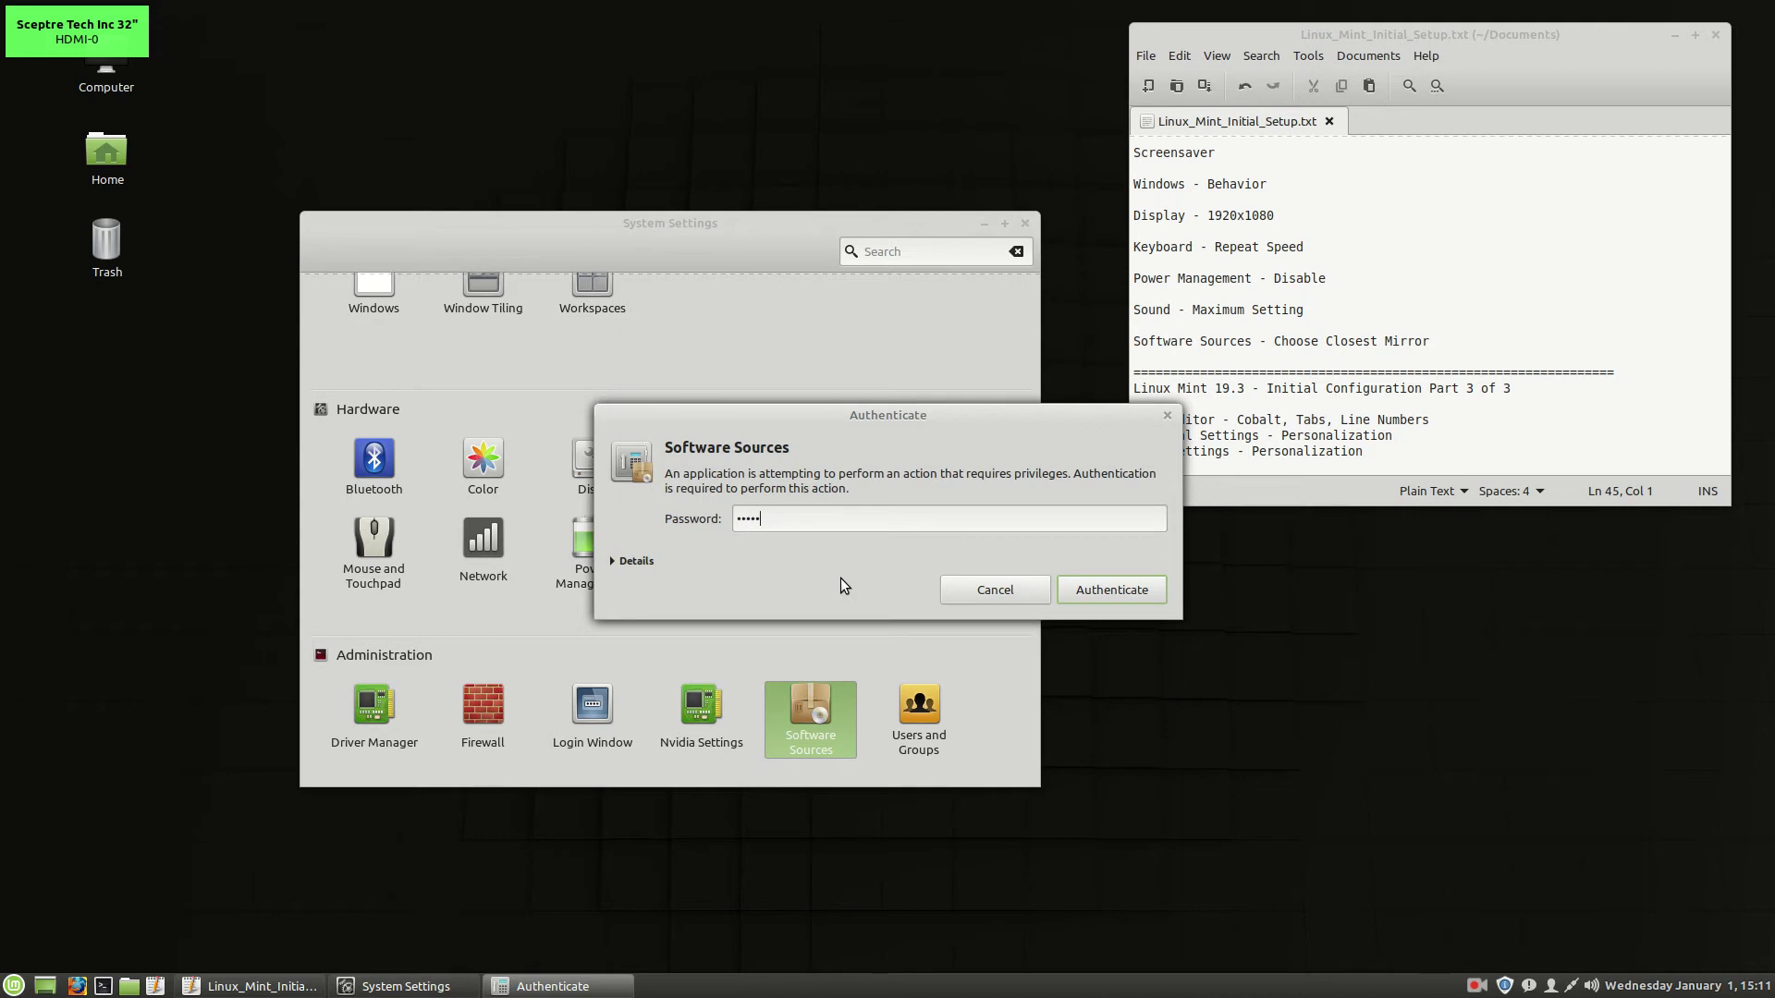
{"action": "type", "text": "••••••"}
{"action": "key", "text": "Return"}
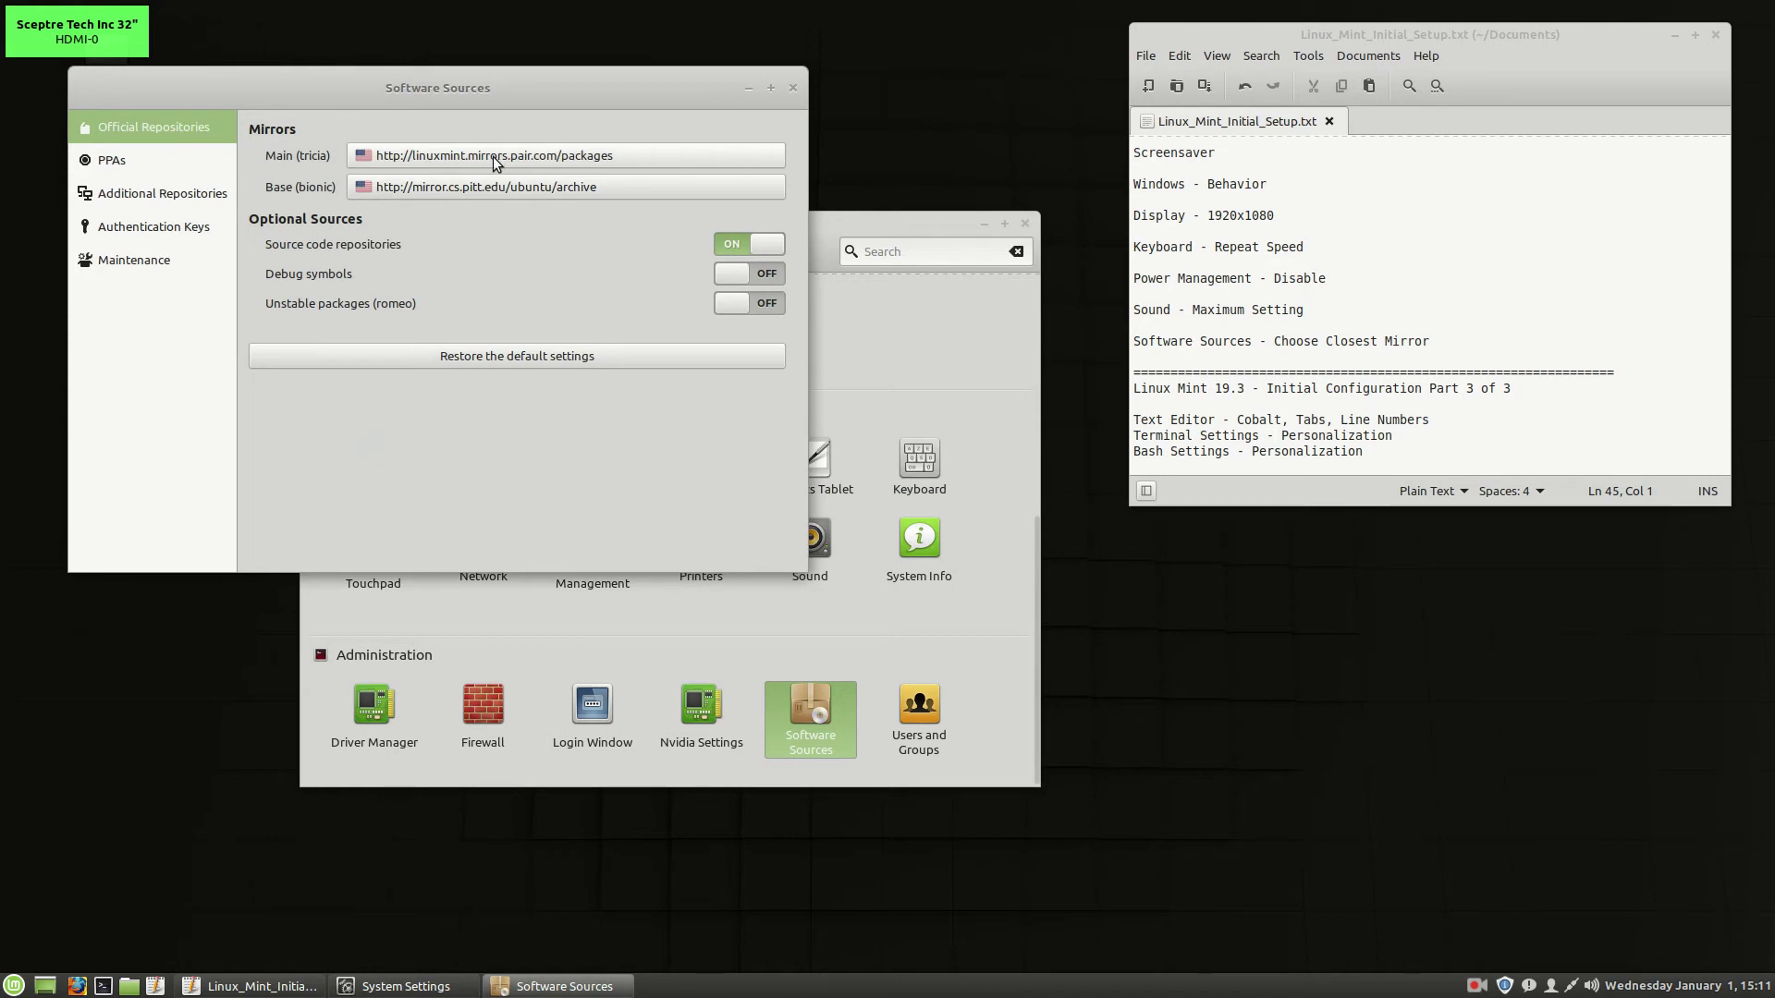
Step: Switch the main (tricia) mirror to EvoWise CDN, keeping the current base (bionic) mirror, and update the APT cache before closing Software Sources
{"action": "left_click", "coordinate": [496, 157]}
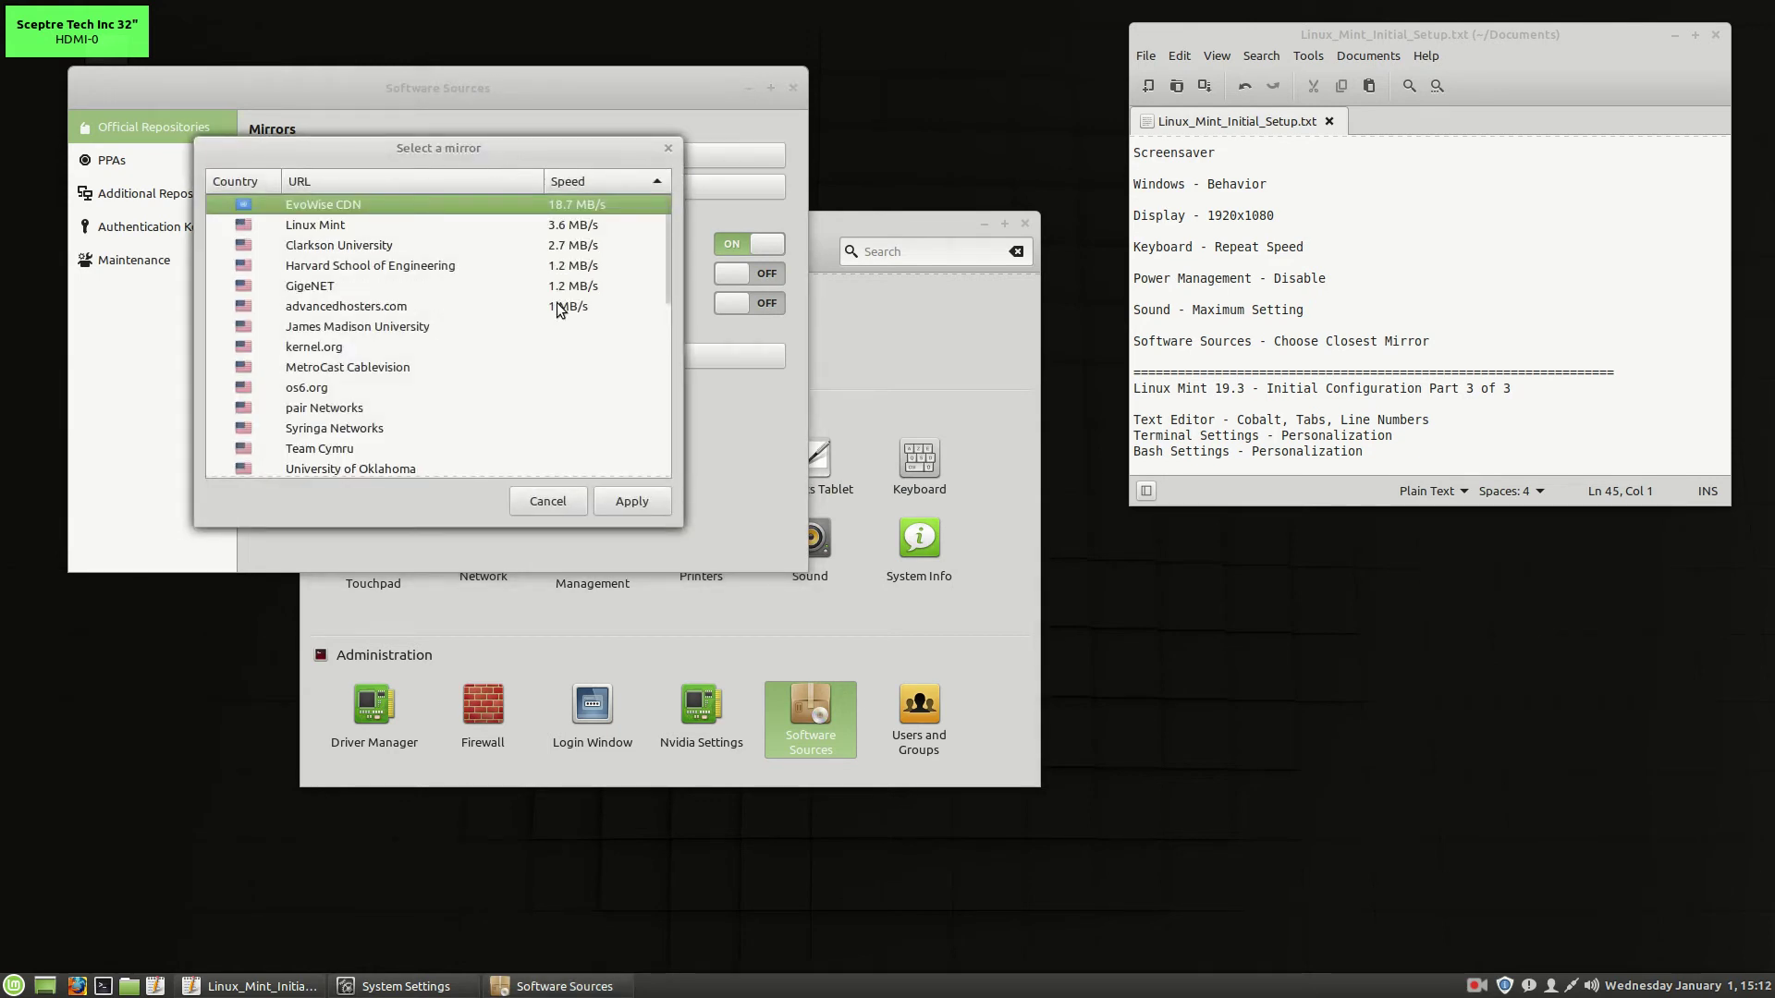
{"action": "left_click", "coordinate": [625, 499]}
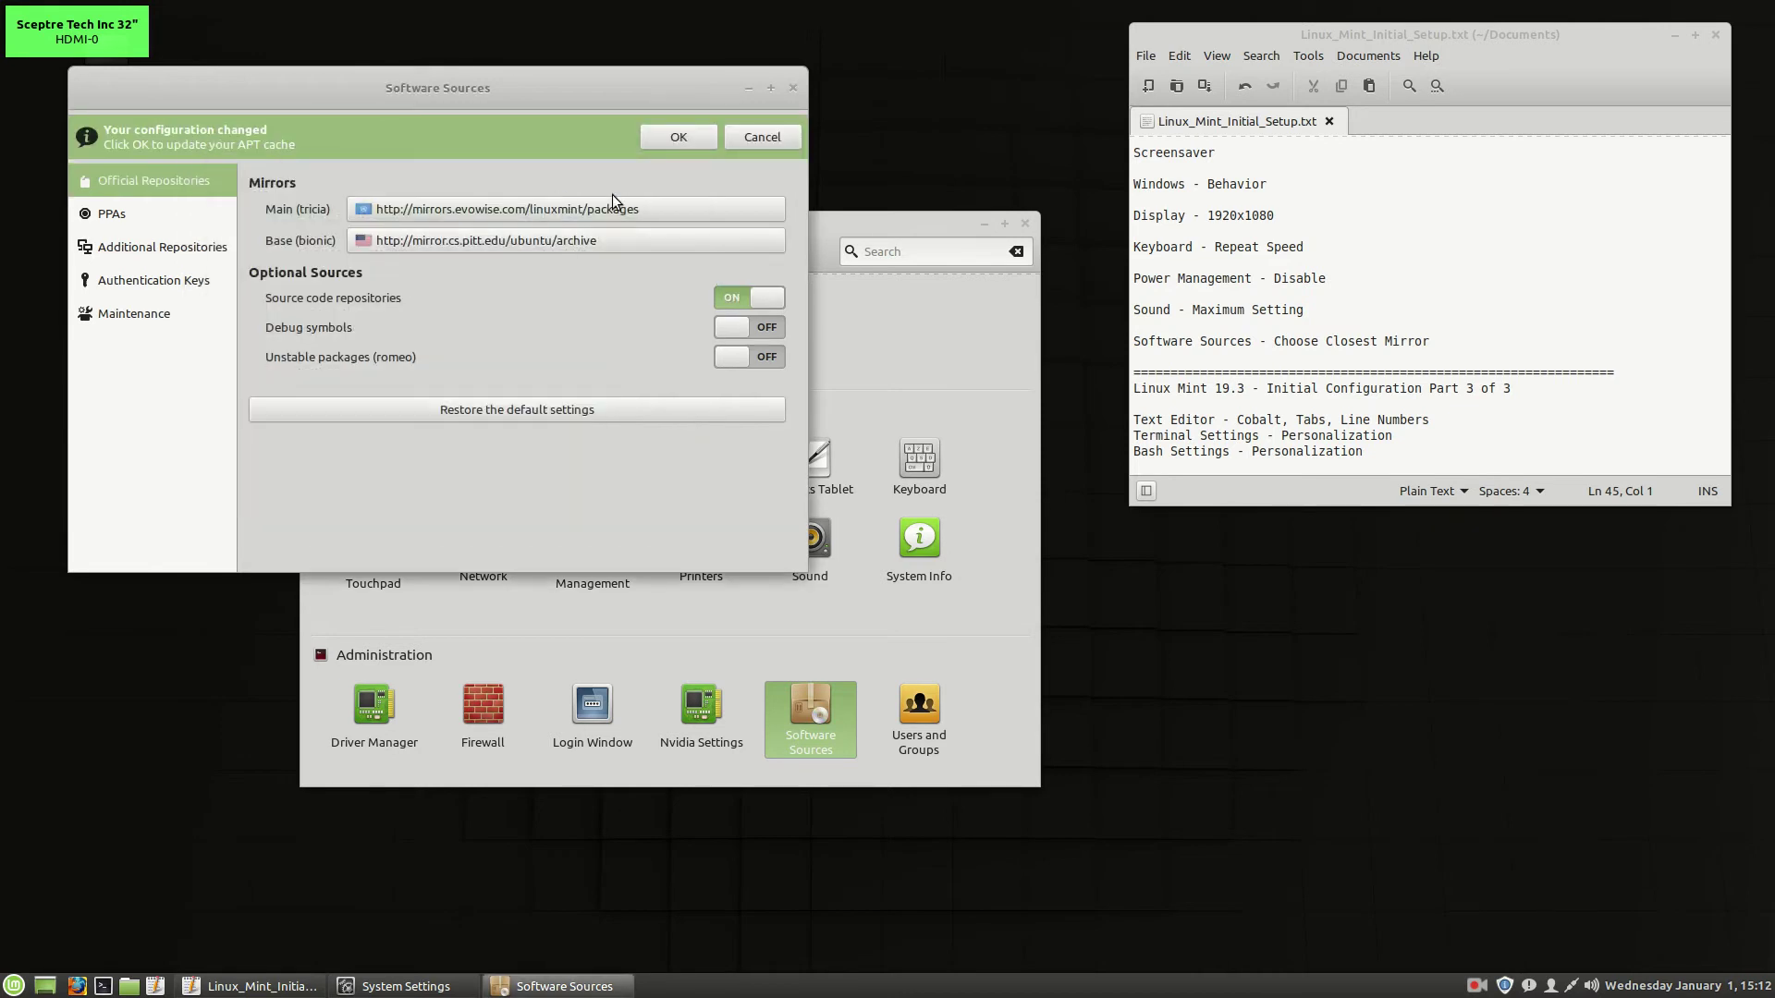
{"action": "left_click", "coordinate": [564, 242]}
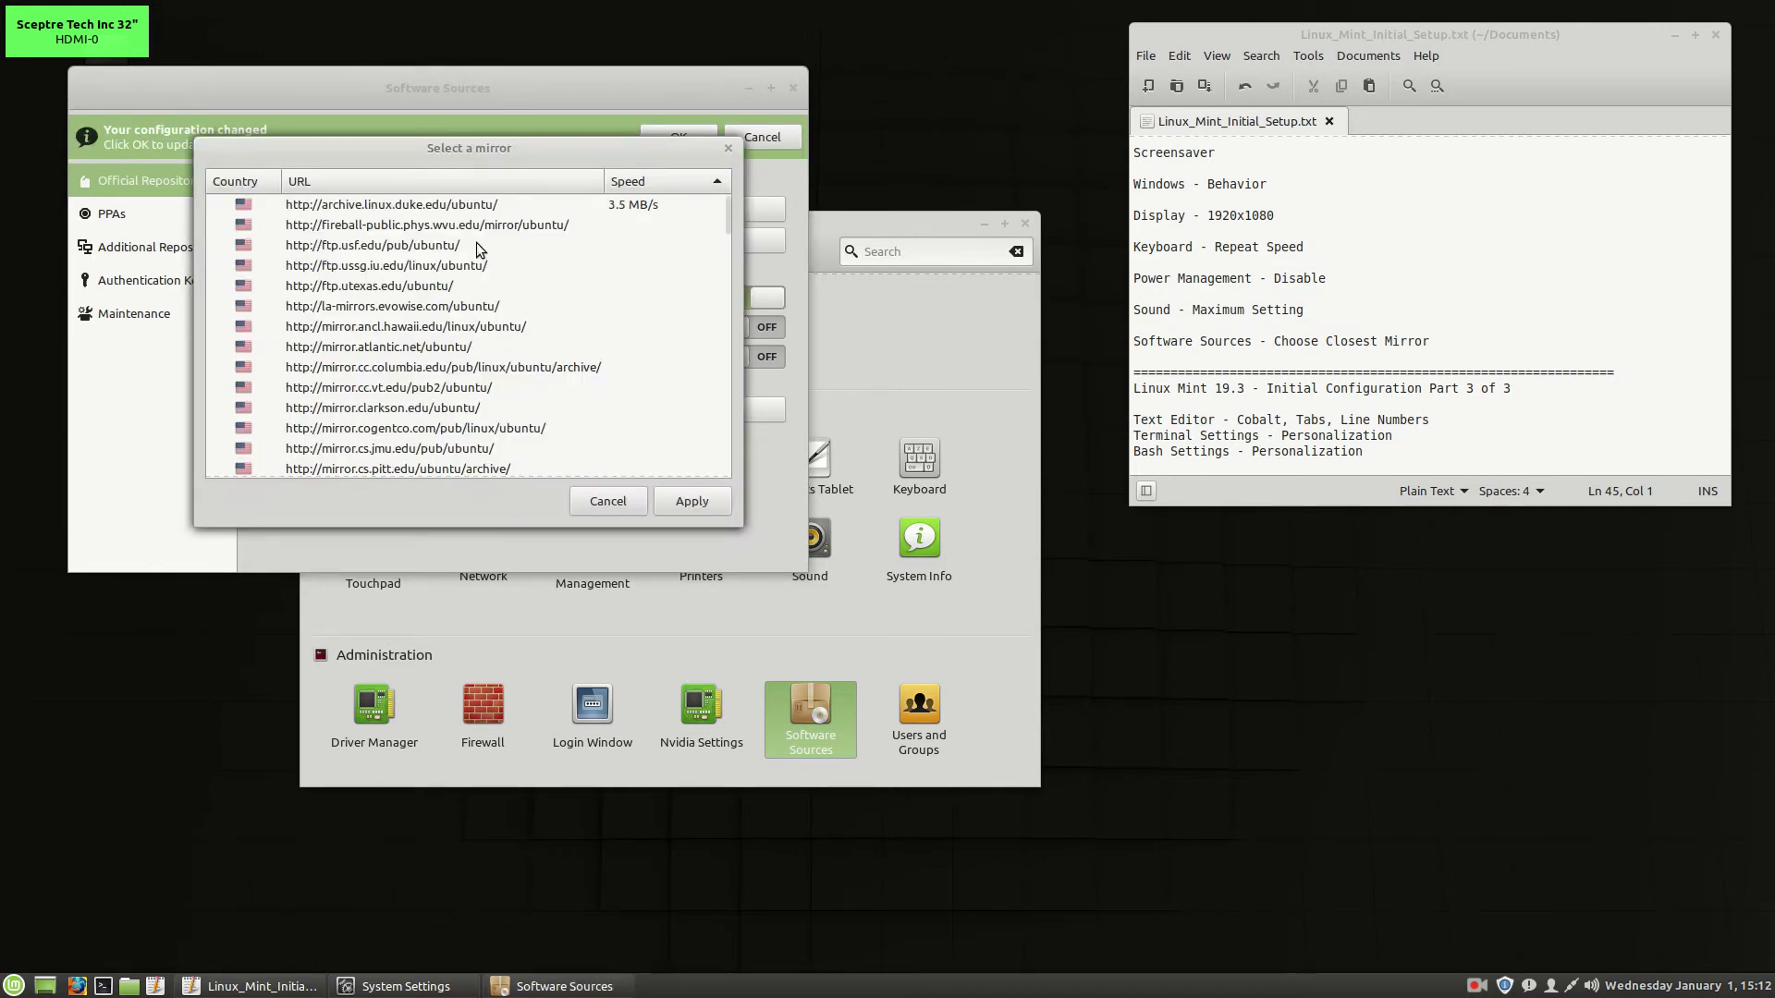
{"action": "left_click", "coordinate": [610, 501]}
{"action": "left_click", "coordinate": [674, 136]}
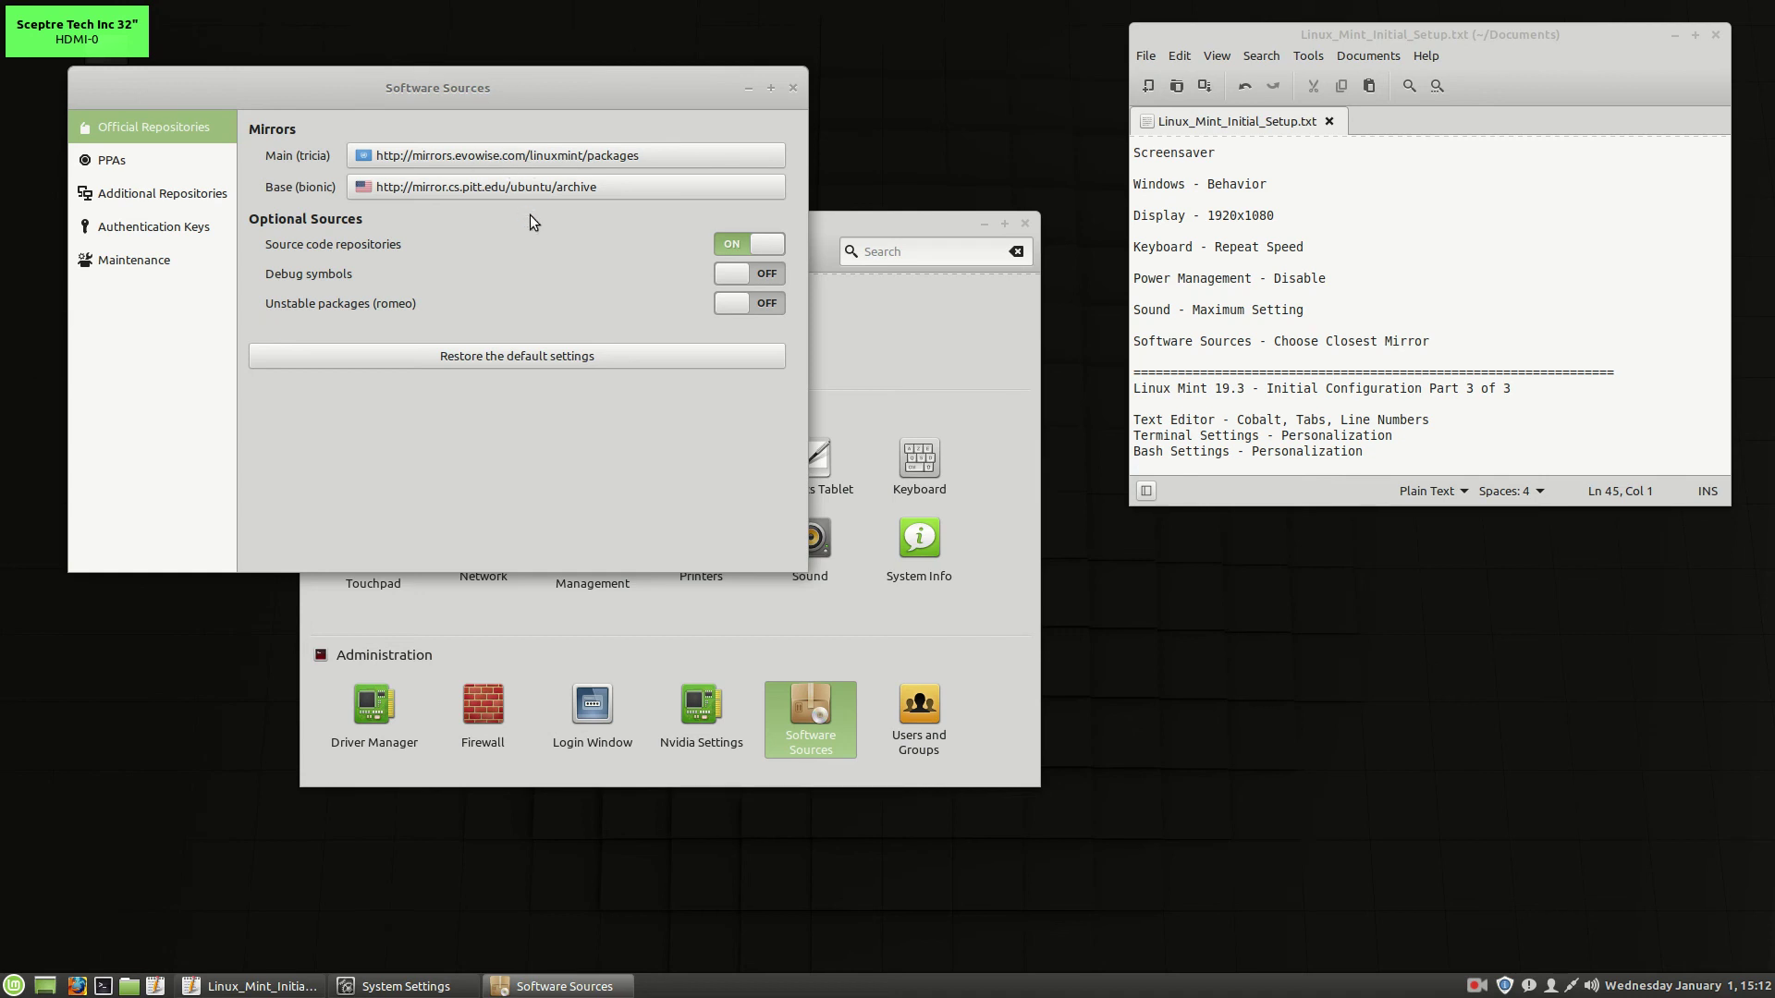
{"action": "left_click", "coordinate": [793, 87]}
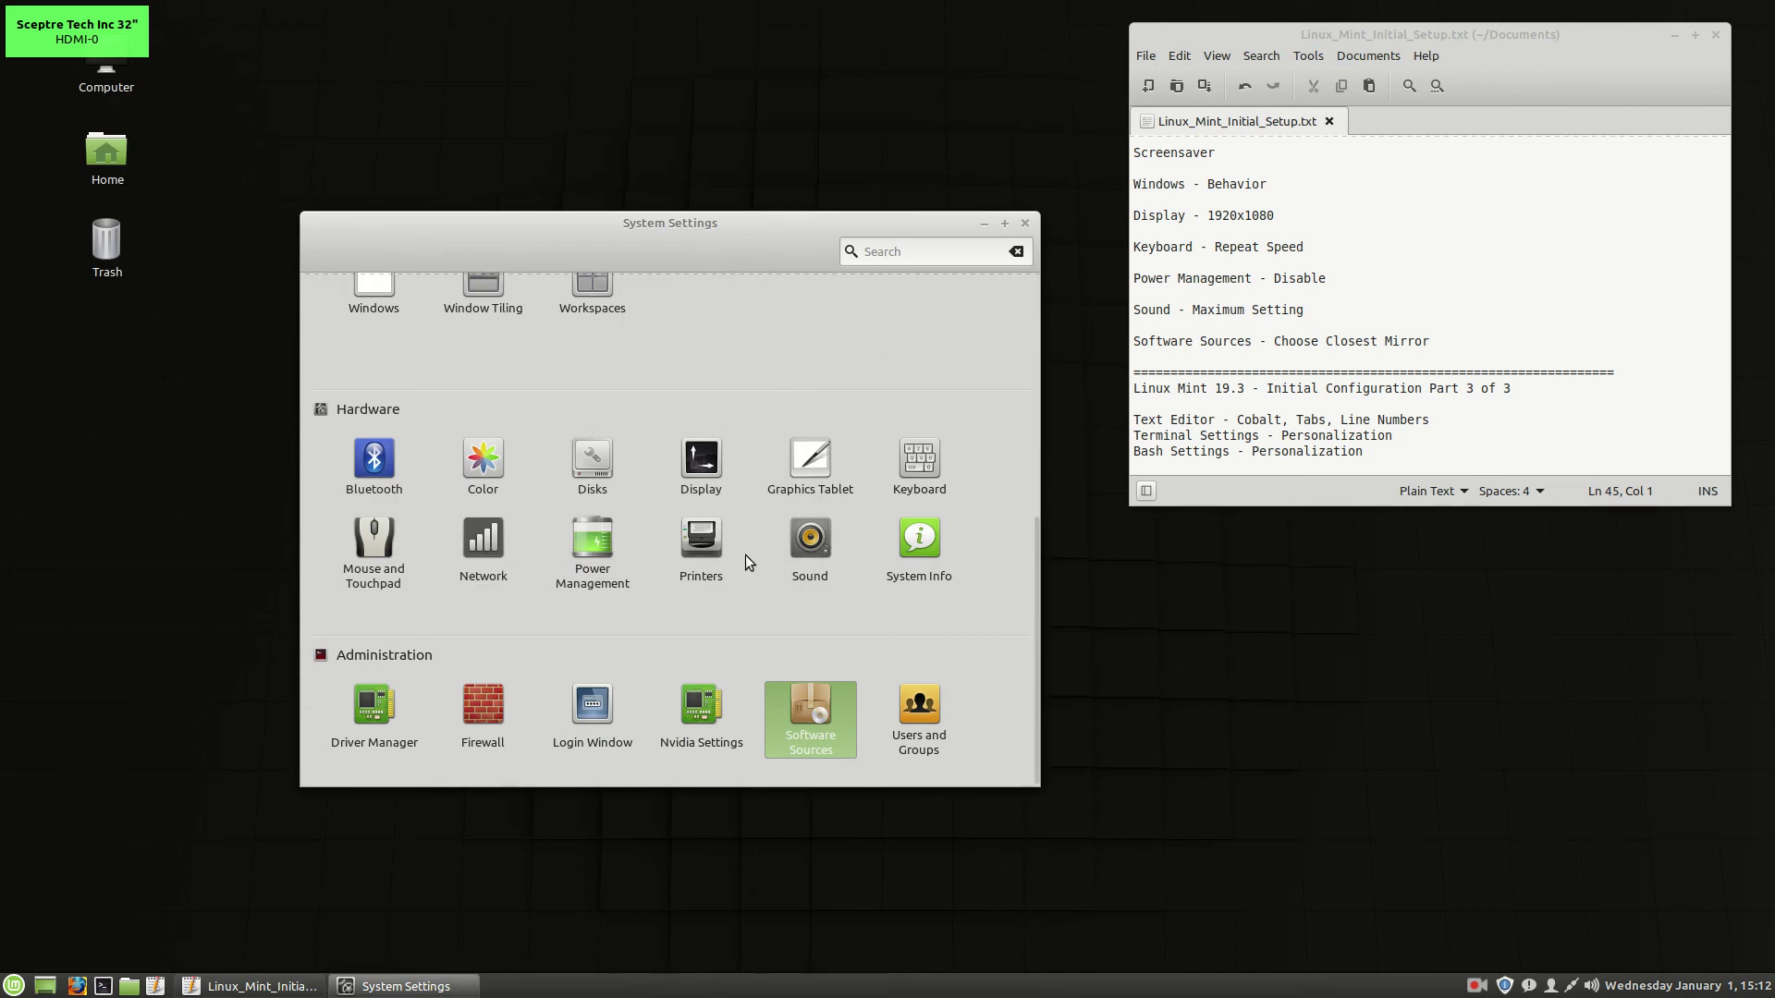
{"action": "scroll", "coordinate": [752, 568], "scroll_direction": "up", "scroll_amount": 5}
{"action": "scroll", "coordinate": [753, 574], "scroll_direction": "down", "scroll_amount": 5}
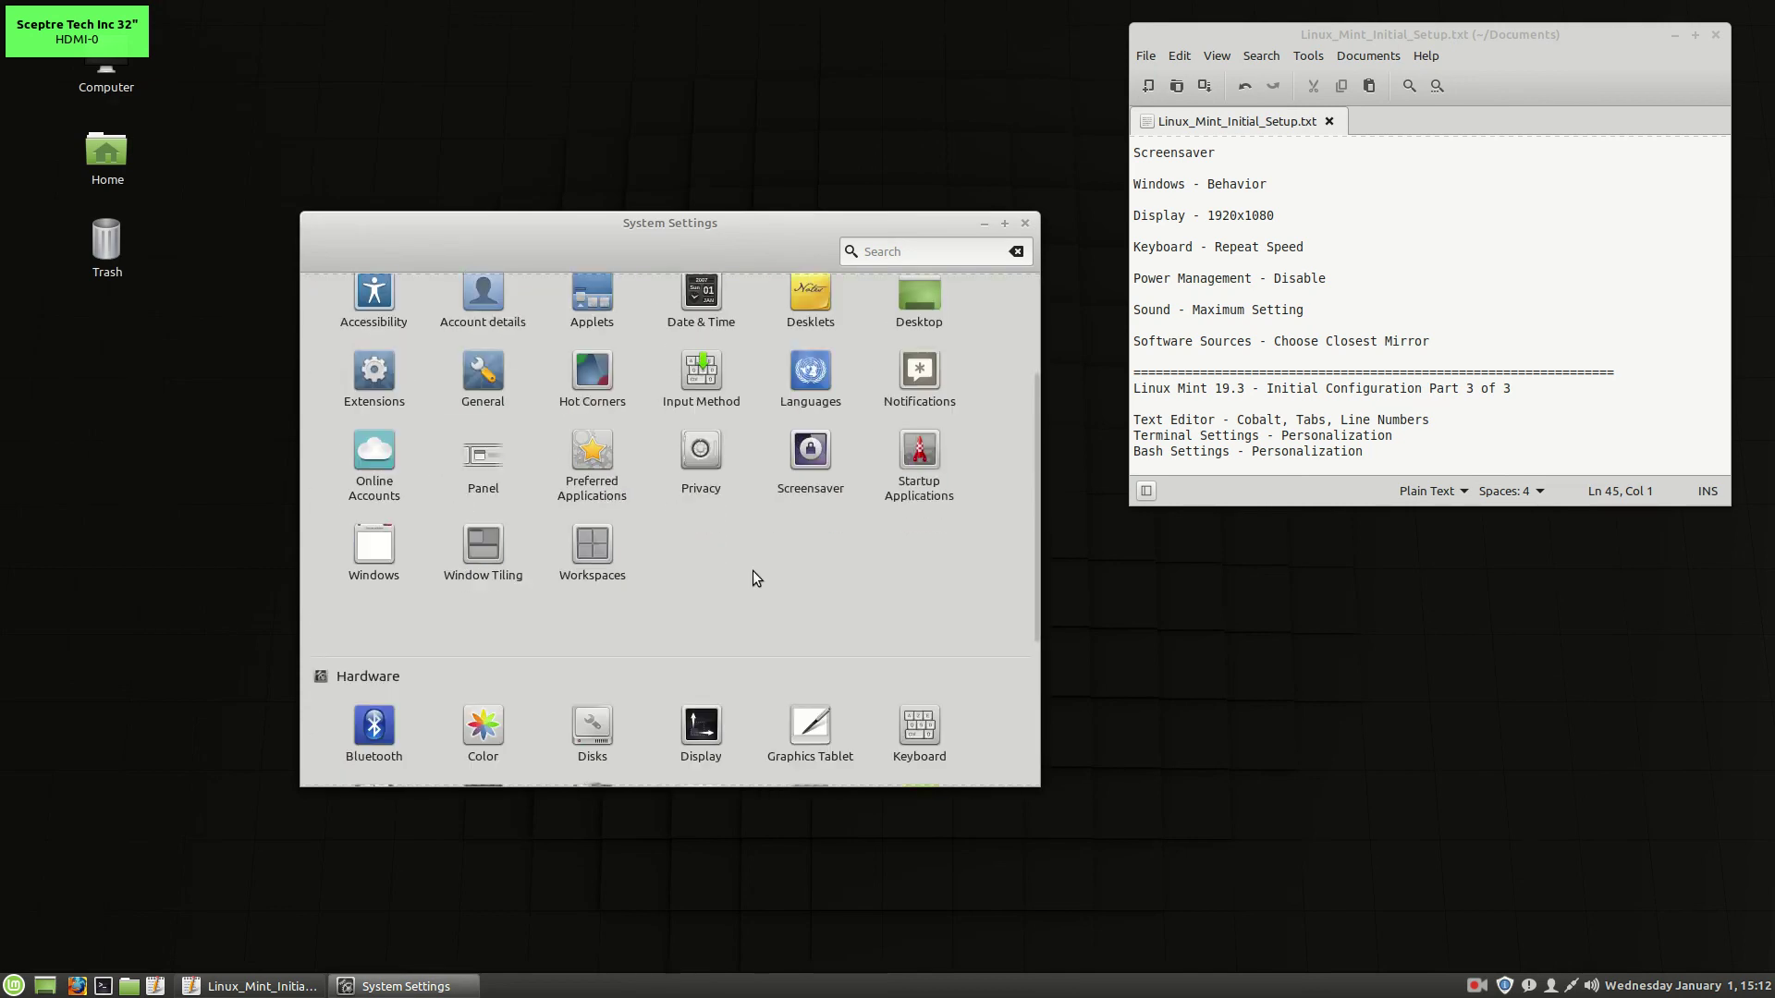